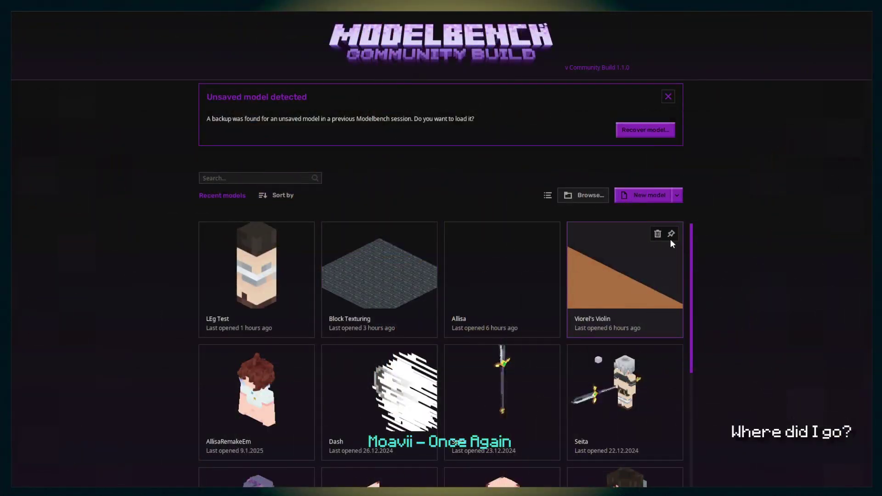
- Create a new model and expand its model properties
{"action": "left_click", "coordinate": [644, 195]}
{"action": "left_click", "coordinate": [89, 58]}
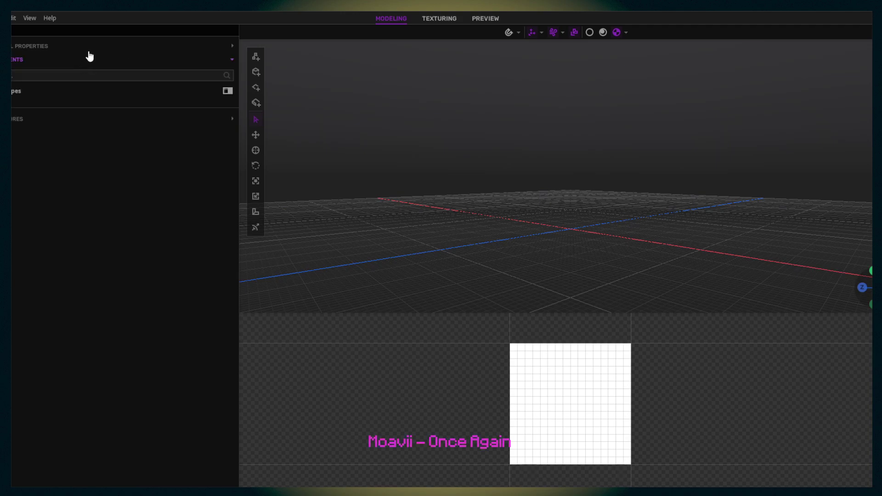
{"action": "left_click", "coordinate": [92, 46]}
{"action": "left_click", "coordinate": [99, 69]}
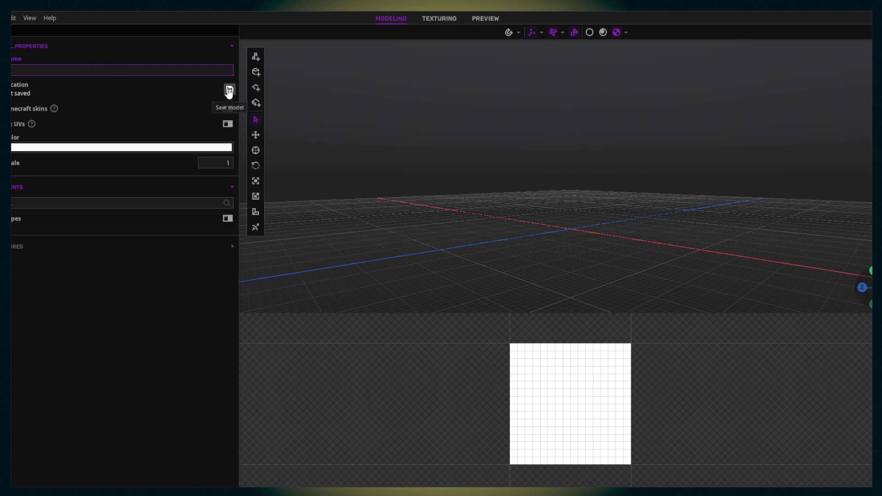
- Start saving the model and create a folder named "Leggus MAximus" inside the Test Models folder
{"action": "left_click", "coordinate": [230, 91]}
{"action": "left_click", "coordinate": [230, 89]}
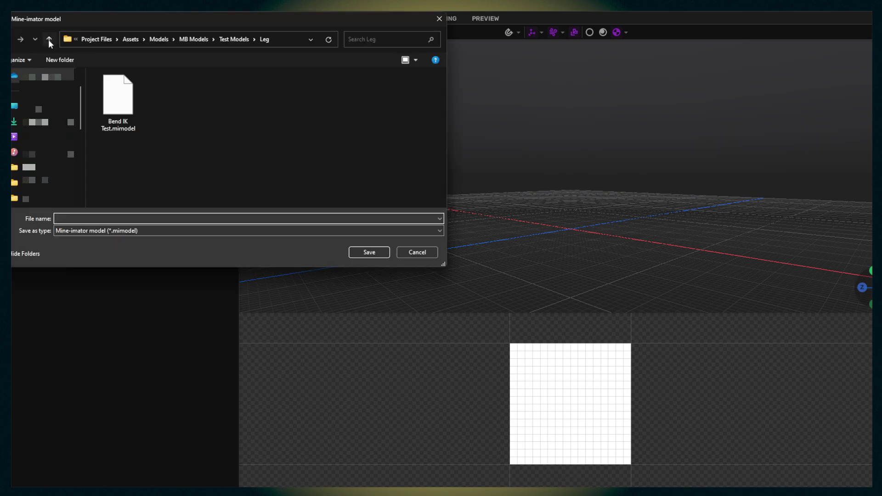
{"action": "left_click", "coordinate": [49, 40]}
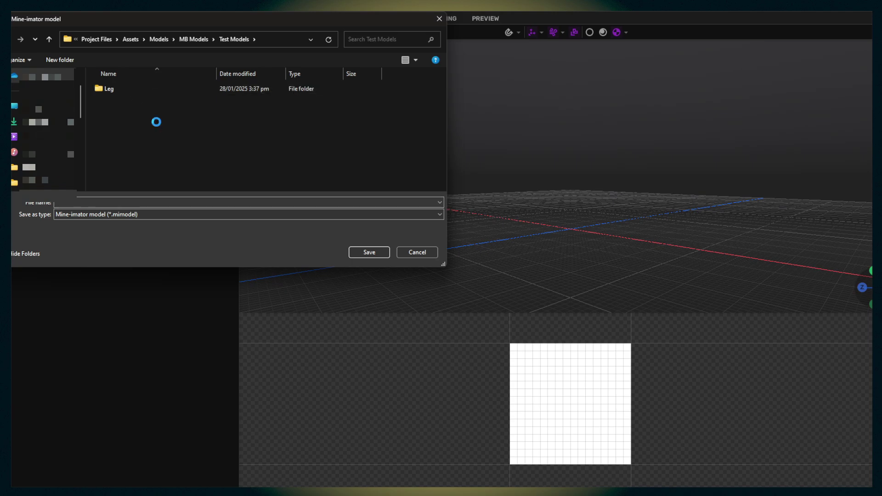
{"action": "key", "text": "ctrl+shift+n"}
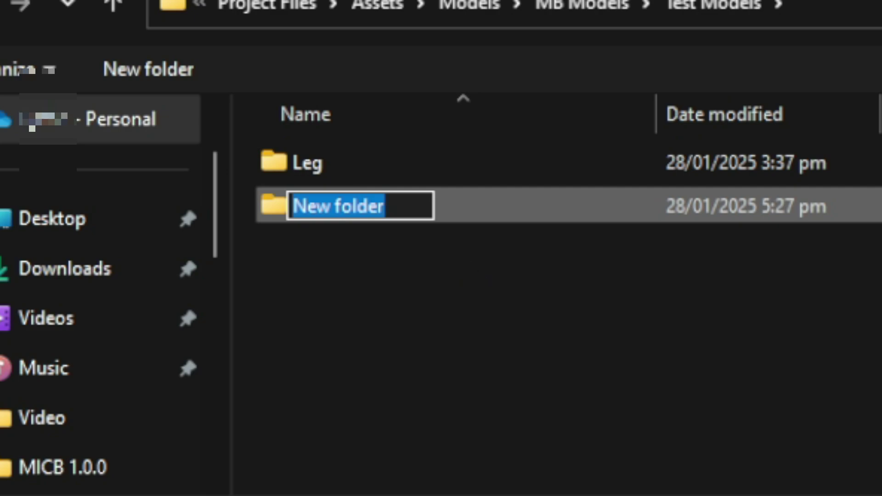
{"action": "type", "text": "Leggus "}
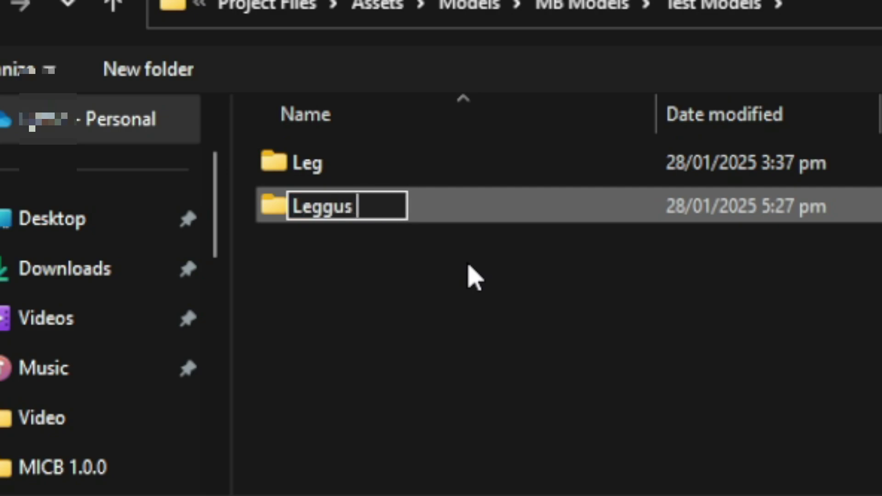
{"action": "type", "text": "MAximus"}
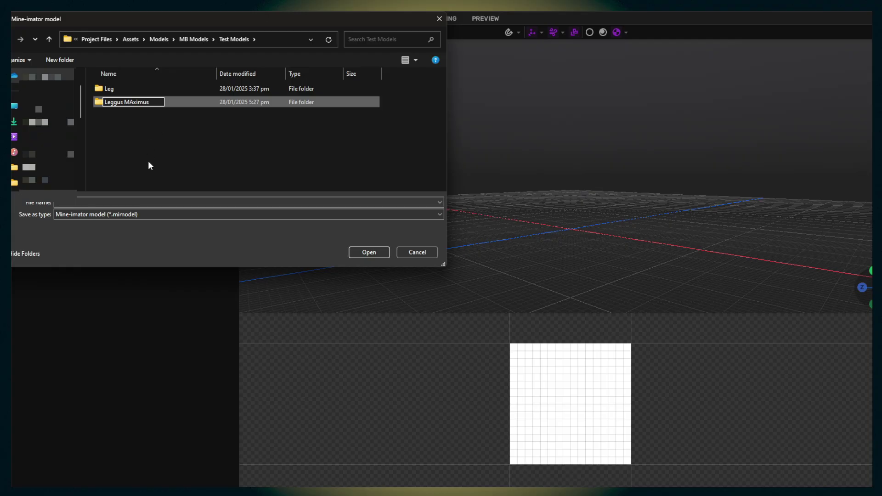
{"action": "left_click", "coordinate": [162, 204]}
- Save the model as "Elgus Eximas" in the Leggus MAximus folder under Test Models
{"action": "key", "text": "BackSpace"}
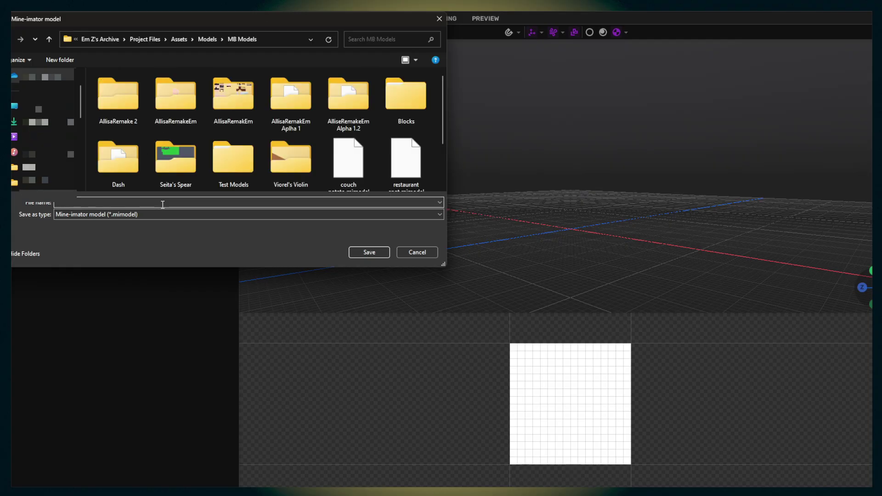
{"action": "scroll", "coordinate": [242, 111], "scroll_direction": "down", "scroll_amount": 2}
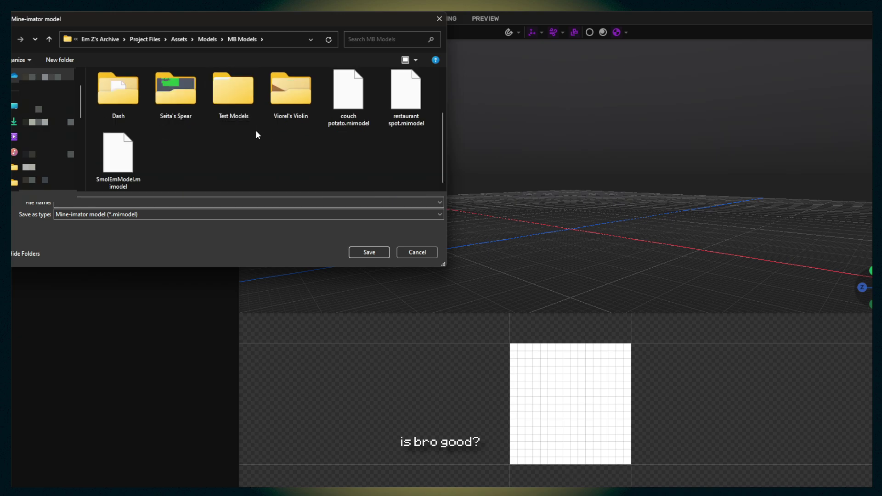
{"action": "left_click", "coordinate": [239, 115]}
{"action": "double_click", "coordinate": [240, 115]}
{"action": "double_click", "coordinate": [137, 104]}
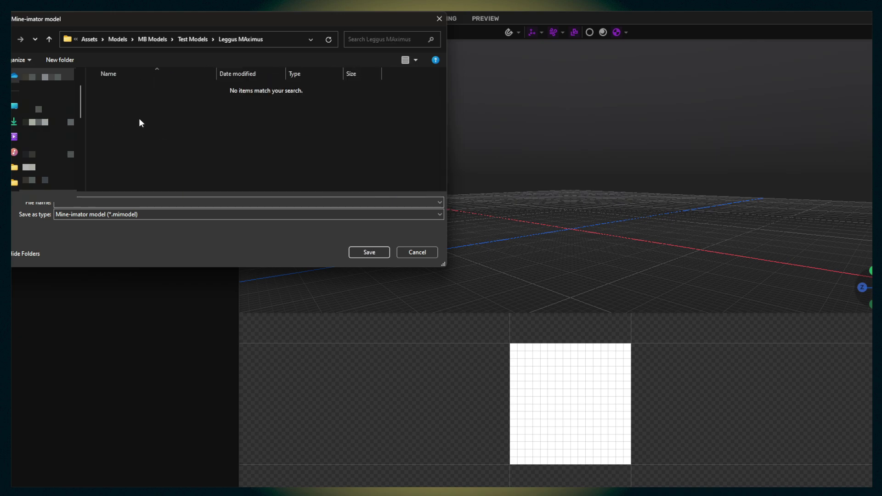
{"action": "left_click", "coordinate": [153, 201]}
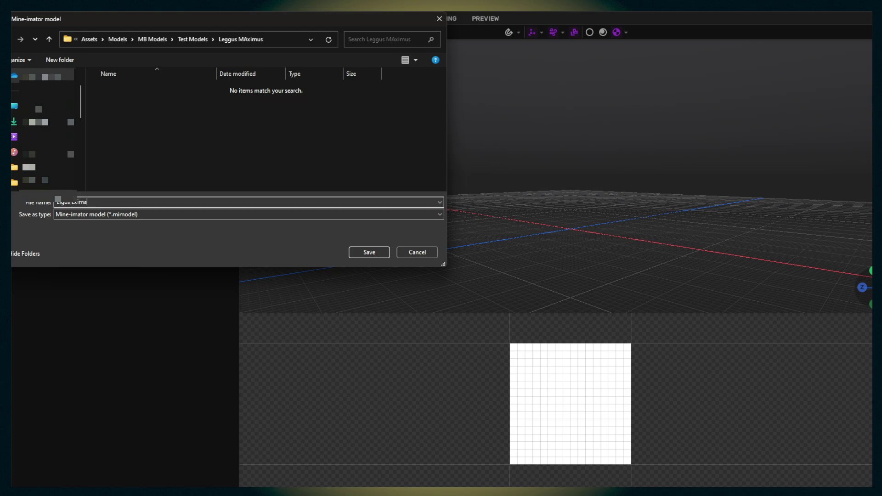
{"action": "type", "text": "Elgus Eximas"}
{"action": "key", "text": "Return"}
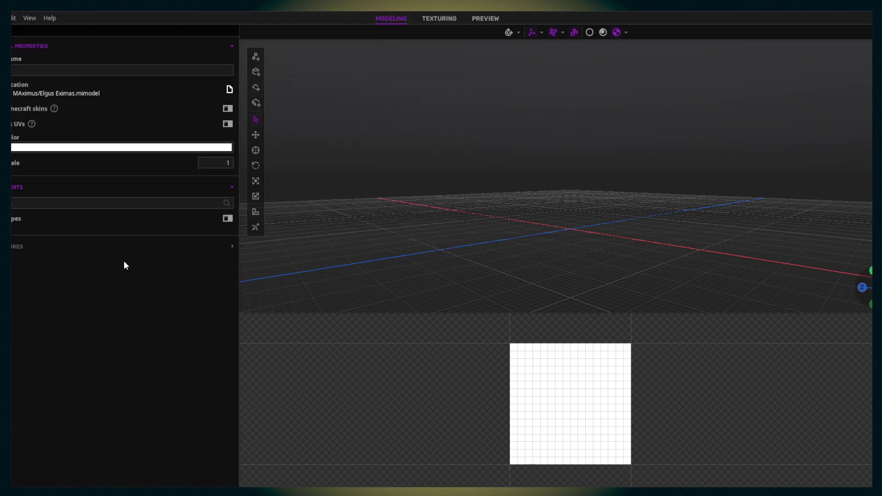
- Expand the model's textures and add the character skin image from the Seita folder in File Explorer
{"action": "left_click", "coordinate": [153, 245]}
{"action": "mouse_move", "coordinate": [542, 426]}
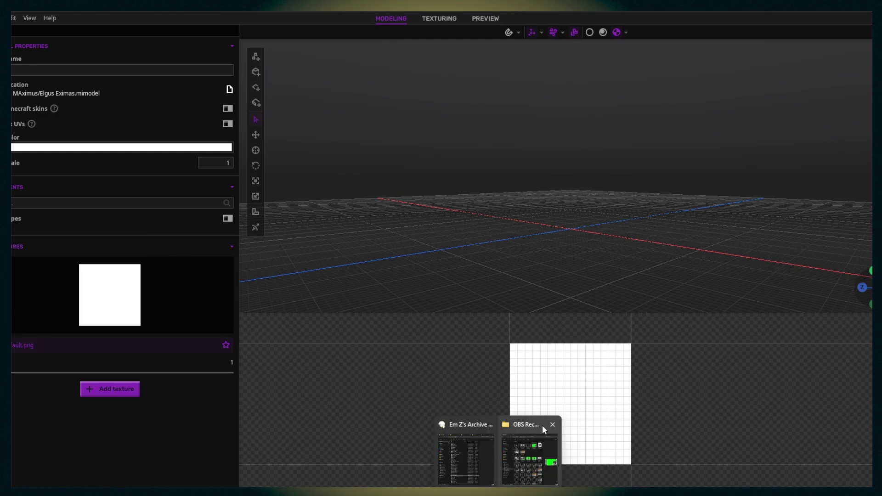
{"action": "left_click", "coordinate": [466, 448]}
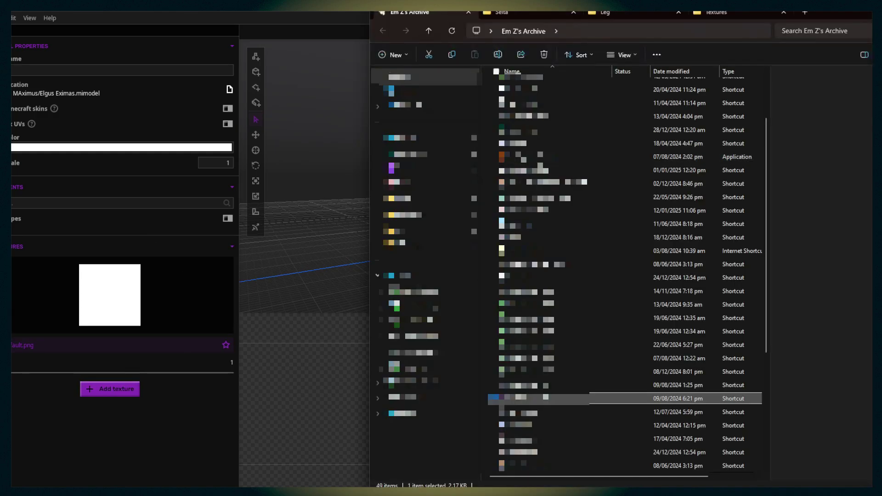
{"action": "left_click", "coordinate": [558, 15]}
{"action": "left_click_drag", "start_coordinate": [515, 98], "coordinate": [315, 181]}
- Set the added skin as the main texture and remove the default texture from the model
{"action": "right_click", "coordinate": [73, 344]}
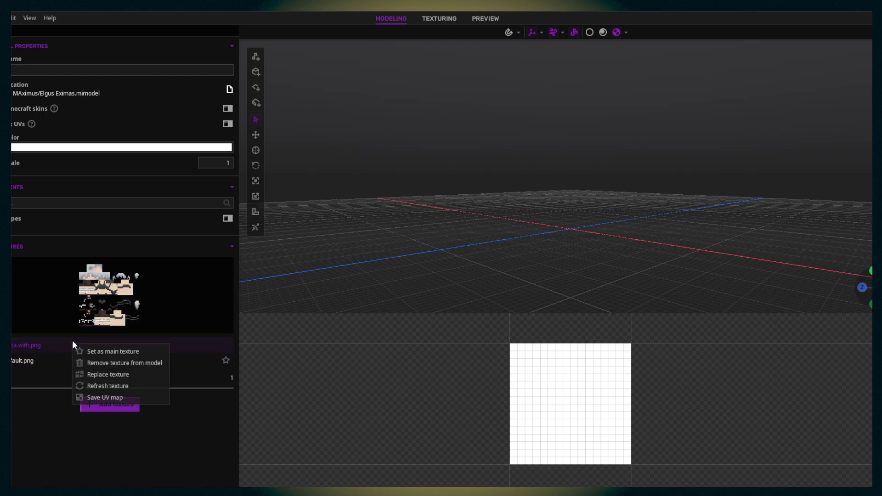
{"action": "left_click", "coordinate": [113, 351]}
{"action": "right_click", "coordinate": [56, 366]}
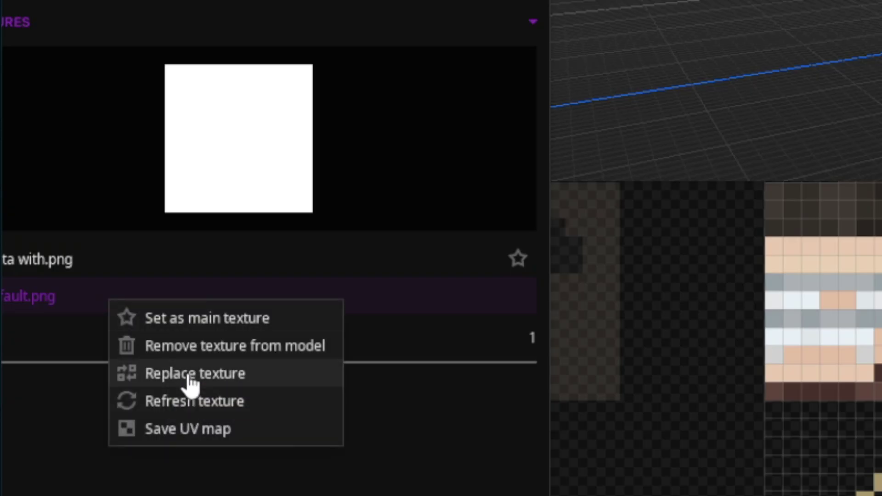
{"action": "left_click", "coordinate": [89, 382]}
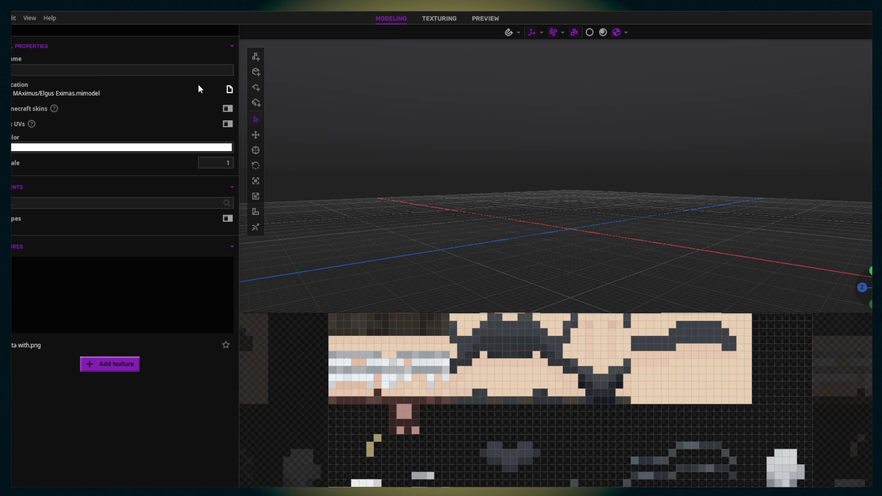
- Add a new part to the model and create a block shape inside it
{"action": "left_click", "coordinate": [256, 57]}
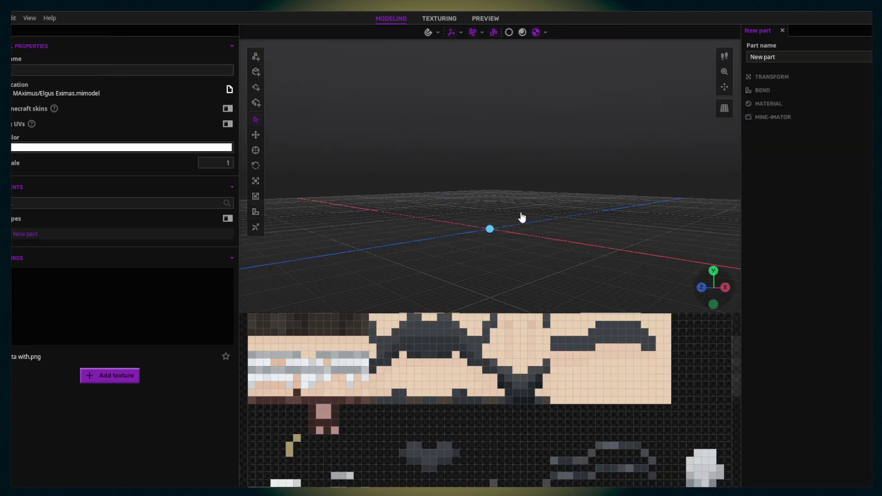
{"action": "left_click", "coordinate": [256, 73]}
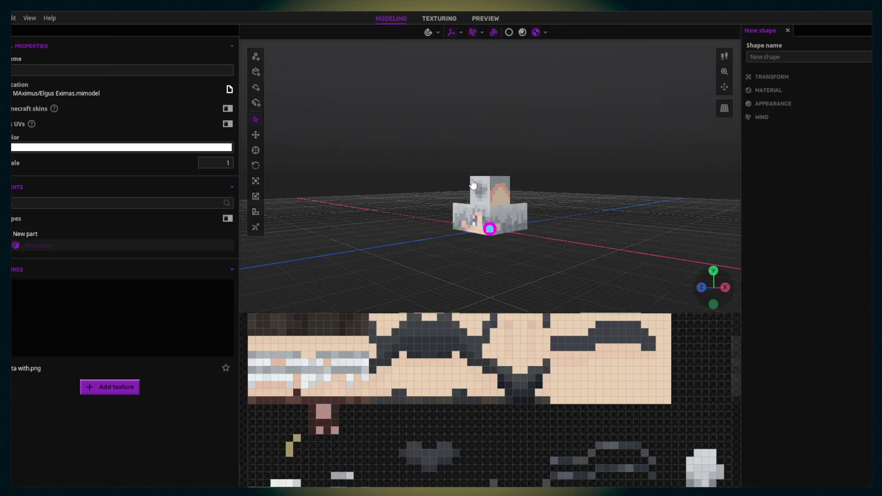
{"action": "scroll", "coordinate": [397, 345], "scroll_direction": "up", "scroll_amount": 1}
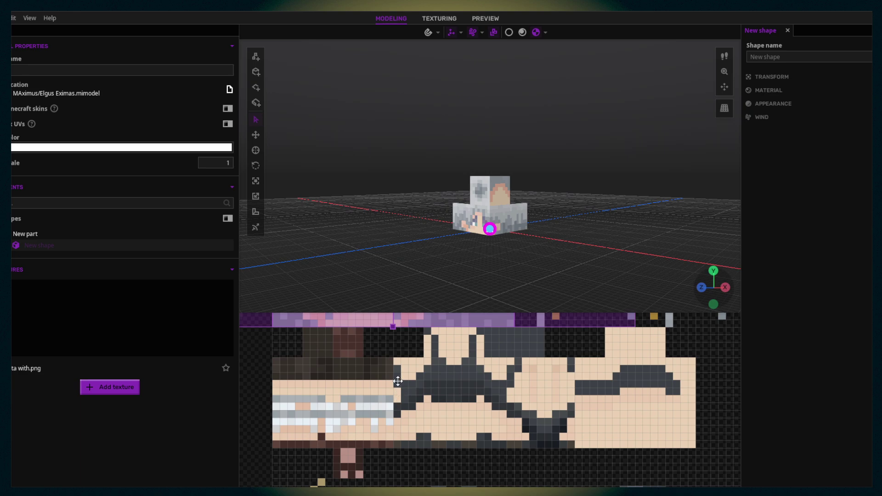
- Fit the block's UV map to the leg area of the skin, 4 wide and 12 high, and rename the part Leg
{"action": "left_click", "coordinate": [24, 234]}
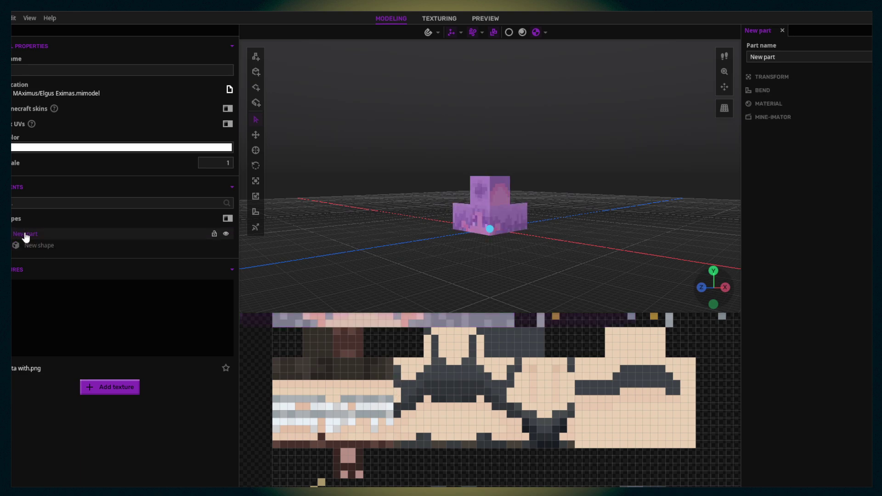
{"action": "middle_click_drag", "start_coordinate": [433, 444], "coordinate": [401, 365]}
{"action": "scroll", "coordinate": [402, 370], "scroll_direction": "down", "scroll_amount": 4}
{"action": "middle_click_drag", "start_coordinate": [414, 436], "coordinate": [407, 384]}
{"action": "scroll", "coordinate": [408, 384], "scroll_direction": "up", "scroll_amount": 4}
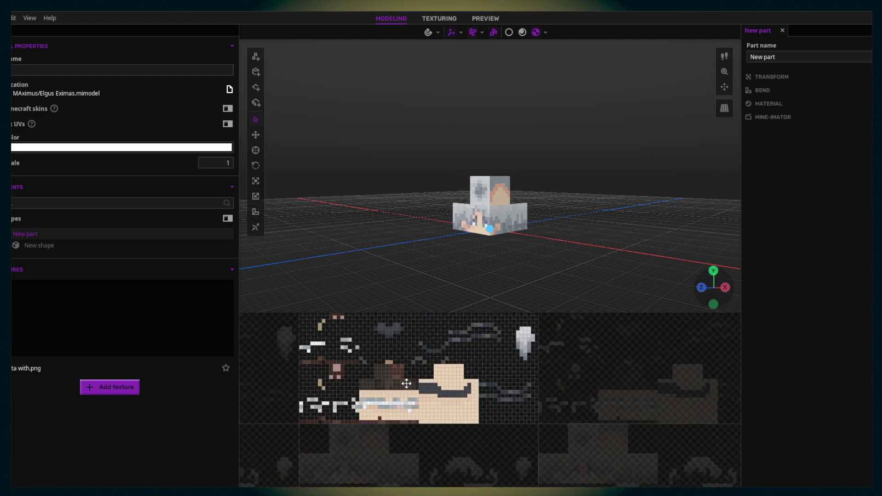
{"action": "left_click", "coordinate": [17, 245]}
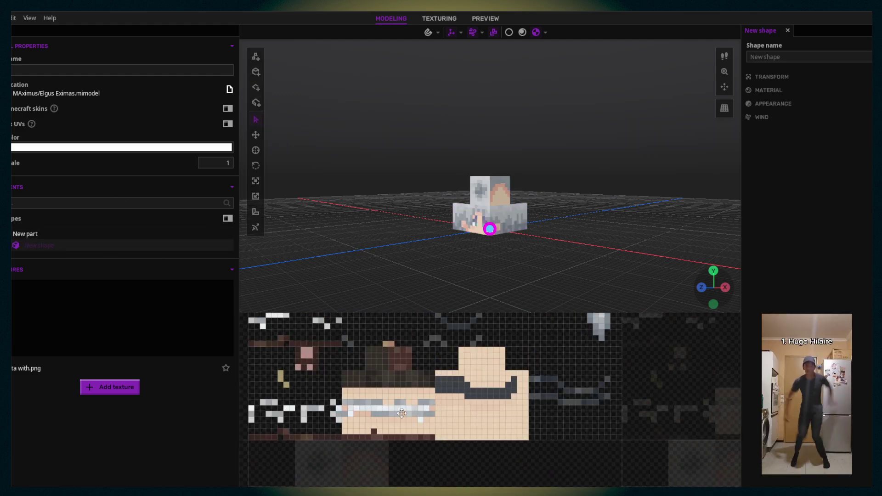
{"action": "scroll", "coordinate": [353, 394], "scroll_direction": "up", "scroll_amount": 2}
{"action": "left_click_drag", "start_coordinate": [374, 359], "coordinate": [406, 458]}
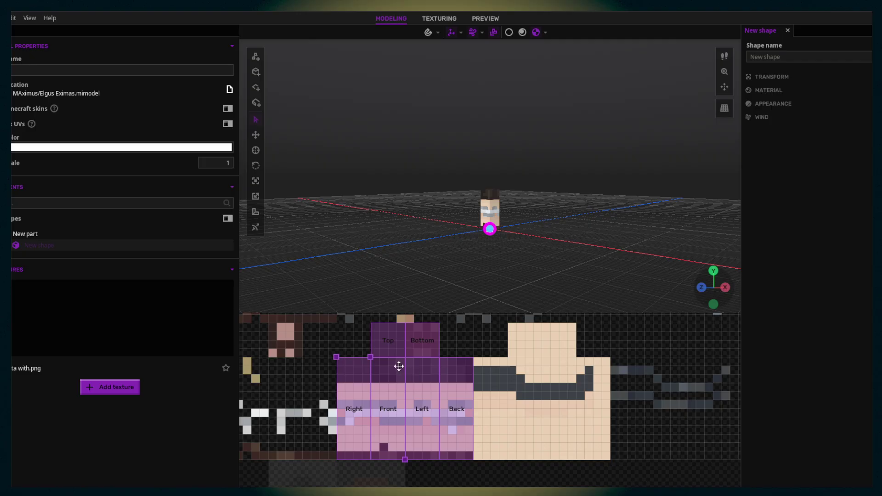
{"action": "key", "text": "ctrl+c"}
{"action": "scroll", "coordinate": [402, 361], "scroll_direction": "down", "scroll_amount": 1}
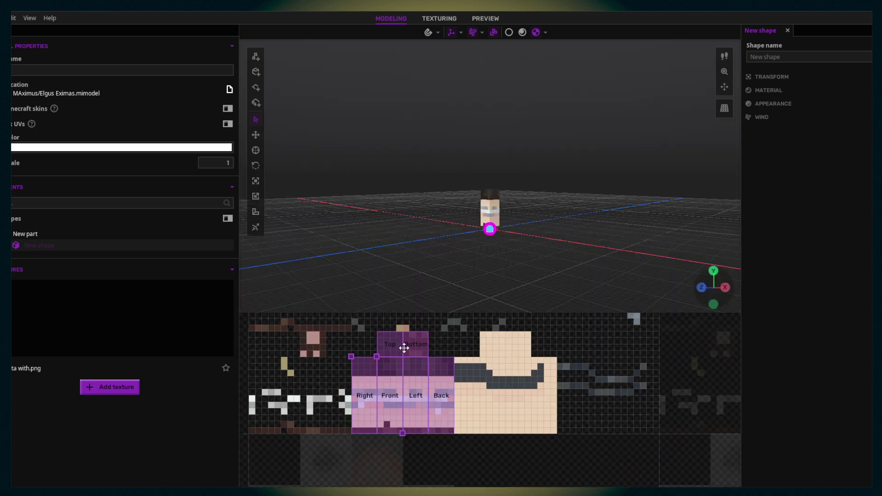
{"action": "scroll", "coordinate": [449, 410], "scroll_direction": "up", "scroll_amount": 1}
{"action": "left_click_drag", "start_coordinate": [465, 356], "coordinate": [500, 405]}
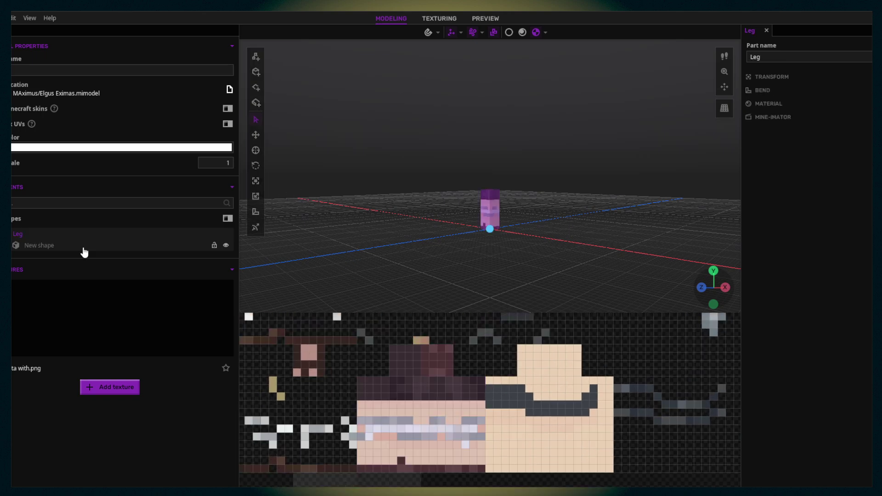
- Set the Y pivot offset of the block shape inside the Leg part to -8
{"action": "left_click", "coordinate": [84, 248]}
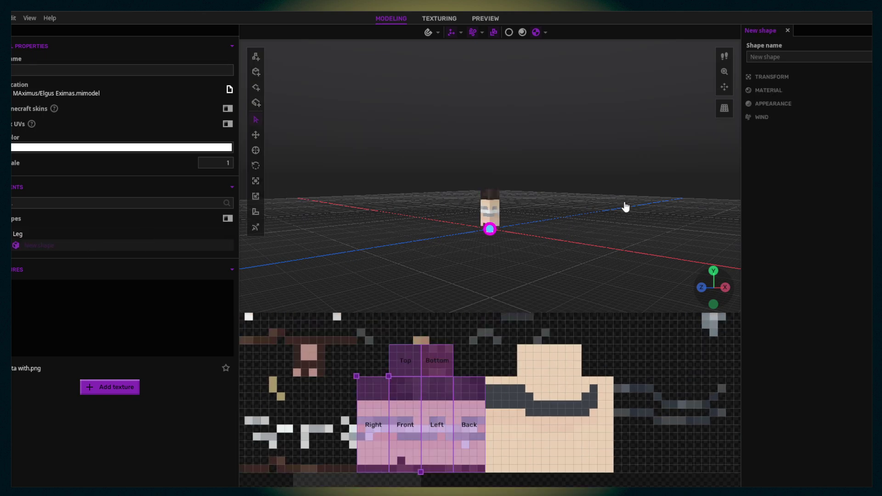
{"action": "scroll", "coordinate": [623, 206], "scroll_direction": "up", "scroll_amount": 4}
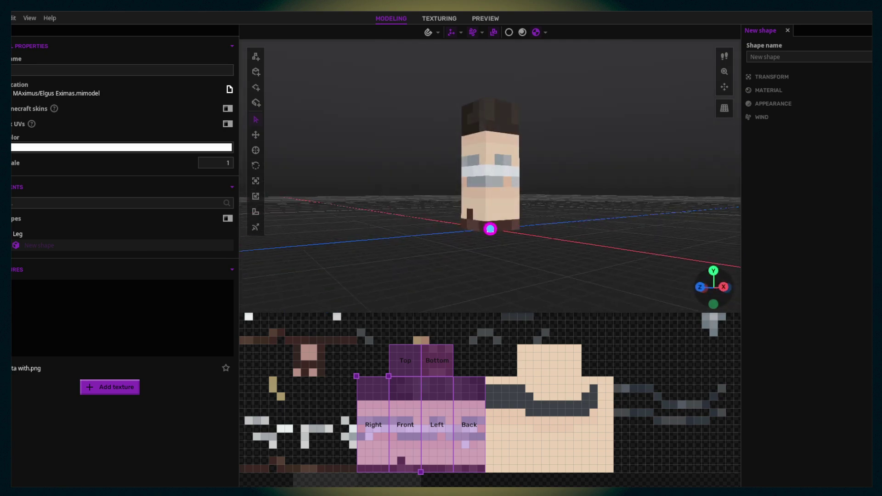
{"action": "left_click", "coordinate": [776, 104]}
{"action": "left_click", "coordinate": [783, 77]}
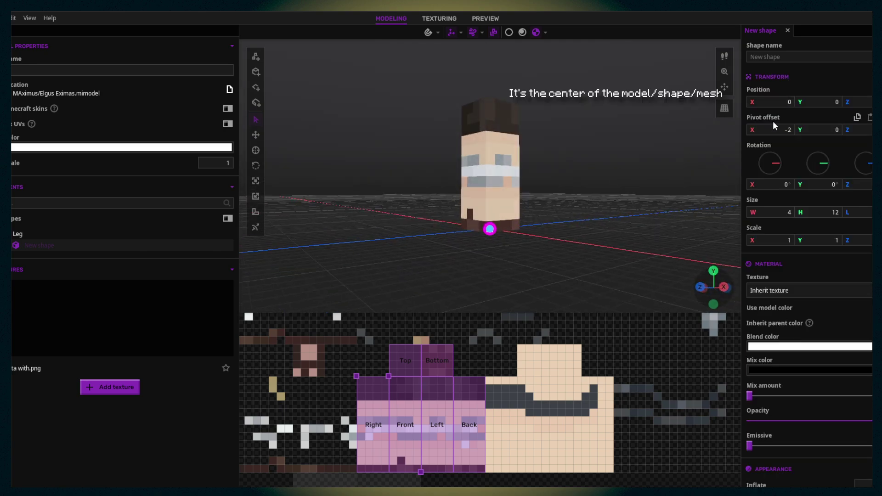
{"action": "left_click", "coordinate": [824, 130]}
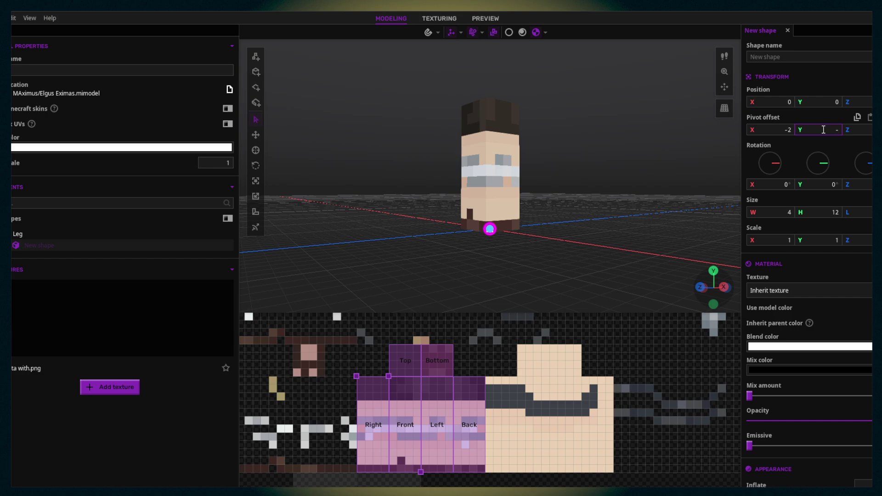
{"action": "type", "text": "-8"}
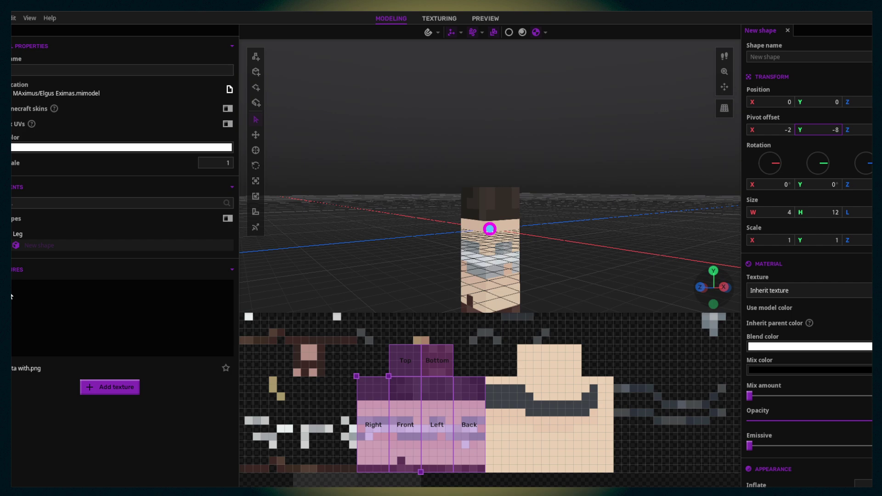
- Enable bending of the Leg part on the X axis and set its bending part to Lower
{"action": "left_click", "coordinate": [21, 235]}
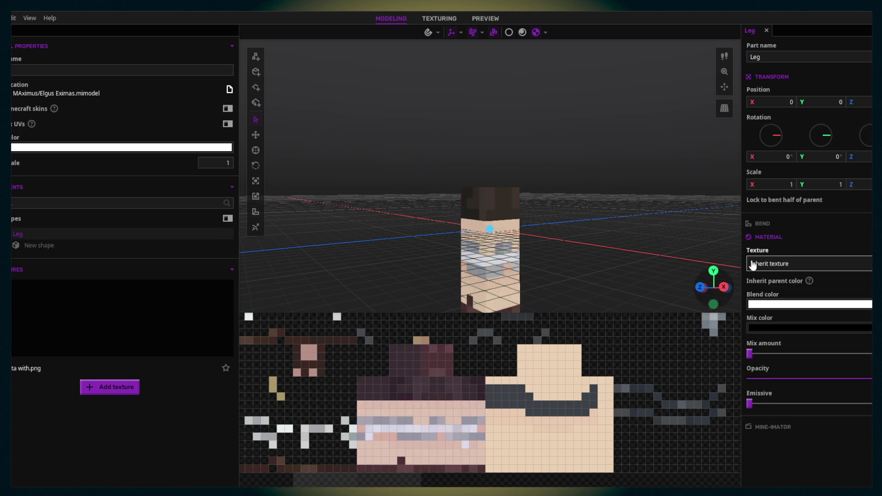
{"action": "left_click", "coordinate": [776, 223]}
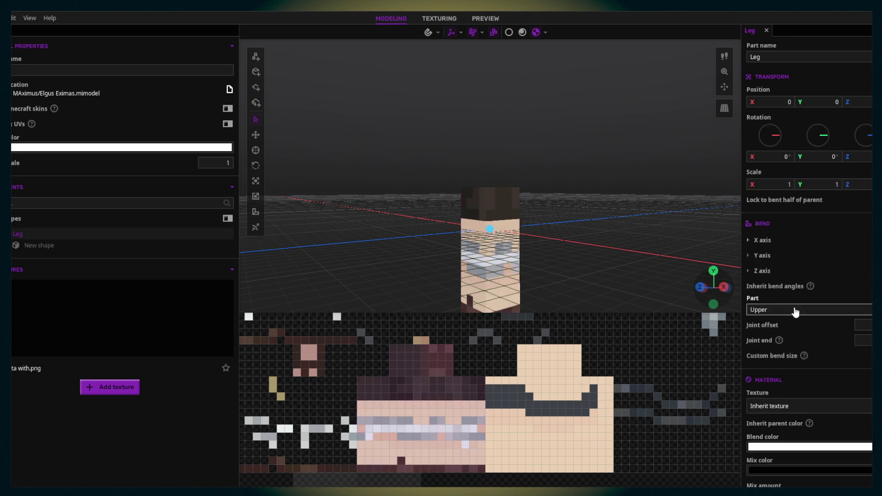
{"action": "left_click", "coordinate": [761, 239]}
{"action": "left_click", "coordinate": [763, 383]}
{"action": "left_click", "coordinate": [756, 454]}
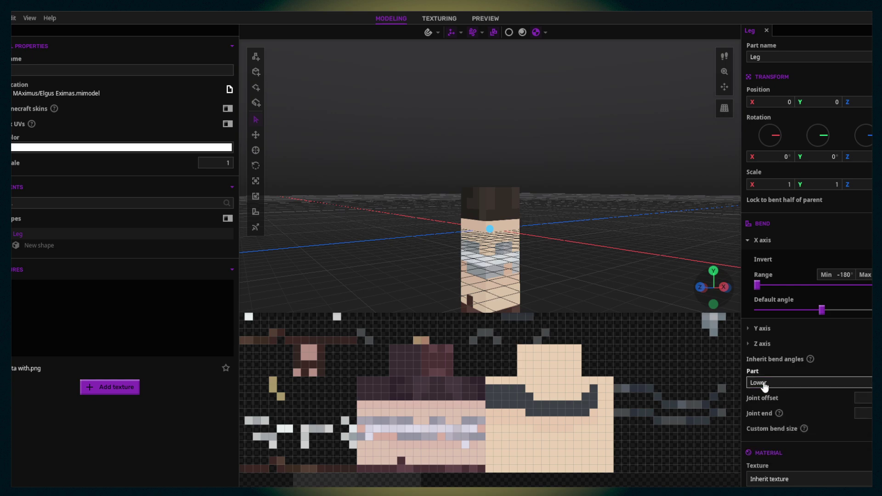
- Try bending the lower half of the Leg part on the X axis by about 105°
{"action": "middle_click_drag", "start_coordinate": [591, 207], "coordinate": [644, 195]}
{"action": "key", "text": "b"}
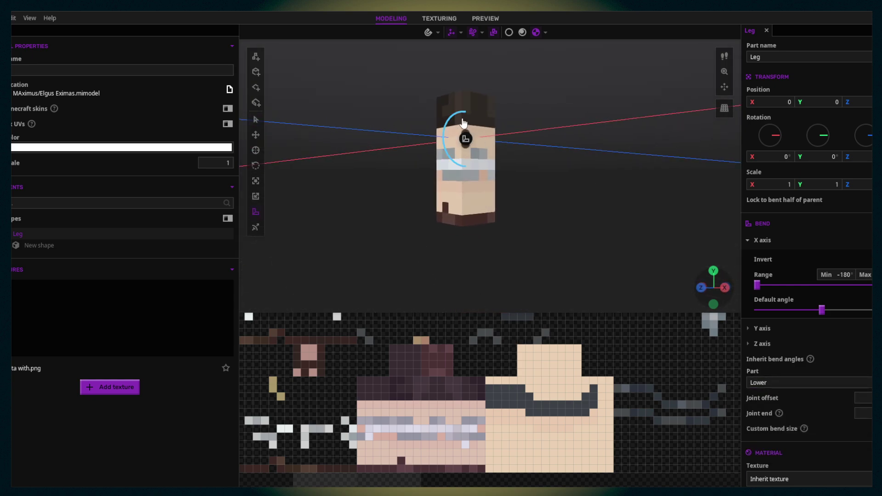
{"action": "left_click_drag", "start_coordinate": [463, 123], "coordinate": [433, 167]}
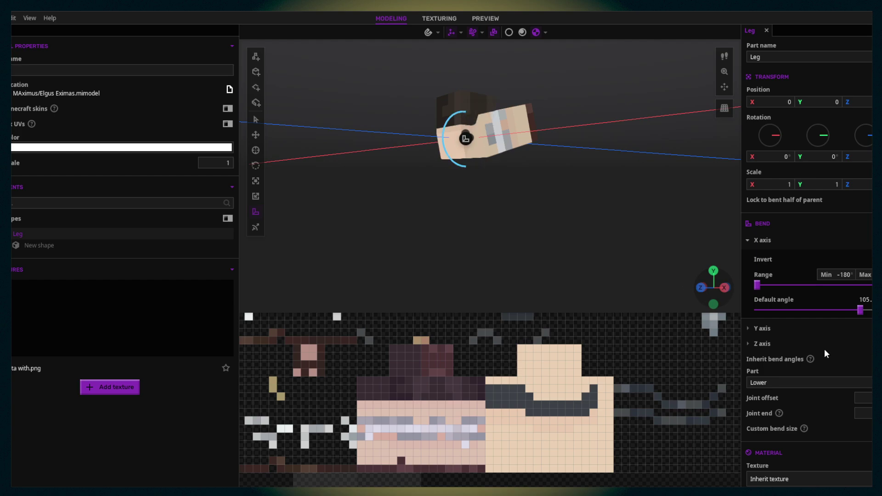
- Try the Upper option as the Leg part's bending half and undo that change
{"action": "left_click", "coordinate": [801, 388]}
{"action": "left_click", "coordinate": [761, 443]}
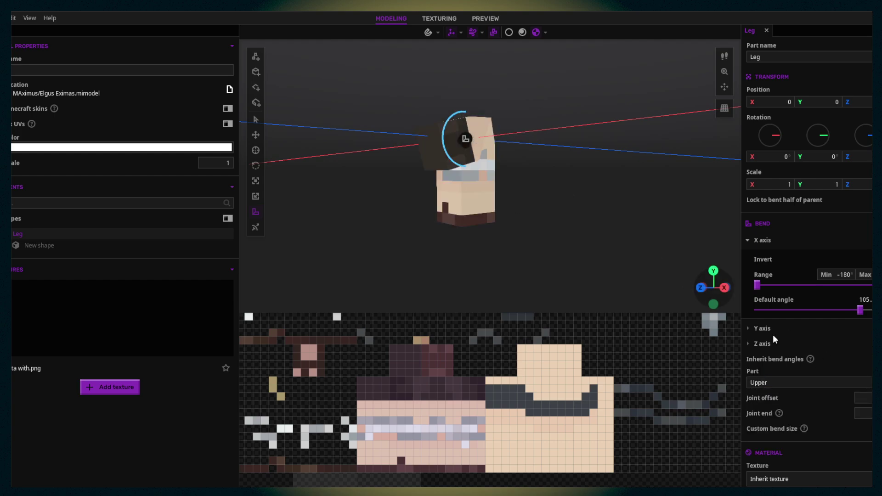
{"action": "key", "text": "ctrl+z"}
{"action": "left_click_drag", "start_coordinate": [728, 281], "coordinate": [736, 306]}
{"action": "middle_click_drag", "start_coordinate": [534, 158], "coordinate": [525, 198]}
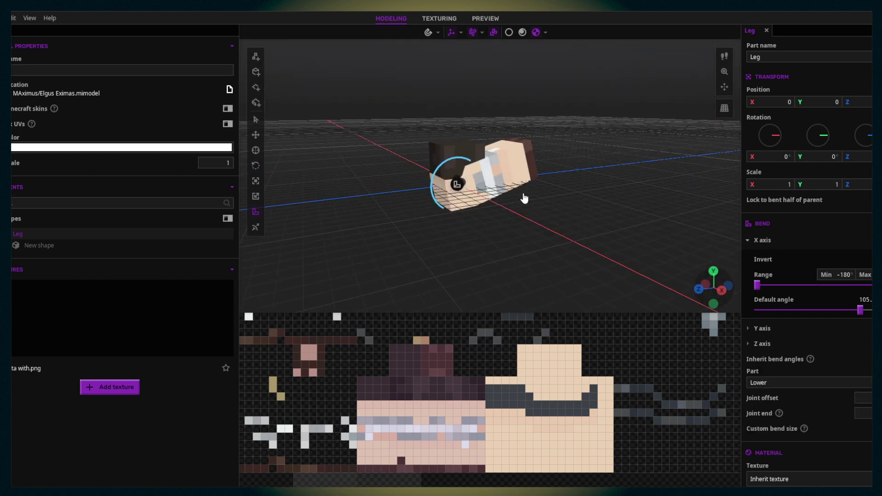
- Set the joint offset of the Leg part's bend to -3
{"action": "left_click", "coordinate": [865, 397]}
{"action": "type", "text": "4"}
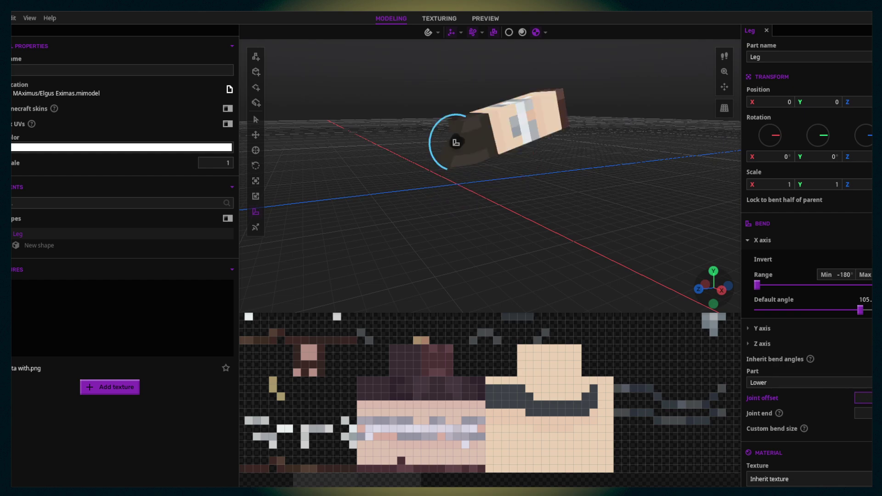
{"action": "key", "text": "BackSpace"}
{"action": "type", "text": "-4"}
{"action": "left_click_drag", "start_coordinate": [616, 240], "coordinate": [567, 229]}
{"action": "left_click", "coordinate": [865, 397]}
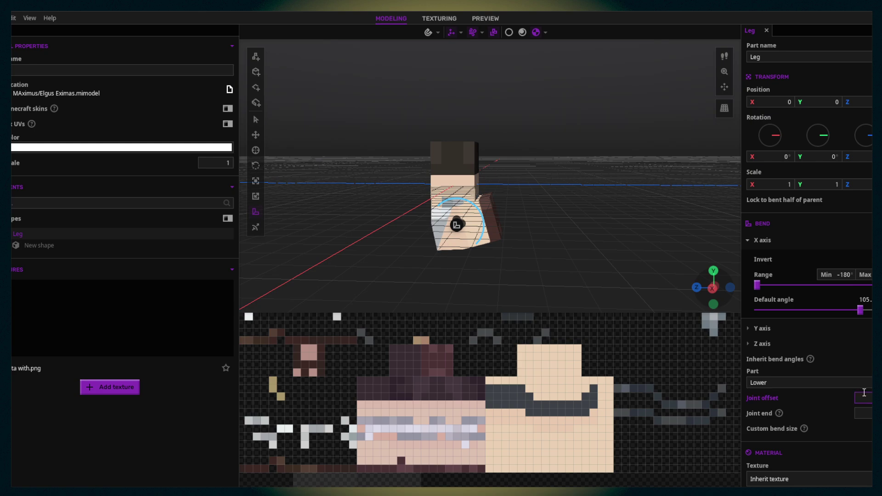
{"action": "key", "text": "BackSpace"}
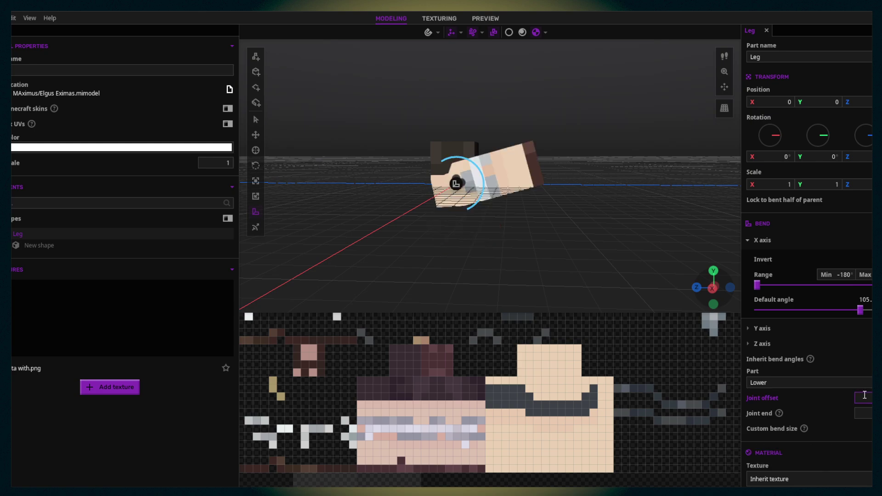
{"action": "type", "text": "3"}
- Raise the Leg part to a Y position of 5.25 and set its shape's Y pivot offset to -14
{"action": "left_click_drag", "start_coordinate": [584, 216], "coordinate": [589, 219]}
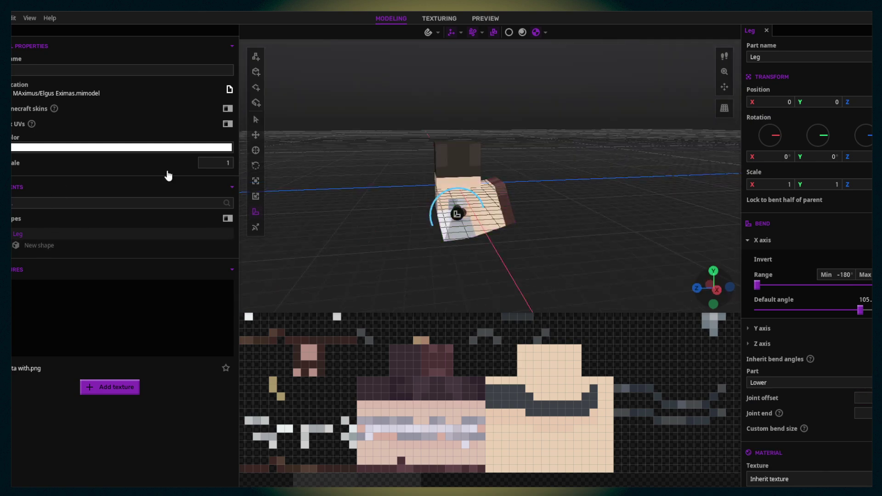
{"action": "left_click", "coordinate": [256, 135]}
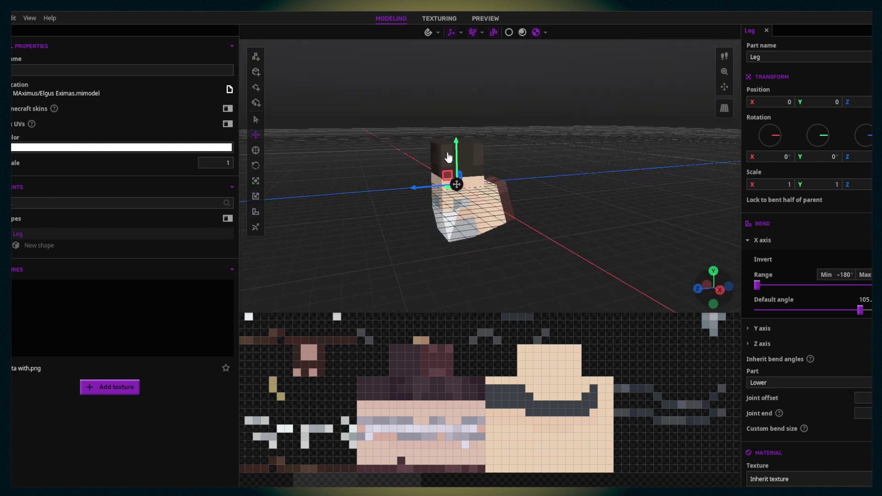
{"action": "left_click_drag", "start_coordinate": [458, 158], "coordinate": [455, 84]}
{"action": "left_click", "coordinate": [213, 245]}
{"action": "key", "text": "p"}
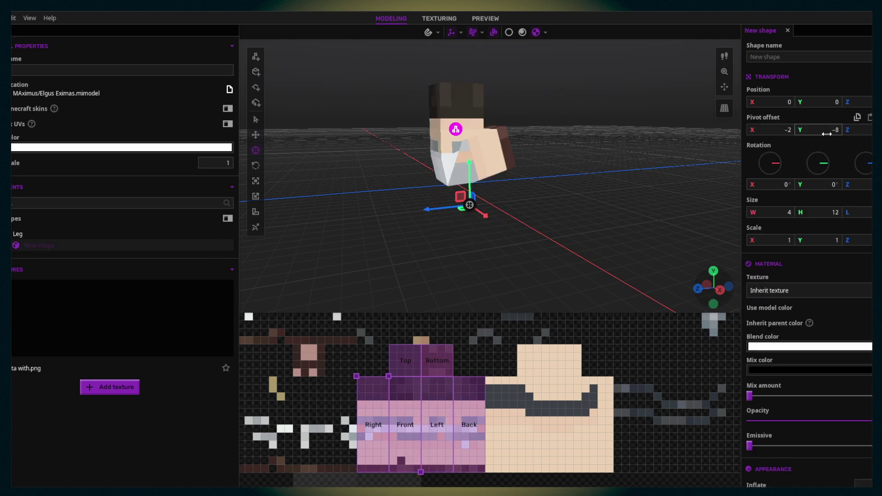
{"action": "left_click_drag", "start_coordinate": [826, 133], "coordinate": [812, 134]}
{"action": "scroll", "coordinate": [474, 144], "scroll_direction": "up", "scroll_amount": 3}
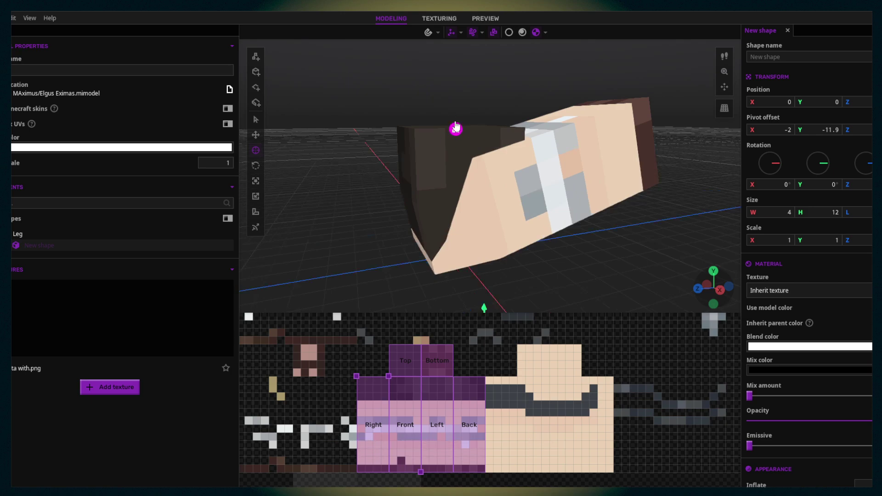
{"action": "left_click", "coordinate": [467, 145]}
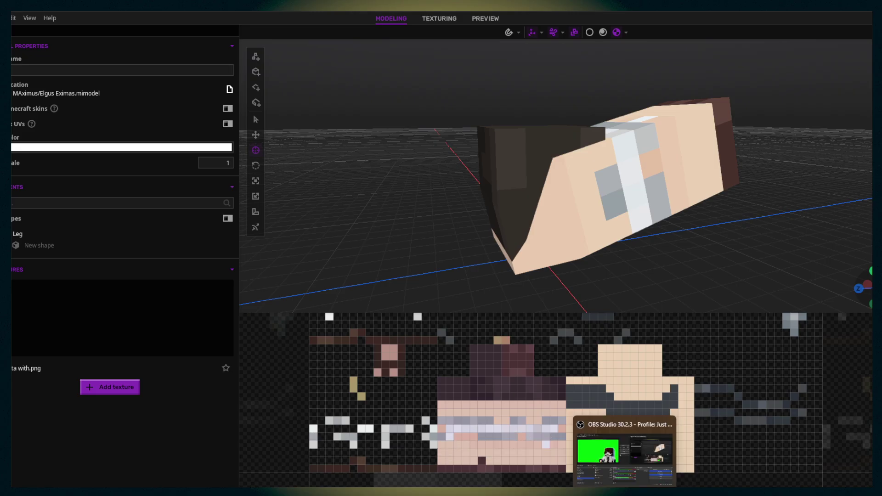
{"action": "left_click", "coordinate": [625, 492]}
{"action": "left_click", "coordinate": [625, 492]}
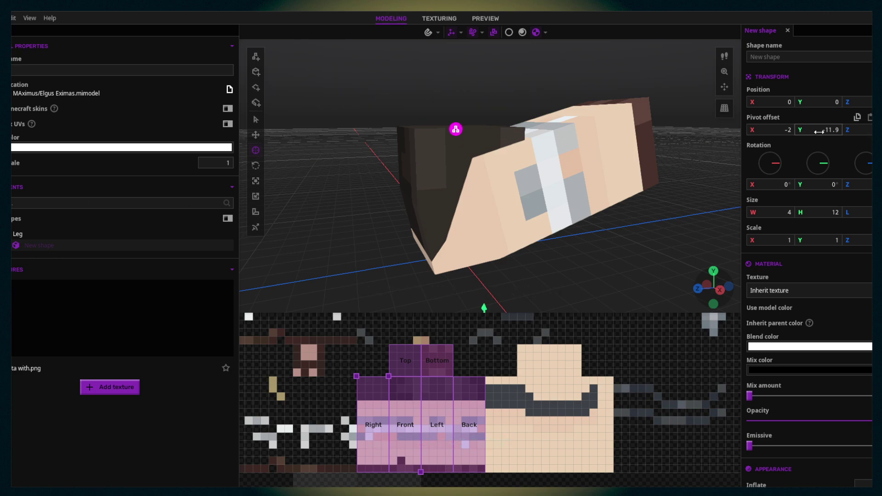
{"action": "type", "text": "-12"}
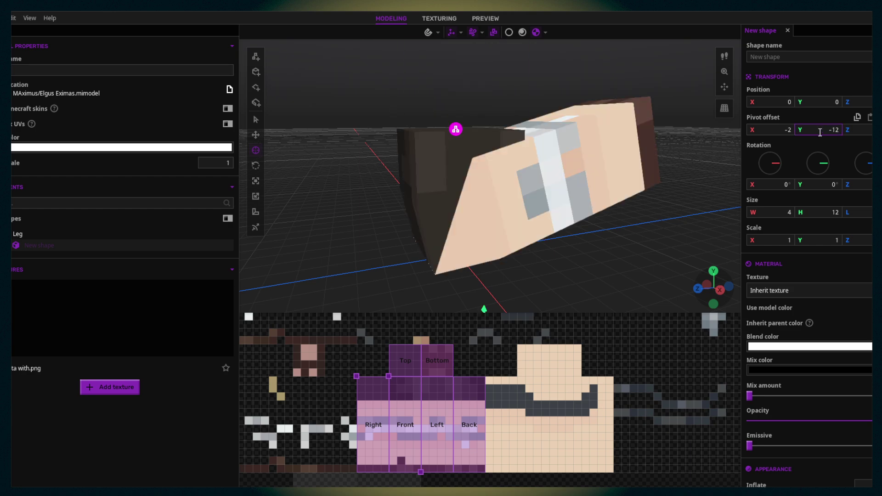
{"action": "key", "text": "BackSpace"}
{"action": "type", "text": "4"}
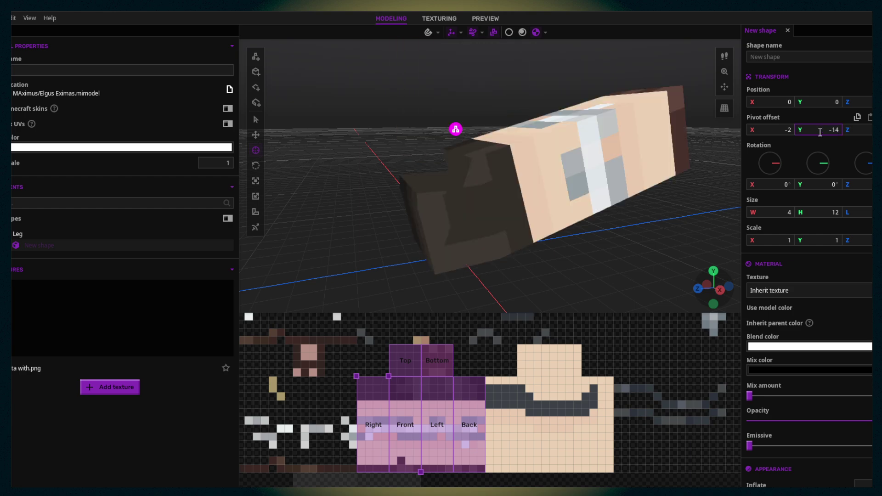
- Add a new part inside the Leg part and rename it Ankle
{"action": "left_click", "coordinate": [42, 235]}
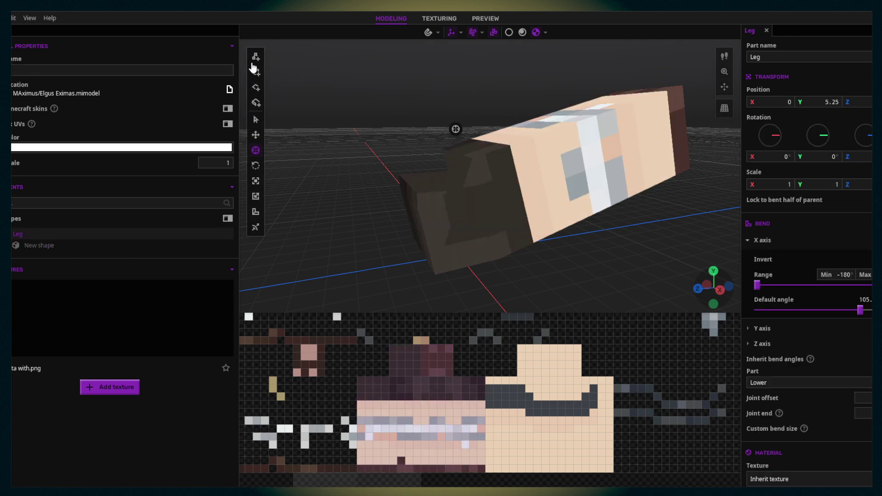
{"action": "left_click", "coordinate": [252, 68]}
{"action": "left_click_drag", "start_coordinate": [26, 260], "coordinate": [33, 236]}
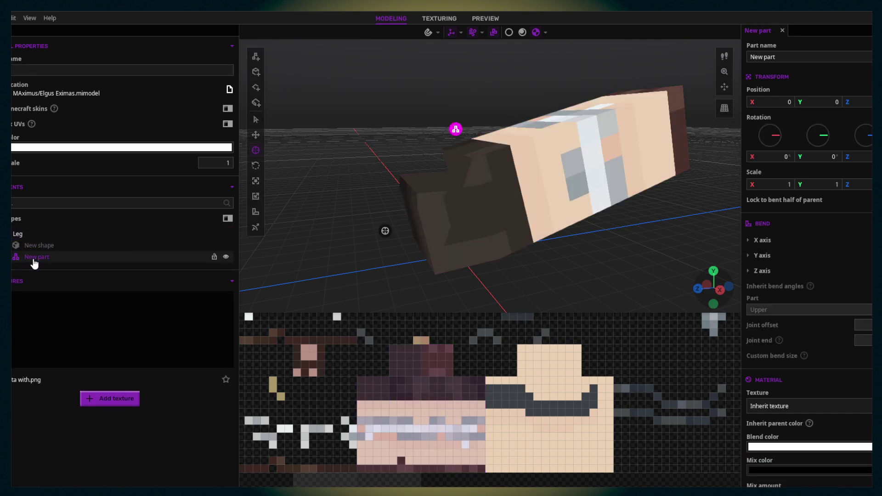
{"action": "type", "text": "Ankle"}
{"action": "left_click", "coordinate": [101, 282]}
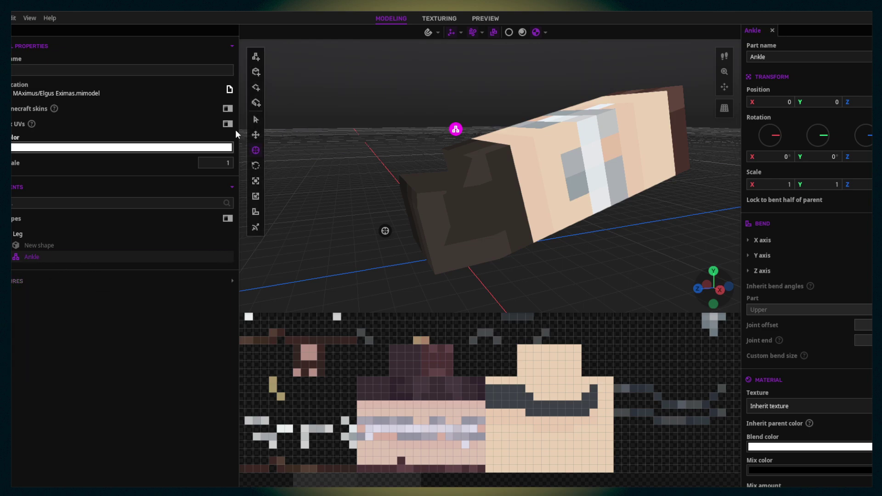
- Create a block shape inside the Ankle part and fit its UV map to the leg skin's lowest rows, 4 wide and 4 high
{"action": "left_click", "coordinate": [256, 56]}
{"action": "key", "text": "ctrl+z"}
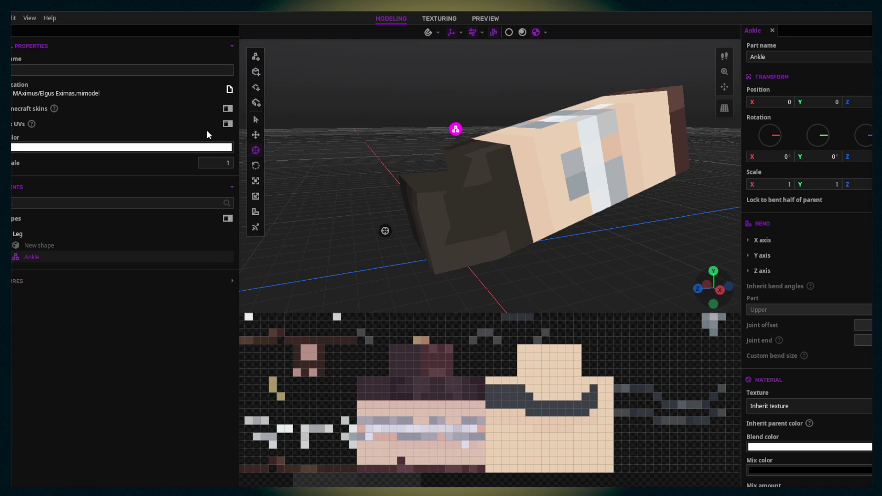
{"action": "left_click", "coordinate": [256, 72]}
{"action": "scroll", "coordinate": [382, 234], "scroll_direction": "down", "scroll_amount": 3}
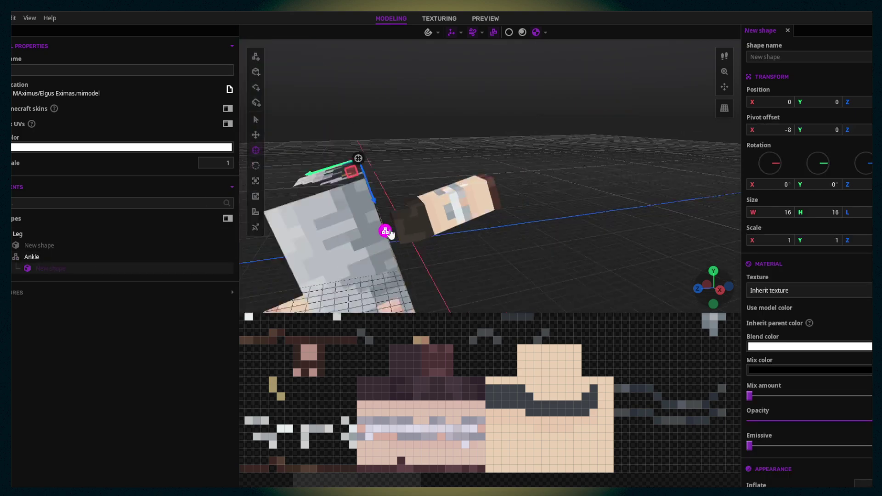
{"action": "left_click_drag", "start_coordinate": [422, 395], "coordinate": [437, 368]}
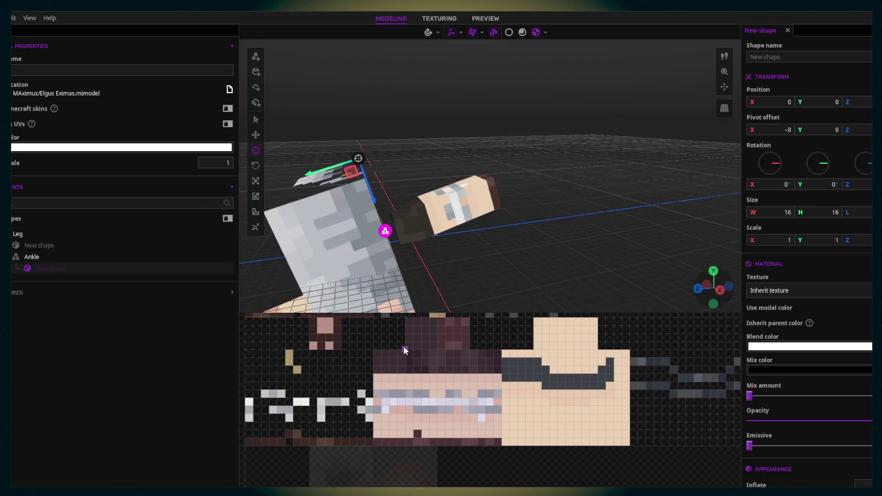
{"action": "left_click_drag", "start_coordinate": [405, 413], "coordinate": [437, 446]}
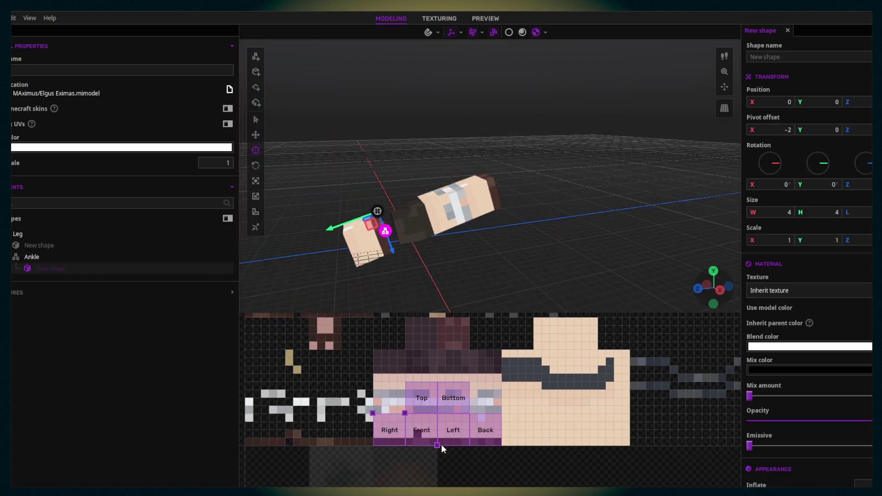
- Set the Y pivot offset of the Leg part's 12-high shape to -12
{"action": "left_click_drag", "start_coordinate": [430, 212], "coordinate": [453, 221]}
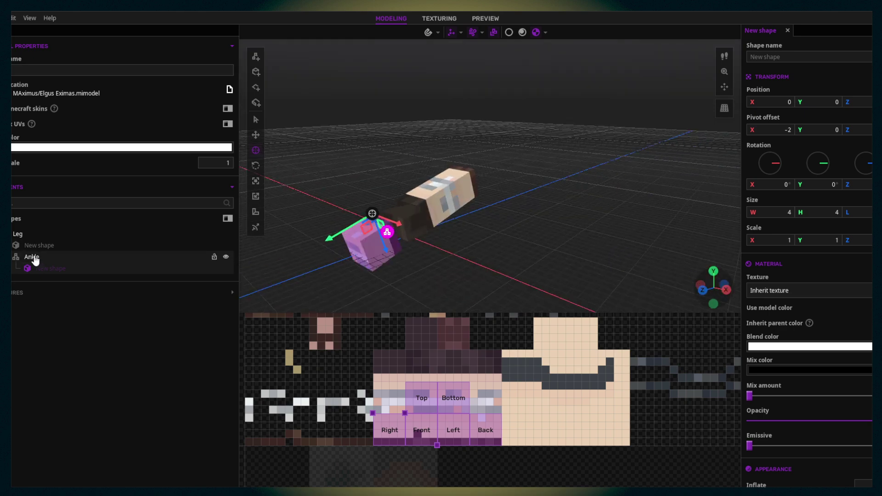
{"action": "left_click", "coordinate": [23, 235]}
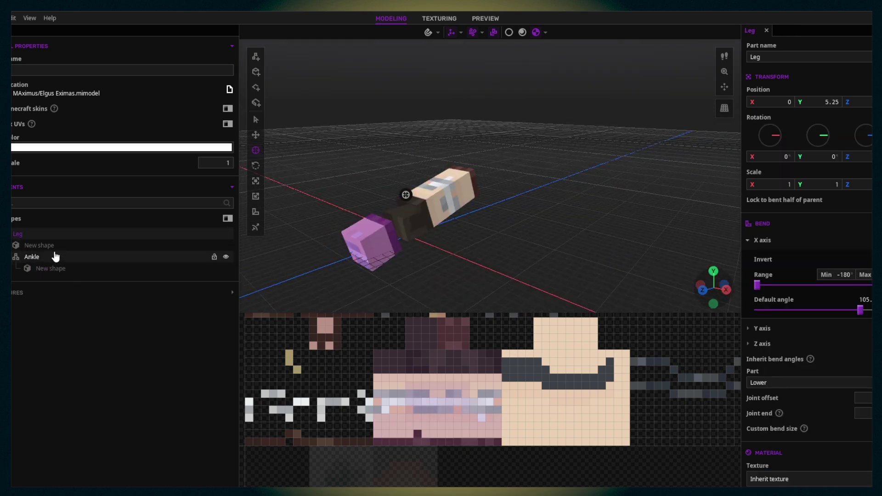
{"action": "left_click", "coordinate": [50, 246]}
{"action": "left_click_drag", "start_coordinate": [594, 168], "coordinate": [570, 183]}
{"action": "scroll", "coordinate": [569, 182], "scroll_direction": "up", "scroll_amount": 4}
{"action": "left_click_drag", "start_coordinate": [494, 160], "coordinate": [477, 151]}
{"action": "left_click_drag", "start_coordinate": [487, 190], "coordinate": [482, 184]}
{"action": "left_click_drag", "start_coordinate": [434, 240], "coordinate": [435, 226]}
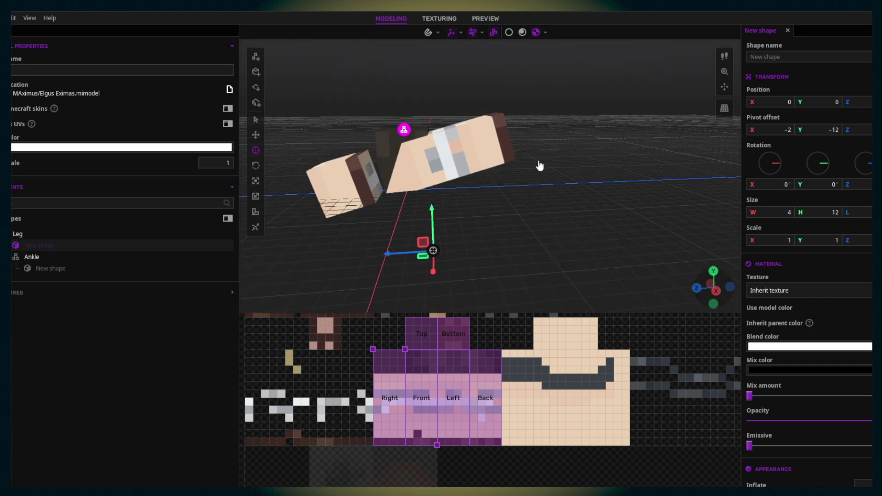
- Set the Y position of the Leg part to 12
{"action": "left_click_drag", "start_coordinate": [540, 165], "coordinate": [566, 156]}
{"action": "left_click", "coordinate": [42, 259]}
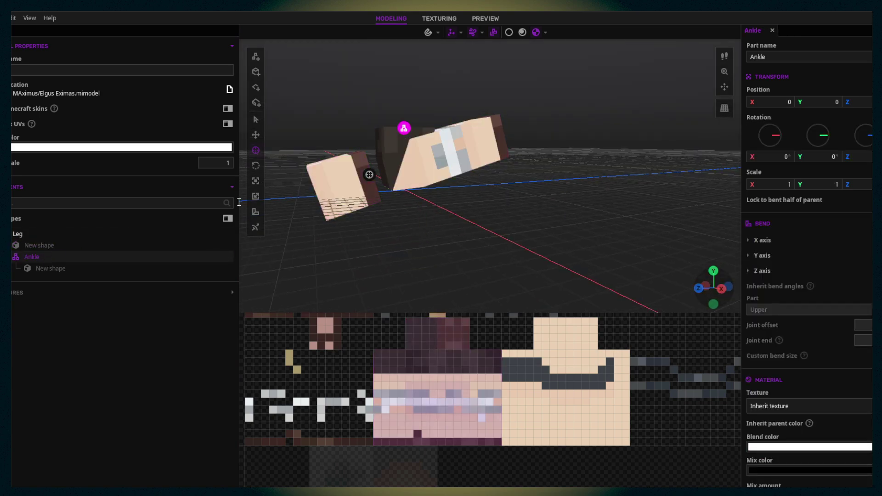
{"action": "left_click", "coordinate": [29, 236]}
{"action": "key", "text": "w"}
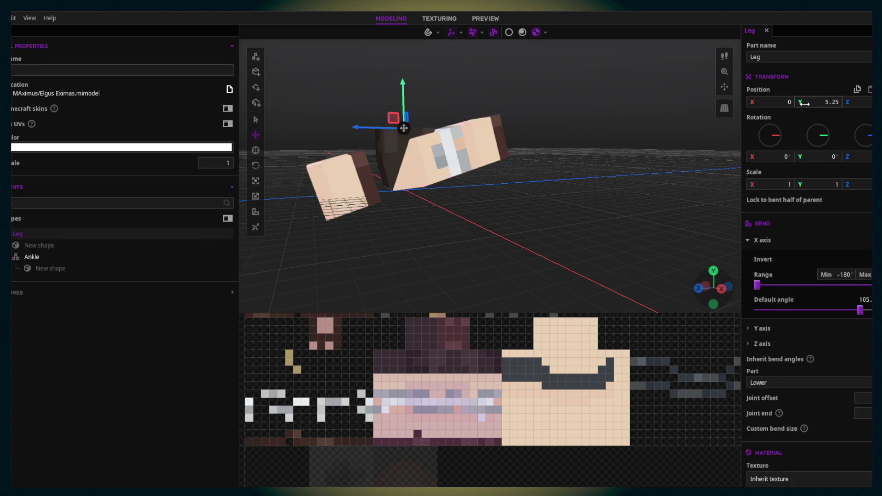
{"action": "left_click", "coordinate": [808, 104]}
{"action": "type", "text": "12"}
- Straighten the Leg part by removing its default X-axis bend angle
{"action": "right_click_drag", "start_coordinate": [509, 169], "coordinate": [503, 152]}
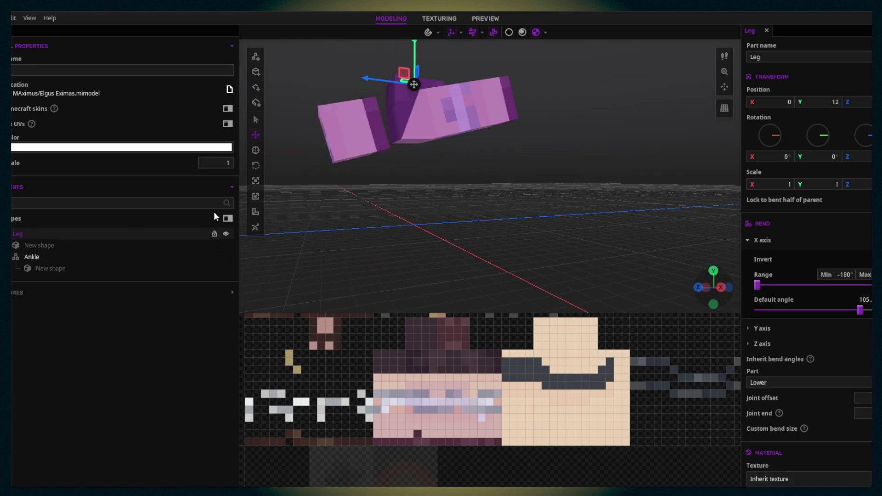
{"action": "key", "text": "r"}
{"action": "left_click_drag", "start_coordinate": [448, 156], "coordinate": [460, 149]}
{"action": "scroll", "coordinate": [460, 150], "scroll_direction": "up", "scroll_amount": 4}
{"action": "left_click_drag", "start_coordinate": [398, 134], "coordinate": [398, 142]}
{"action": "scroll", "coordinate": [397, 142], "scroll_direction": "up", "scroll_amount": 5}
{"action": "key", "text": "b"}
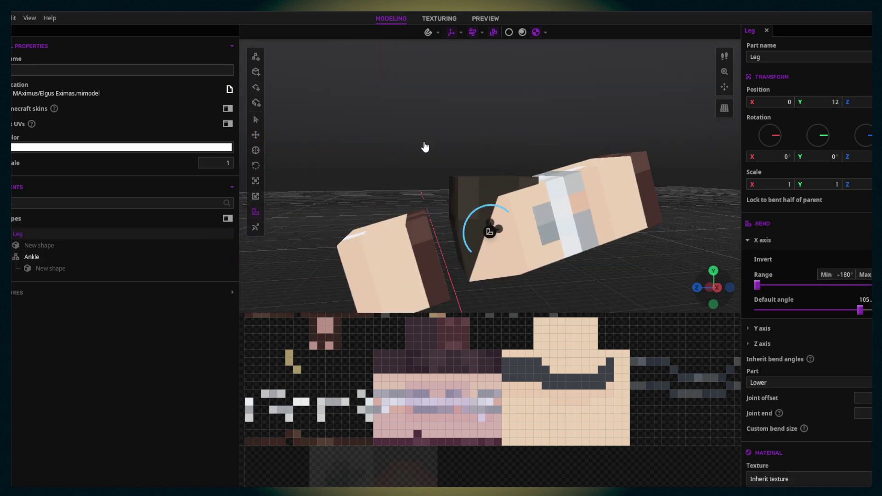
{"action": "left_click_drag", "start_coordinate": [487, 205], "coordinate": [559, 248]}
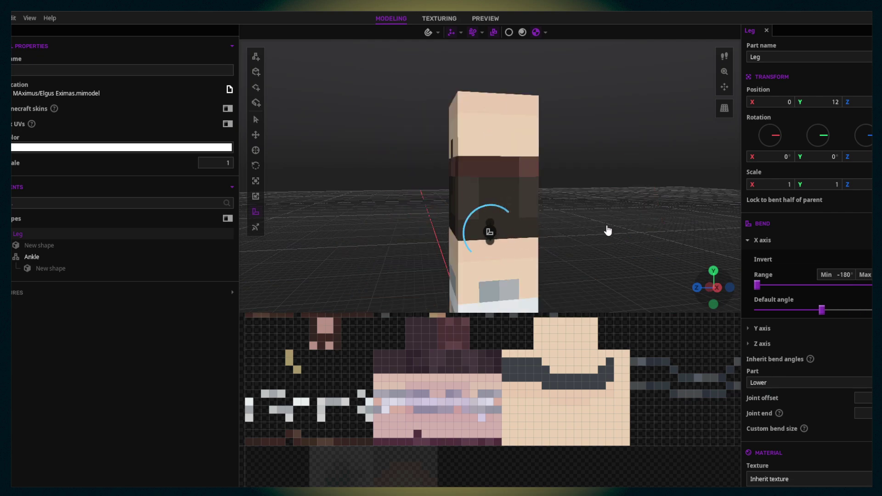
- Shorten the Leg shape's UV map to a height of 8, leaving out the lowest four rows of the leg skin
{"action": "left_click_drag", "start_coordinate": [608, 228], "coordinate": [592, 231]}
{"action": "left_click_drag", "start_coordinate": [539, 189], "coordinate": [510, 170]}
{"action": "middle_click_drag", "start_coordinate": [493, 202], "coordinate": [538, 136]}
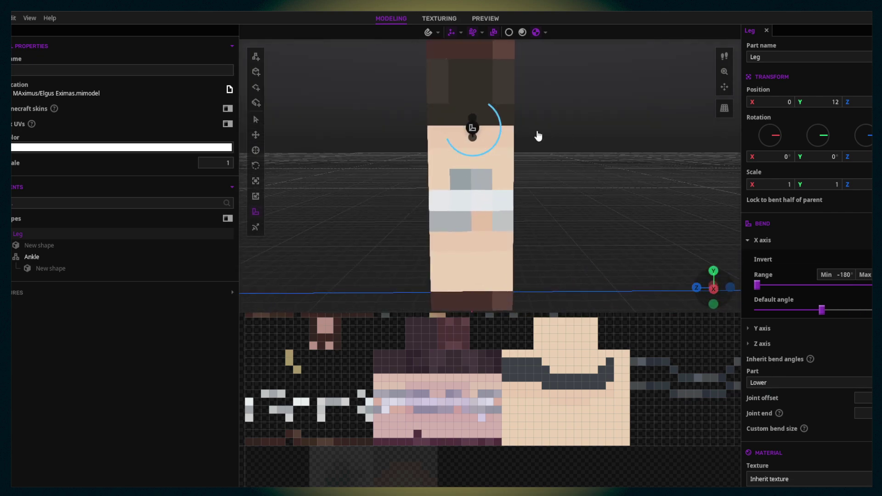
{"action": "left_click_drag", "start_coordinate": [476, 133], "coordinate": [445, 231]}
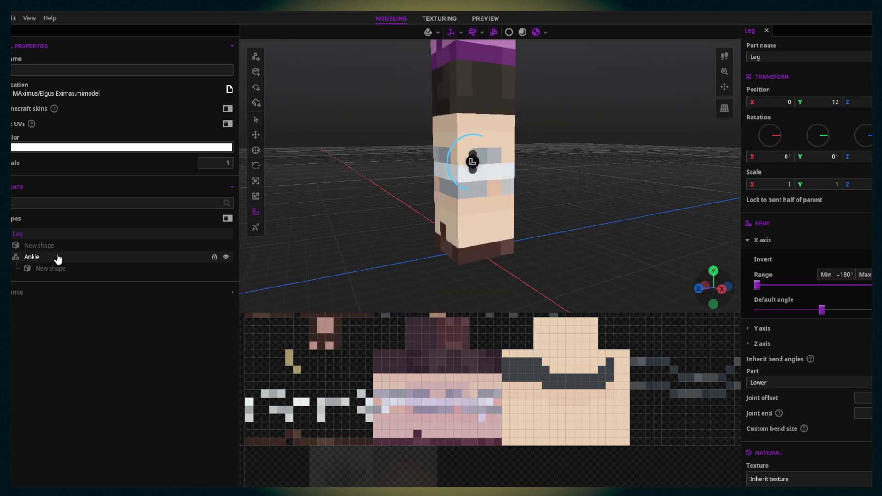
{"action": "left_click", "coordinate": [50, 246]}
{"action": "left_click_drag", "start_coordinate": [436, 445], "coordinate": [437, 414]}
- Set the Y pivot offset of the shortened Leg shape to -8
{"action": "left_click", "coordinate": [474, 166]}
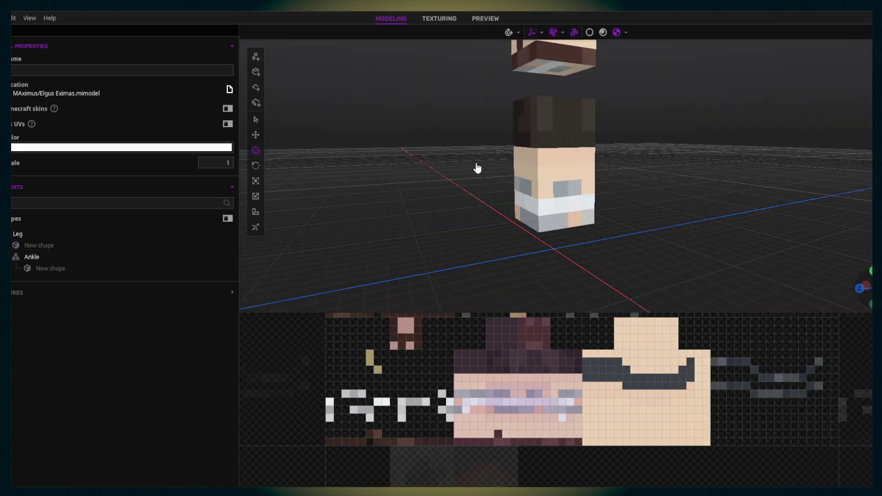
{"action": "left_click", "coordinate": [535, 162]}
{"action": "left_click", "coordinate": [36, 246]}
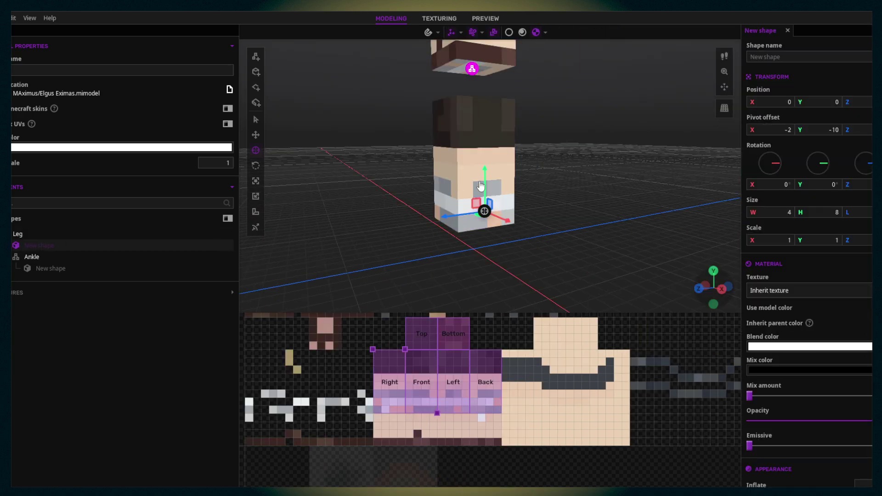
{"action": "left_click_drag", "start_coordinate": [481, 185], "coordinate": [488, 159]}
{"action": "right_click_drag", "start_coordinate": [508, 246], "coordinate": [509, 246]}
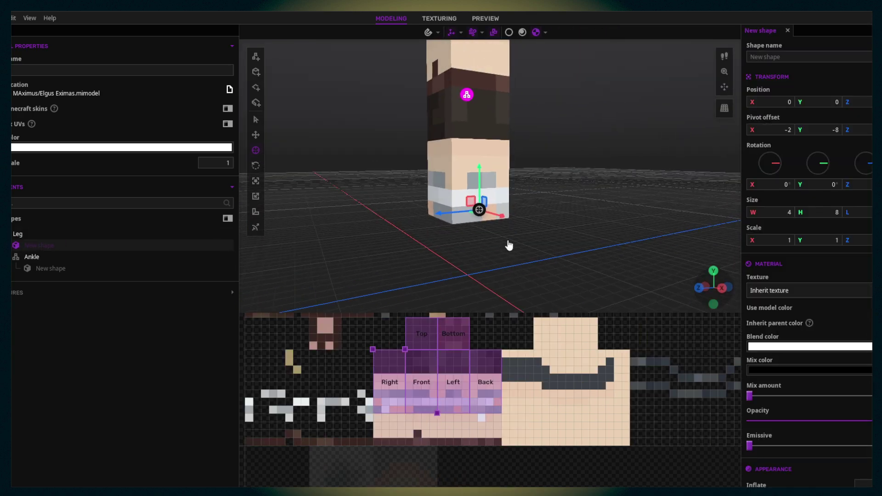
- Lower the Ankle part to Y position -8 and set its shape's Y pivot offset to -4
{"action": "left_click", "coordinate": [52, 258]}
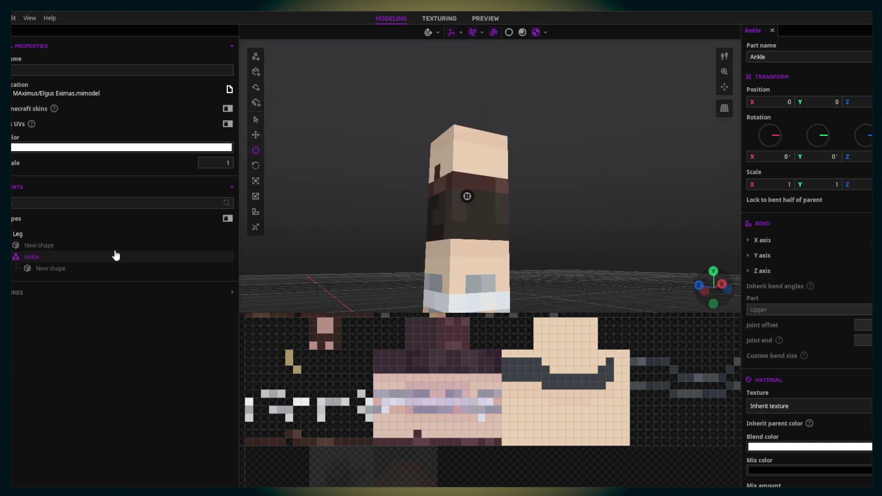
{"action": "left_click_drag", "start_coordinate": [505, 106], "coordinate": [505, 228]}
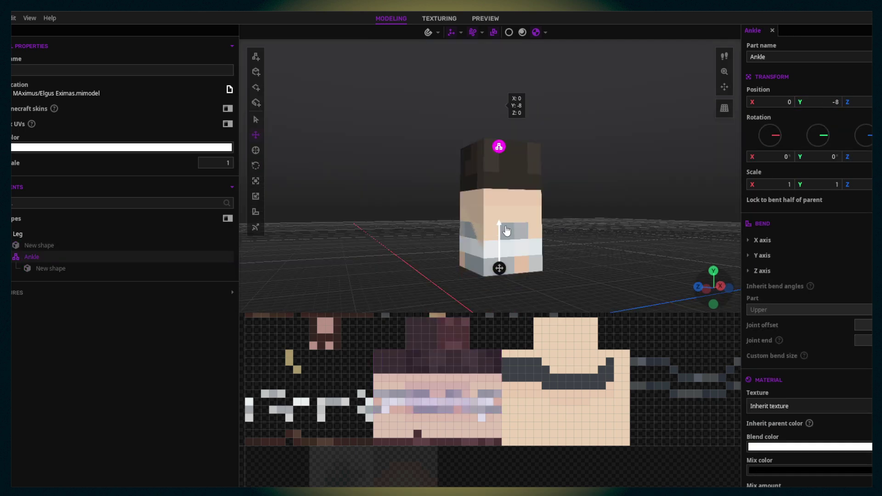
{"action": "left_click", "coordinate": [79, 270]}
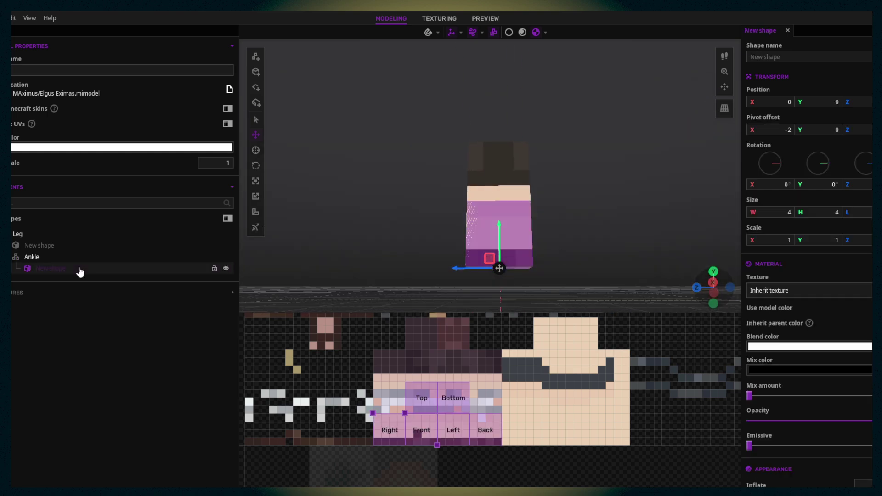
{"action": "left_click", "coordinate": [802, 131]}
{"action": "type", "text": "-"}
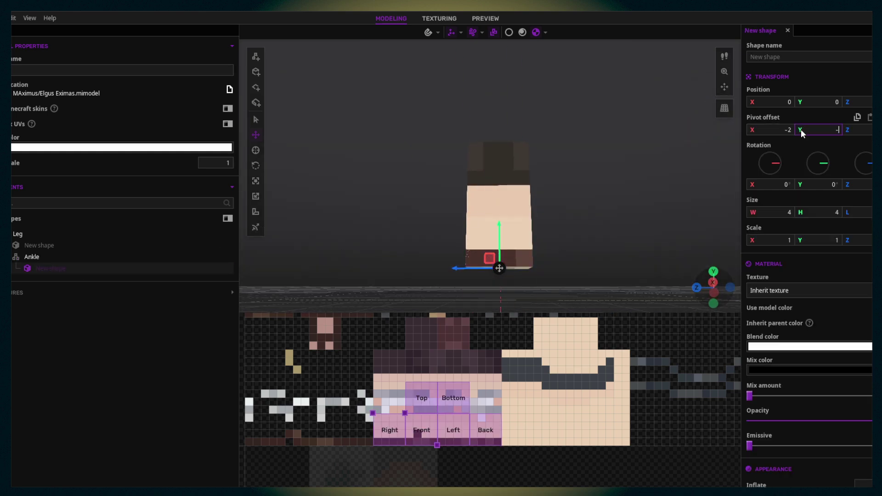
{"action": "type", "text": "4"}
{"action": "left_click_drag", "start_coordinate": [572, 193], "coordinate": [644, 193]}
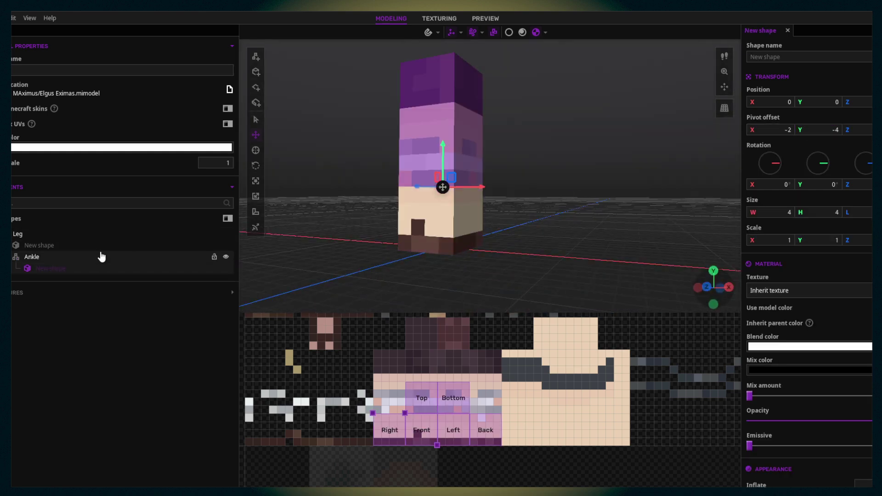
- Enable bending on all three axes of the Ankle part and lower its bend joint offset to about -2.25
{"action": "left_click", "coordinate": [102, 257]}
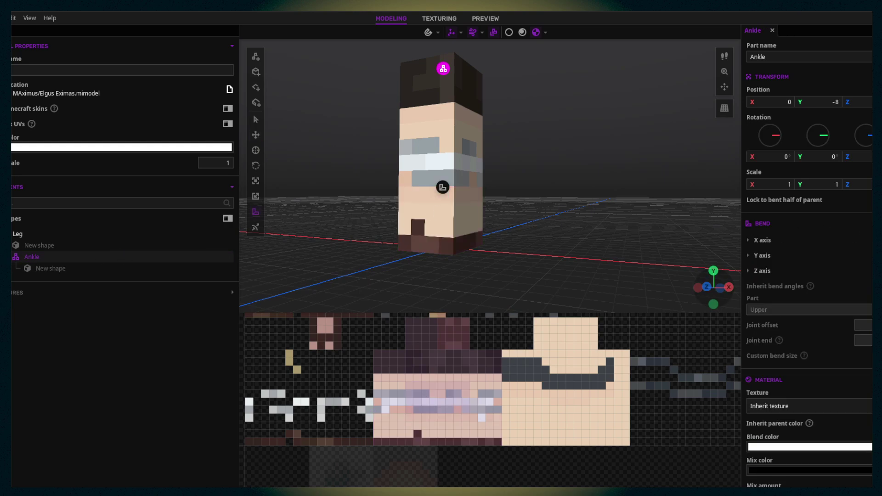
{"action": "left_click", "coordinate": [880, 240]}
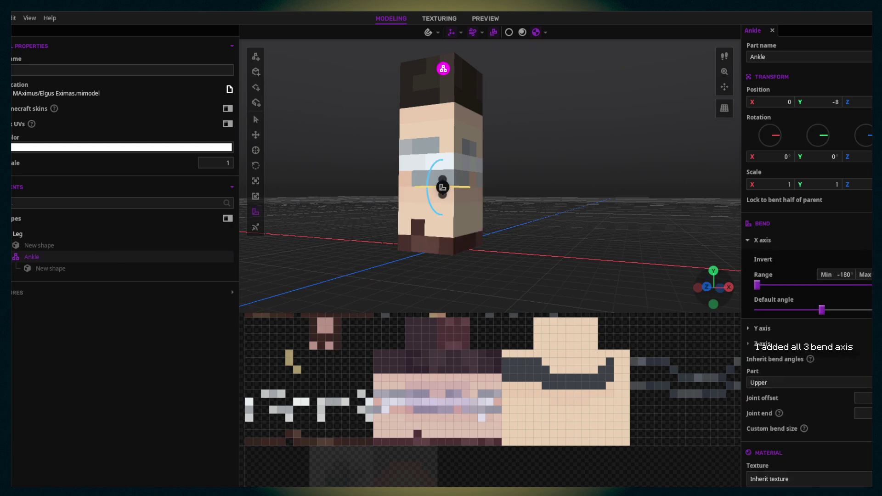
{"action": "left_click_drag", "start_coordinate": [442, 187], "coordinate": [444, 222]}
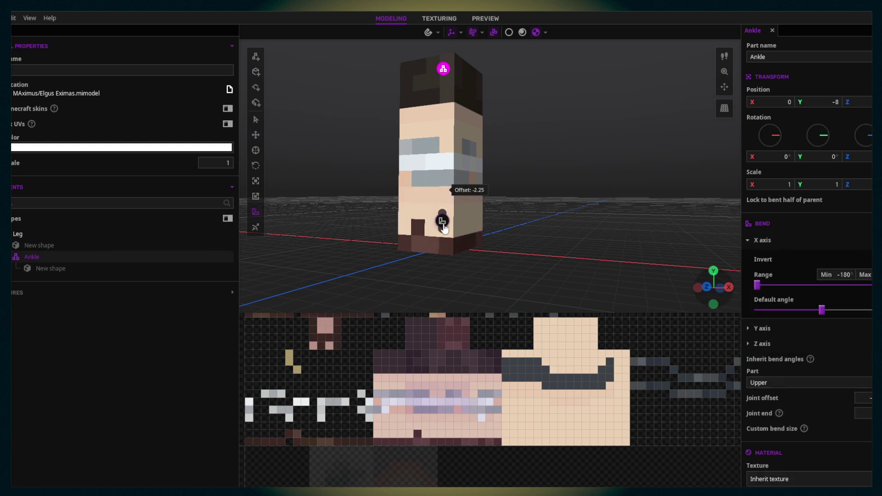
{"action": "left_click_drag", "start_coordinate": [443, 221], "coordinate": [477, 224]}
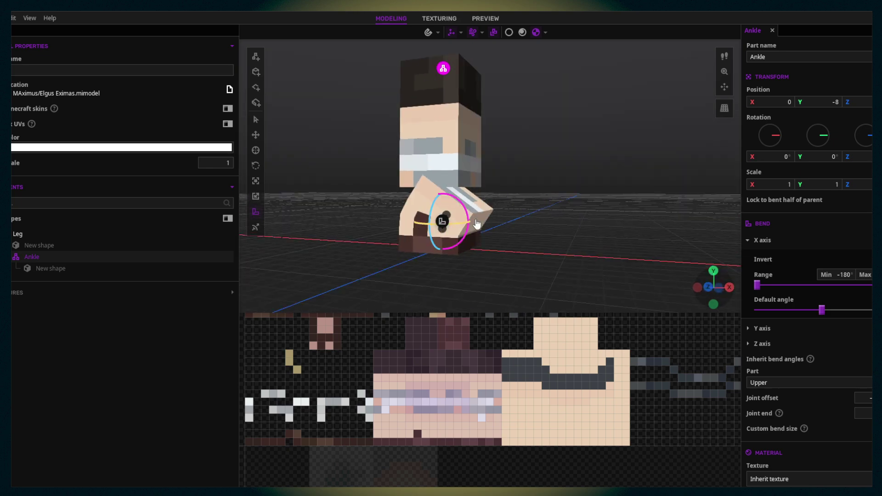
- Make the Lower part of the Ankle bend, enable its custom bend size, and straighten the test bend to 0°
{"action": "left_click", "coordinate": [758, 382]}
{"action": "left_click", "coordinate": [758, 455]}
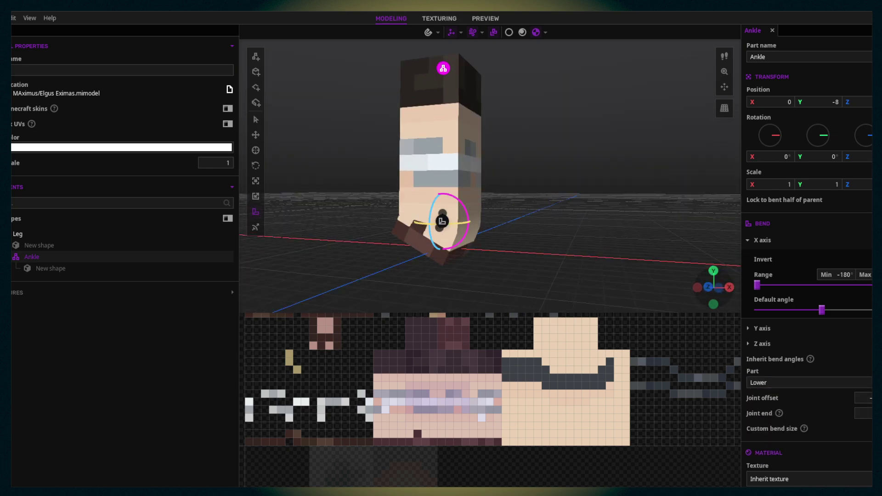
{"action": "left_click", "coordinate": [858, 422]}
{"action": "left_click_drag", "start_coordinate": [466, 219], "coordinate": [463, 202]}
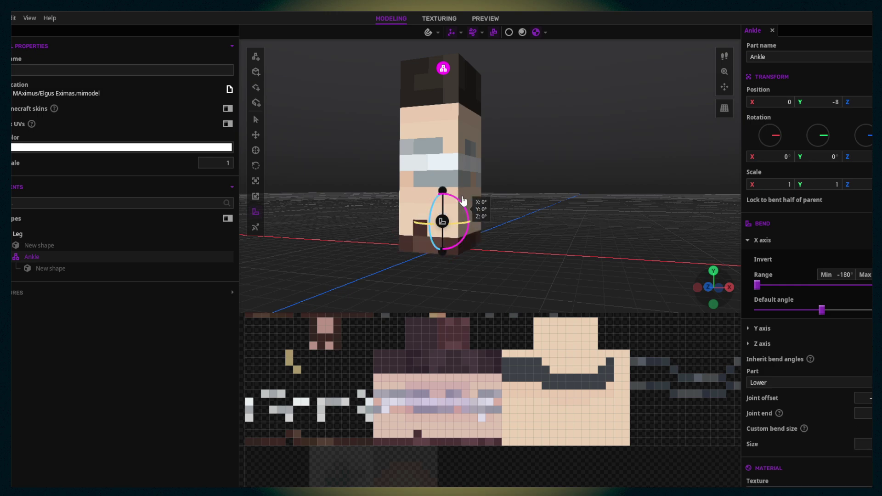
{"action": "left_click_drag", "start_coordinate": [539, 233], "coordinate": [588, 234]}
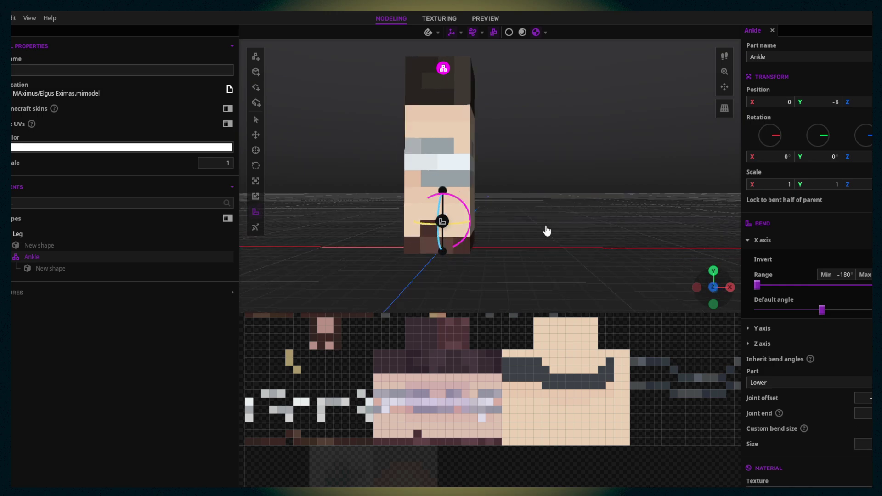
{"action": "right_click_drag", "start_coordinate": [544, 205], "coordinate": [488, 212]}
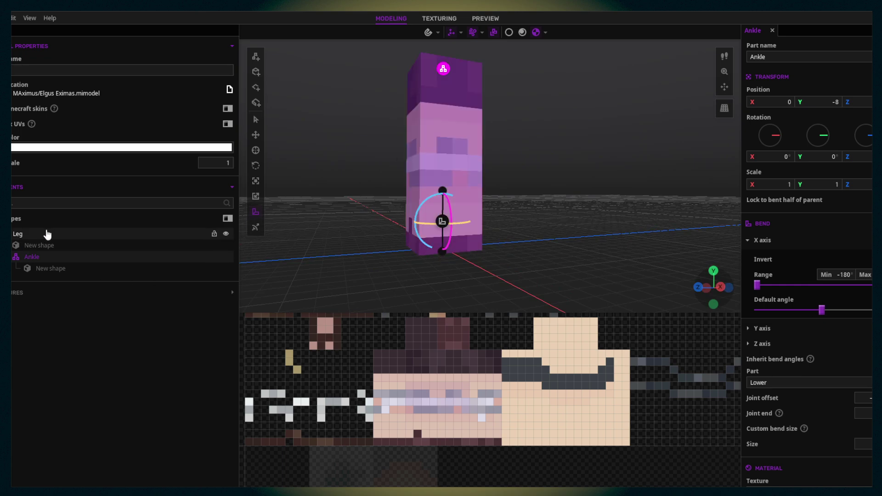
- Try bending the Leg part about its X axis with the Ankle attached, and undo the test changes
{"action": "left_click", "coordinate": [46, 234]}
{"action": "right_click_drag", "start_coordinate": [456, 193], "coordinate": [448, 238]}
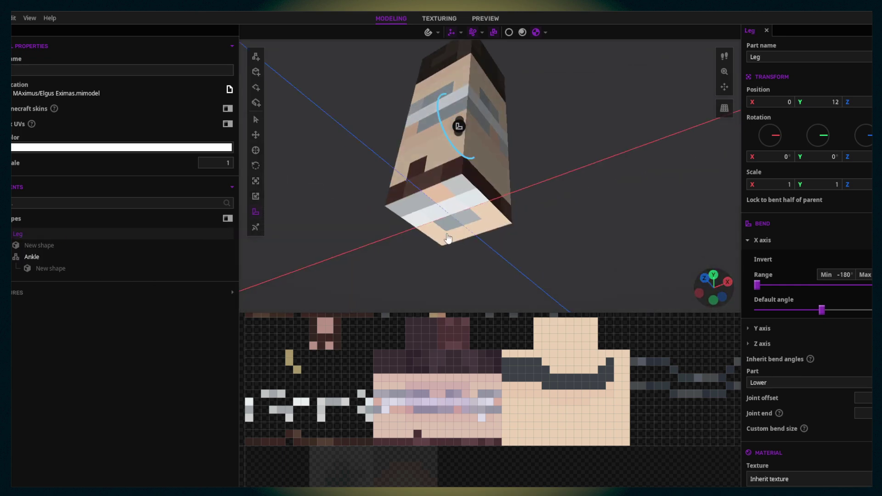
{"action": "right_click_drag", "start_coordinate": [490, 162], "coordinate": [524, 209]}
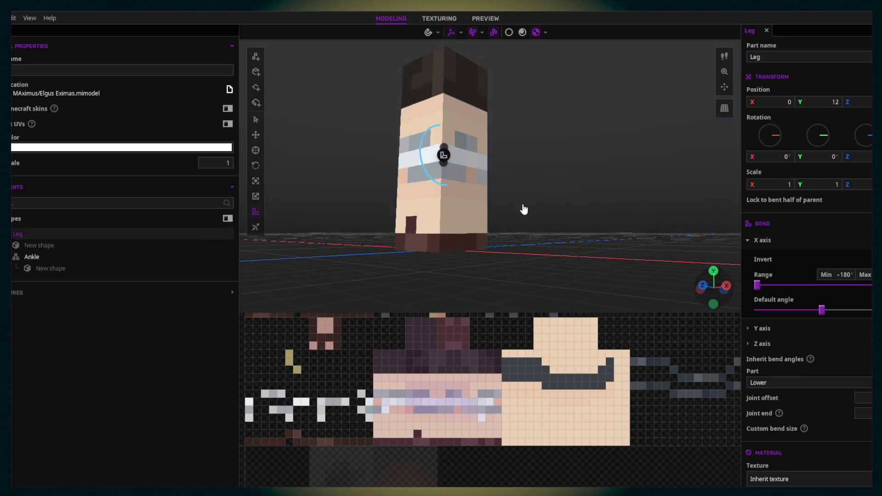
{"action": "left_click_drag", "start_coordinate": [540, 127], "coordinate": [538, 138]}
{"action": "right_click_drag", "start_coordinate": [538, 138], "coordinate": [535, 138]}
{"action": "left_click_drag", "start_coordinate": [473, 160], "coordinate": [449, 192]}
{"action": "left_click_drag", "start_coordinate": [639, 148], "coordinate": [690, 147]}
{"action": "left_click", "coordinate": [47, 260]}
{"action": "key", "text": "ctrl+z"}
{"action": "key", "text": "ctrl+z"}
{"action": "key", "text": "ctrl+z"}
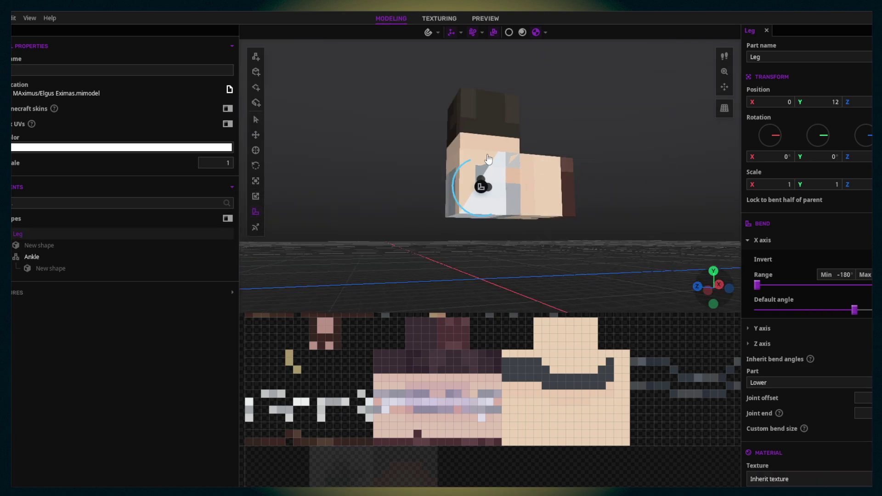
- Limit the Leg part's X-axis bend range to a minimum of 0° and try the bend handle
{"action": "left_click", "coordinate": [36, 246]}
{"action": "scroll", "coordinate": [738, 346], "scroll_direction": "down", "scroll_amount": 5}
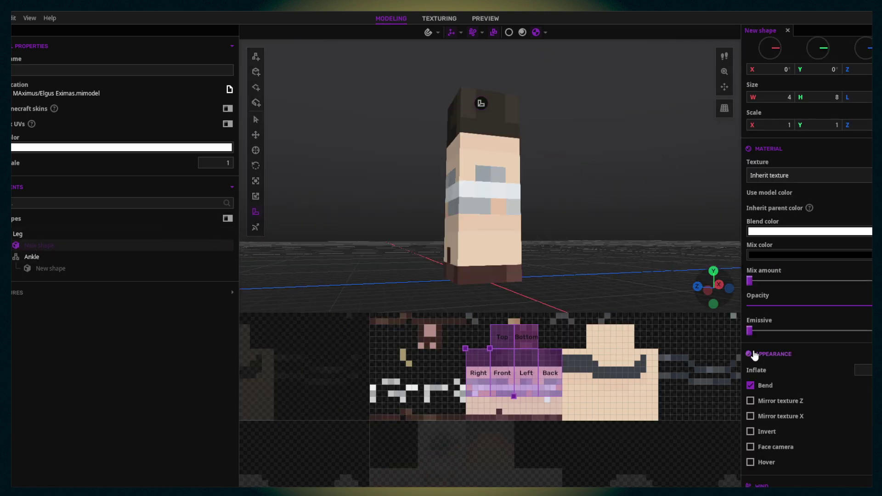
{"action": "left_click_drag", "start_coordinate": [551, 175], "coordinate": [579, 196]}
{"action": "left_click", "coordinate": [517, 173]}
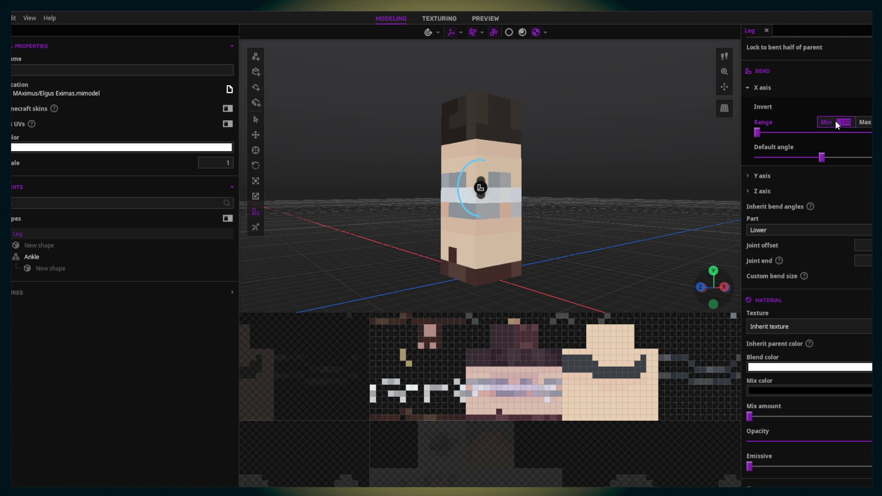
{"action": "type", "text": "0"}
{"action": "left_click_drag", "start_coordinate": [666, 127], "coordinate": [617, 142]}
{"action": "mouse_move", "coordinate": [492, 161]}
{"action": "left_mouse_down"}
{"action": "mouse_move", "coordinate": [450, 186]}
{"action": "mouse_move", "coordinate": [531, 173]}
{"action": "mouse_move", "coordinate": [553, 179]}
{"action": "mouse_move", "coordinate": [497, 166]}
{"action": "left_mouse_up"}
{"action": "left_click_drag", "start_coordinate": [633, 166], "coordinate": [642, 166]}
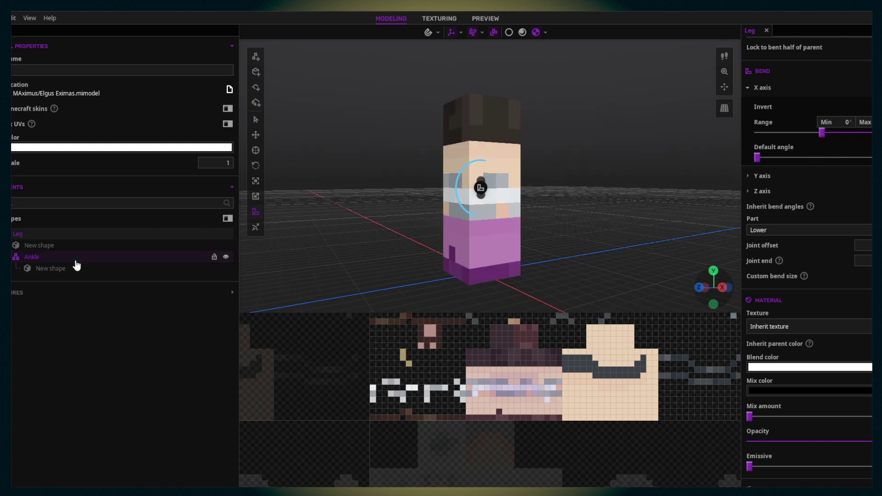
- Try bending the Ankle on its X axis and rotating the whole Leg part, and undo the test pose
{"action": "left_click", "coordinate": [77, 258]}
{"action": "left_click_drag", "start_coordinate": [469, 240], "coordinate": [463, 231]}
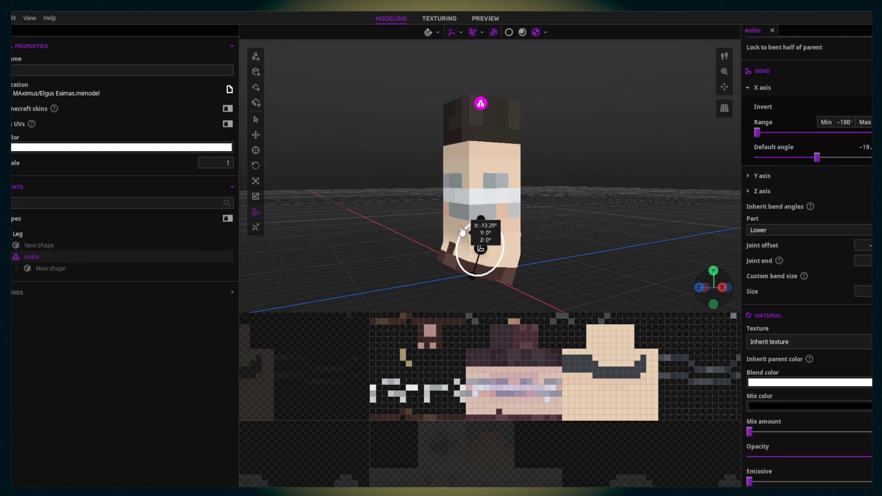
{"action": "left_click", "coordinate": [48, 233]}
{"action": "key", "text": "e"}
{"action": "left_click_drag", "start_coordinate": [457, 90], "coordinate": [478, 103]}
{"action": "key", "text": "ctrl+z"}
- Check the Leg shape's pivot and save the leg model
{"action": "left_click", "coordinate": [129, 244]}
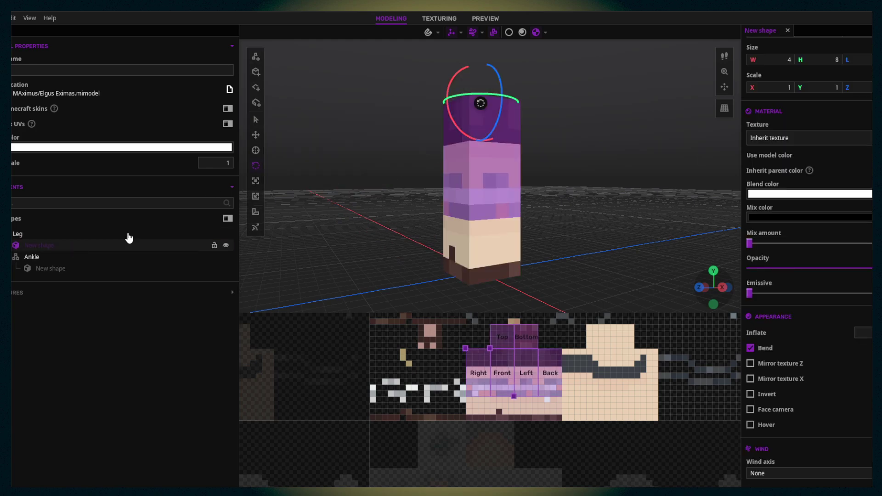
{"action": "key", "text": "w"}
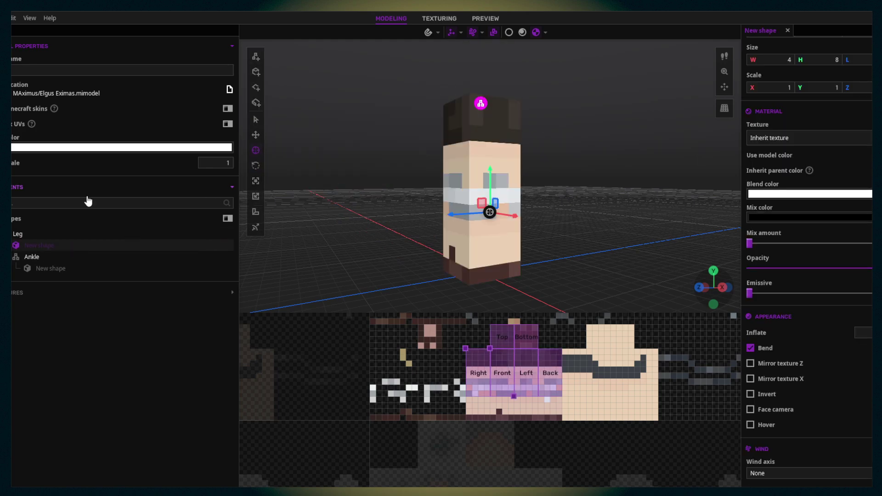
{"action": "left_click", "coordinate": [40, 233]}
{"action": "middle_click_drag", "start_coordinate": [543, 155], "coordinate": [471, 150]}
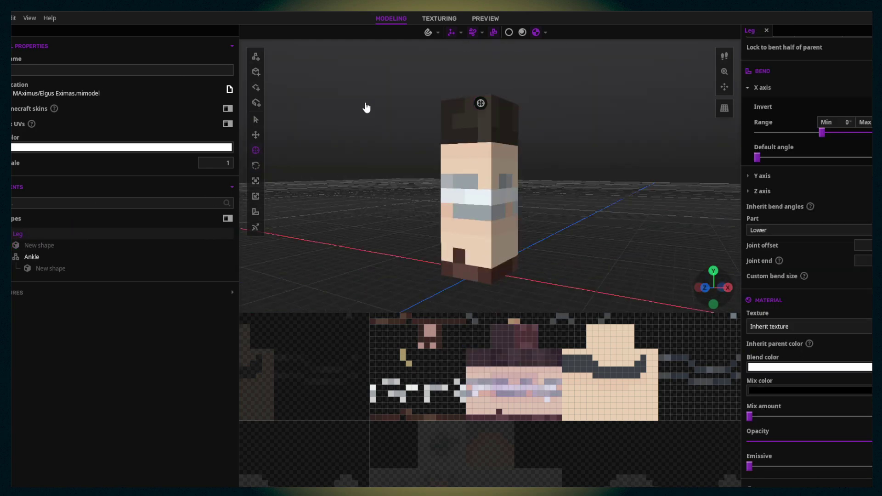
{"action": "key", "text": "ctrl+s"}
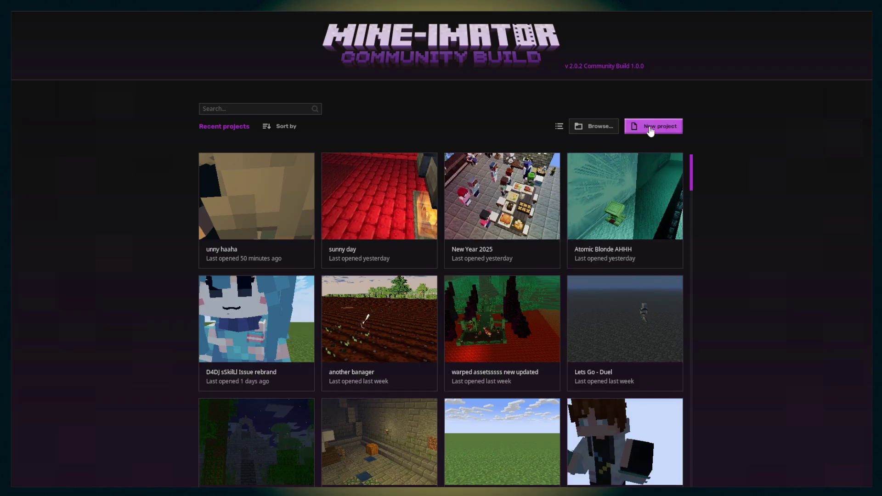
{"action": "left_click", "coordinate": [651, 131]}
{"action": "left_click", "coordinate": [420, 288]}
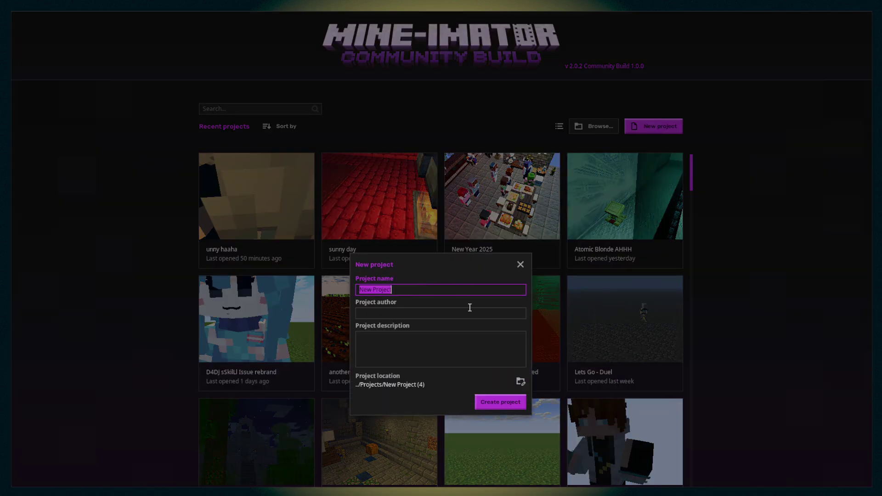
{"action": "left_click", "coordinate": [520, 265]}
- Open the recent Mine-imator project Stinger Transition
{"action": "scroll", "coordinate": [500, 277], "scroll_direction": "down", "scroll_amount": 4}
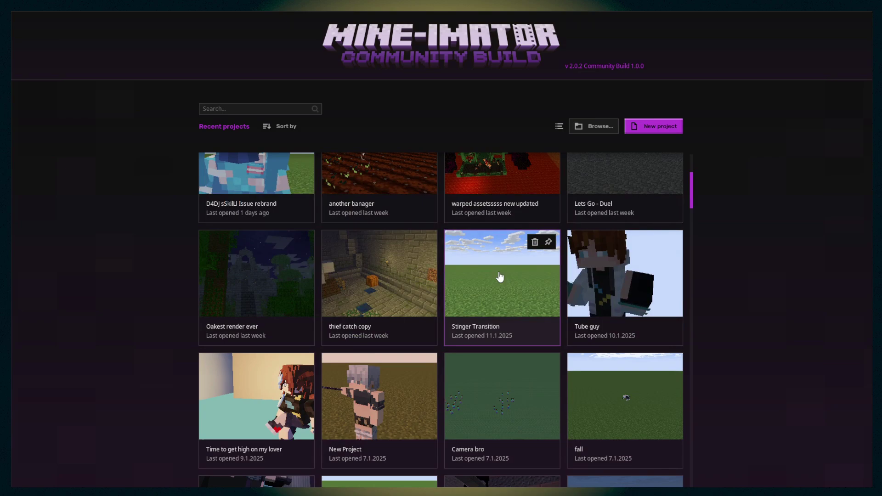
{"action": "left_click", "coordinate": [500, 277]}
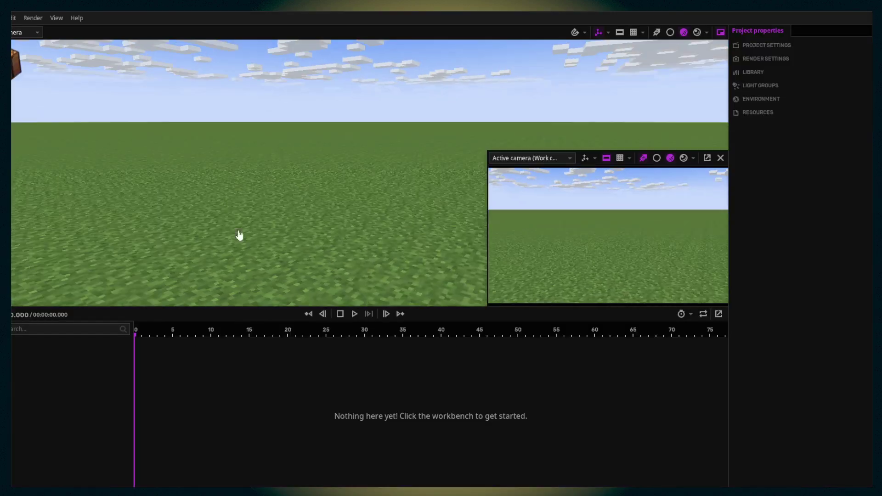
- Import Elgus Eximas.mimodel from the Leggus MAximus folder under Test Models into the Mine-imator scene and bring it into close view
{"action": "mouse_move", "coordinate": [512, 410]}
{"action": "left_click", "coordinate": [476, 455]}
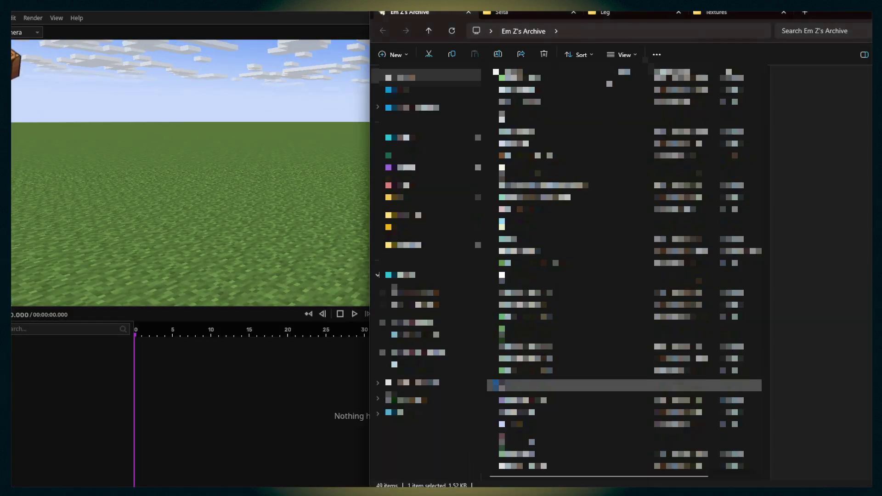
{"action": "left_click", "coordinate": [616, 14]}
{"action": "left_click", "coordinate": [429, 31]}
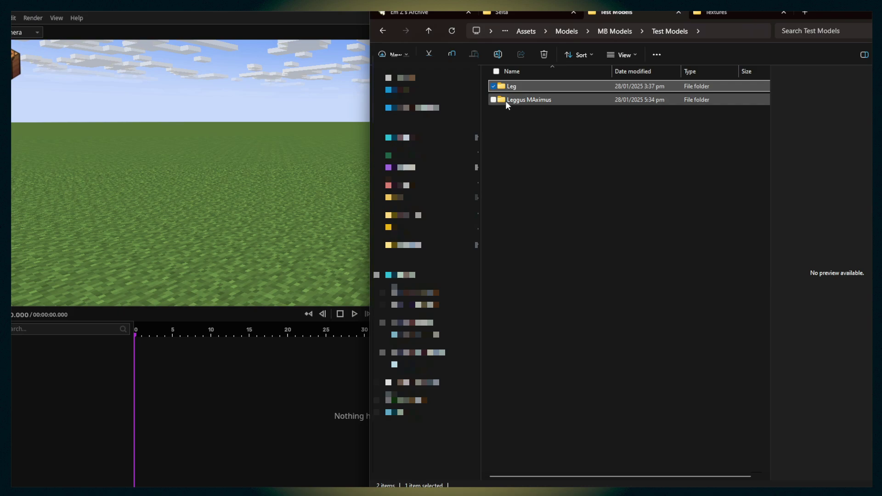
{"action": "double_click", "coordinate": [506, 101]}
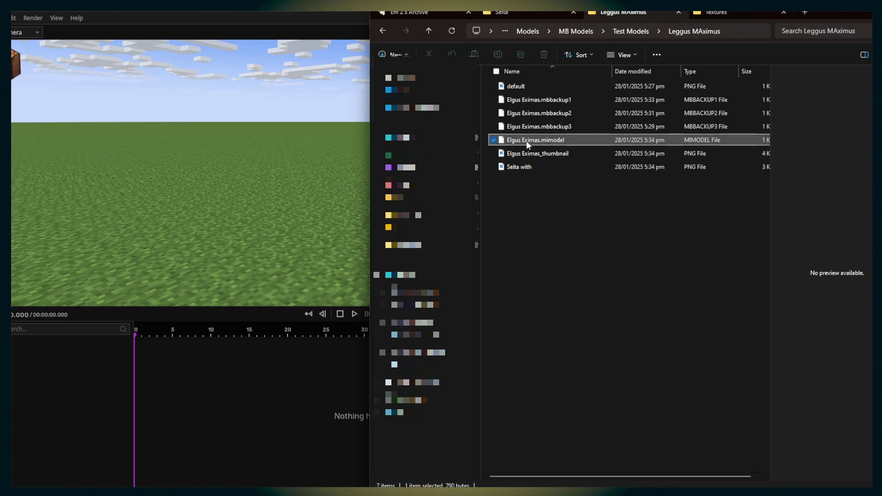
{"action": "left_click_drag", "start_coordinate": [526, 141], "coordinate": [239, 150]}
{"action": "left_click", "coordinate": [261, 152]}
{"action": "right_click_drag", "start_coordinate": [262, 152], "coordinate": [262, 157]}
{"action": "key", "text": "w"}
{"action": "key", "text": "w"}
{"action": "right_click_drag", "start_coordinate": [329, 160], "coordinate": [329, 148]}
- Add a cube to the scene from the workbench and name it IK FEET
{"action": "left_click", "coordinate": [8, 65]}
{"action": "left_click", "coordinate": [8, 65]}
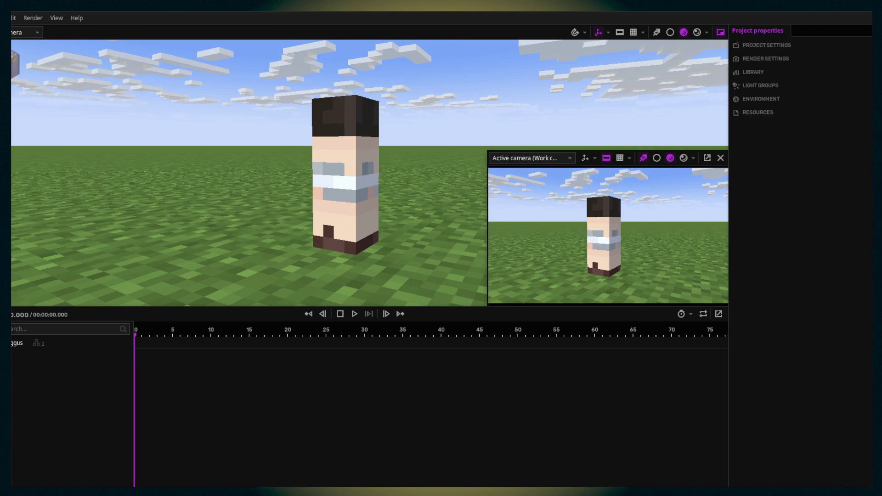
{"action": "left_click", "coordinate": [15, 68]}
{"action": "left_click", "coordinate": [56, 171]}
{"action": "left_click", "coordinate": [202, 286]}
{"action": "left_click", "coordinate": [224, 258]}
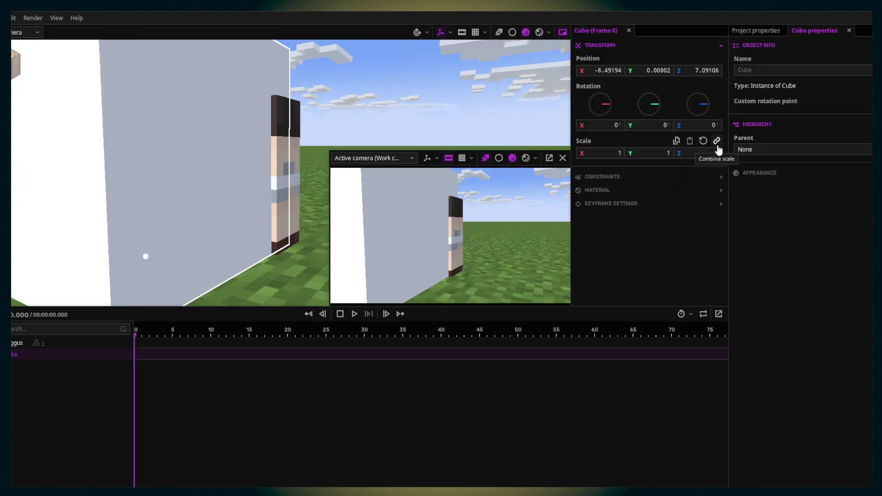
{"action": "left_click", "coordinate": [764, 70]}
{"action": "type", "text": "IK FEET"}
- Group the IK FEET cube and the LEggus model in a folder named IK
{"action": "left_click", "coordinate": [21, 345], "text": "shift"}
{"action": "key", "text": "ctrl+f"}
{"action": "double_click", "coordinate": [19, 345]}
{"action": "type", "text": "IK"}
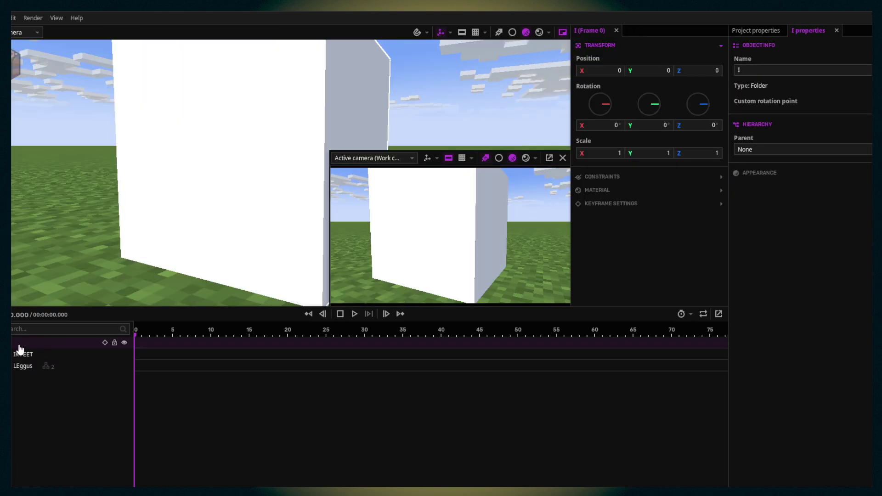
- Scale the IK FEET cube to about 0.28 × 0.08 × 0.28 around the foot, with a red blend color and Multiply blend mode
{"action": "left_click", "coordinate": [28, 365]}
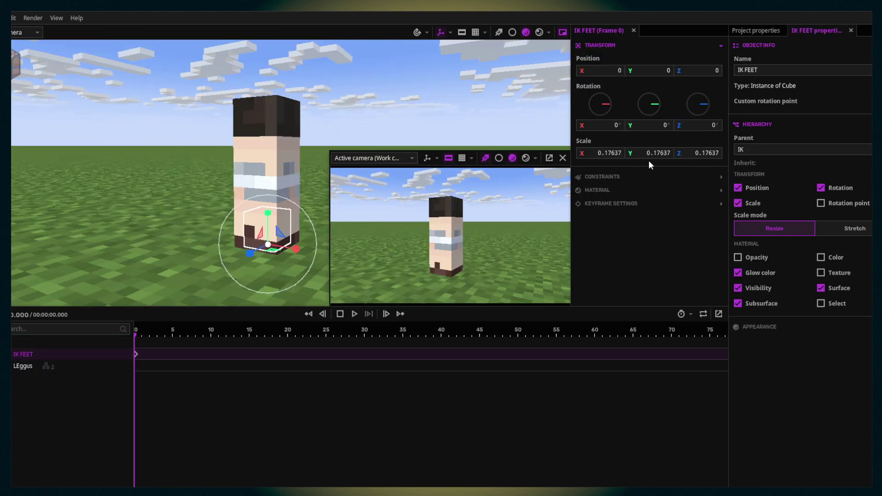
{"action": "left_click", "coordinate": [804, 350]}
{"action": "left_click", "coordinate": [759, 406]}
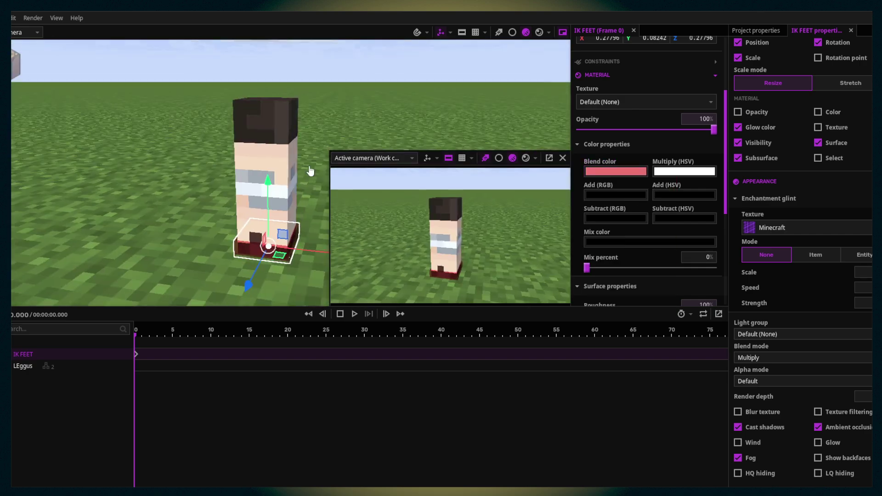
- Select the LEggus model's Leg part in the viewport and open its constraint settings
{"action": "right_click_drag", "start_coordinate": [285, 184], "coordinate": [285, 139]}
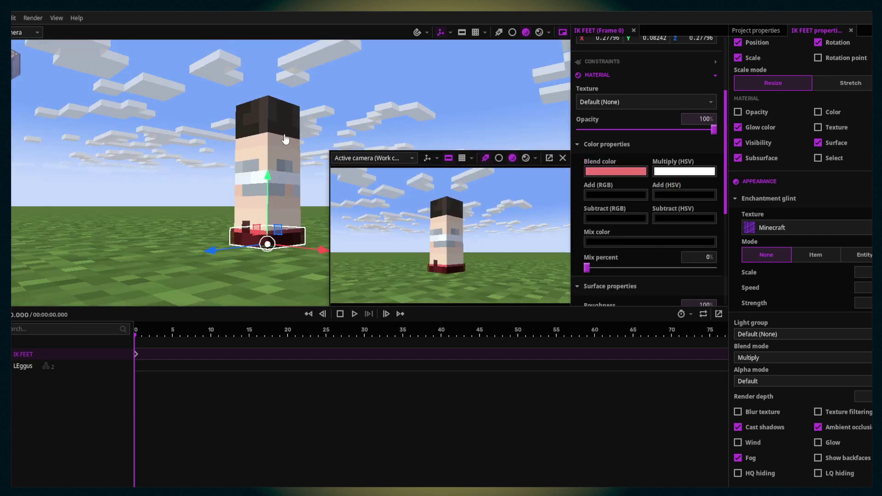
{"action": "left_click", "coordinate": [285, 139]}
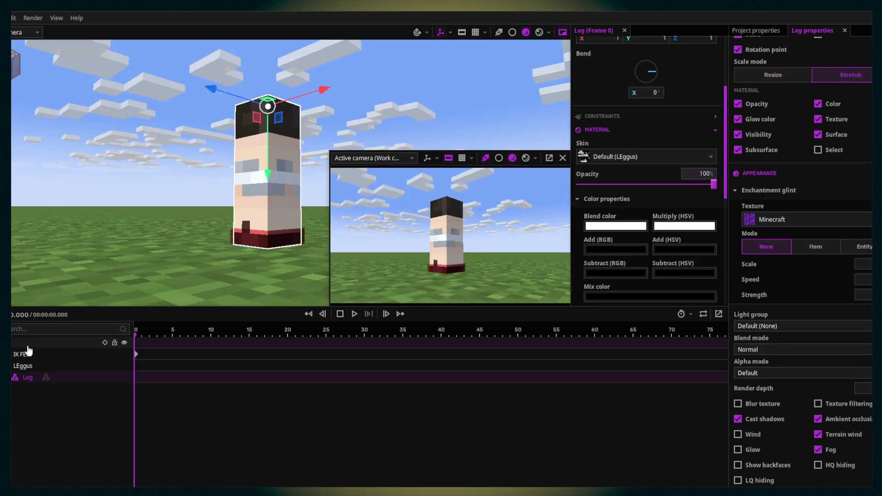
{"action": "left_click", "coordinate": [602, 116]}
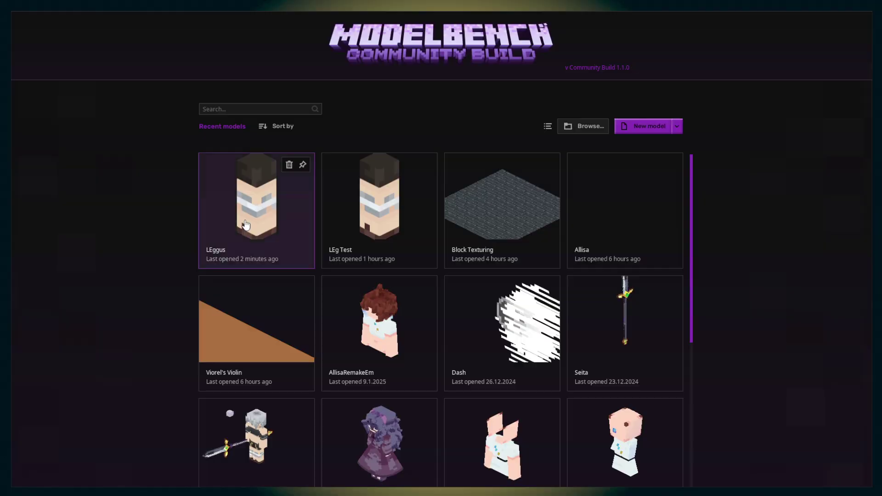
- Open the recent LEggus model in Modelbench and show the bend settings of its Leg part
{"action": "left_click", "coordinate": [246, 225]}
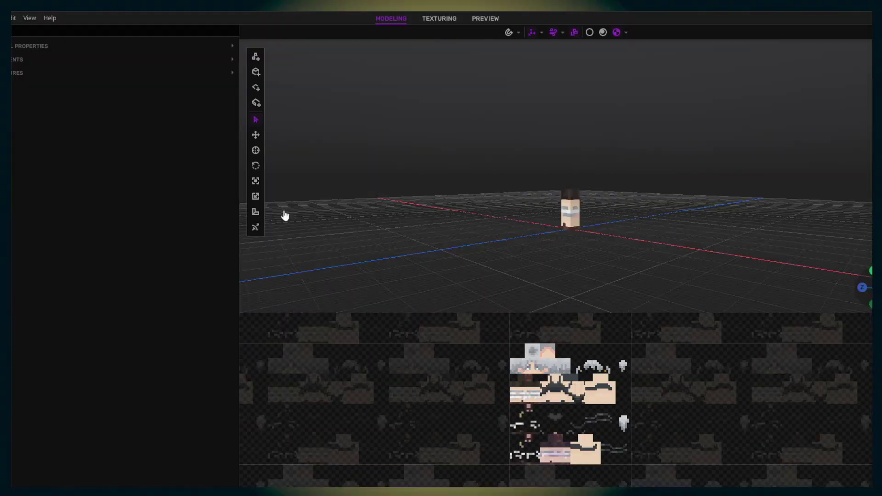
{"action": "left_click", "coordinate": [81, 67]}
{"action": "left_click", "coordinate": [17, 109]}
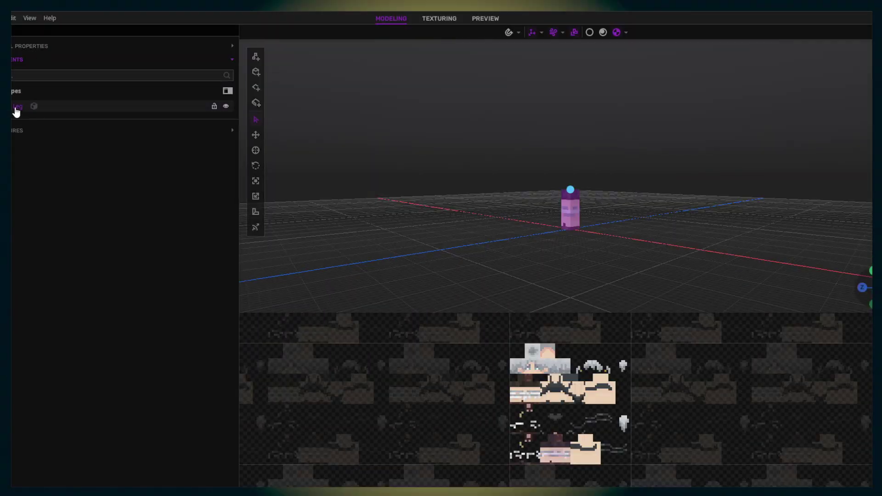
{"action": "left_click", "coordinate": [782, 105]}
{"action": "left_click", "coordinate": [781, 92]}
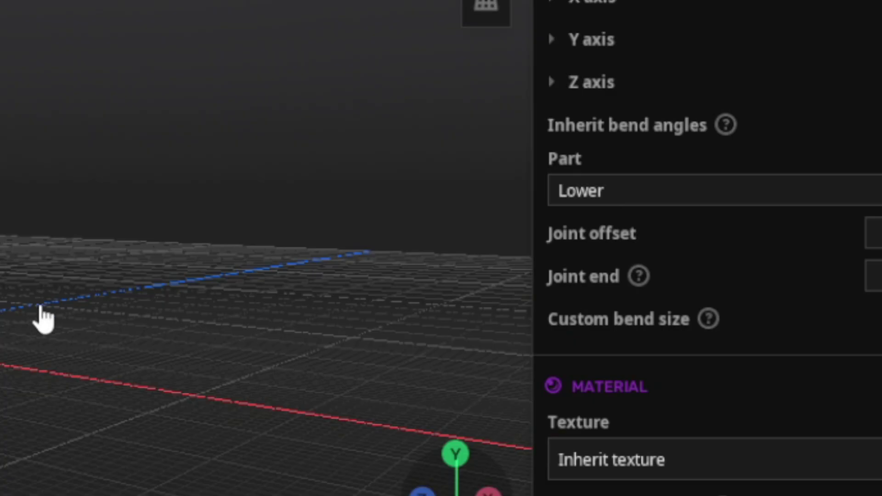
- Place the Leg part's bend joint end at the base of the foot, using the Bend tool to check it
{"action": "left_click_drag", "start_coordinate": [42, 307], "coordinate": [235, 299]}
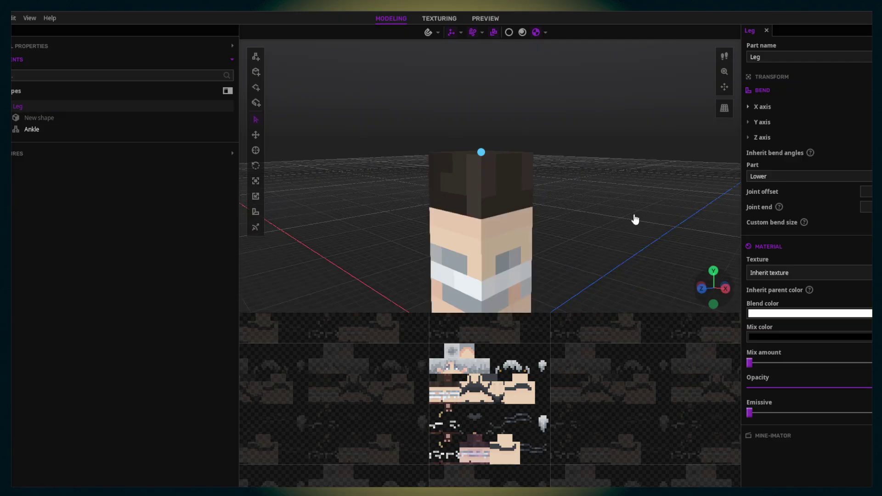
{"action": "mouse_move", "coordinate": [777, 209]}
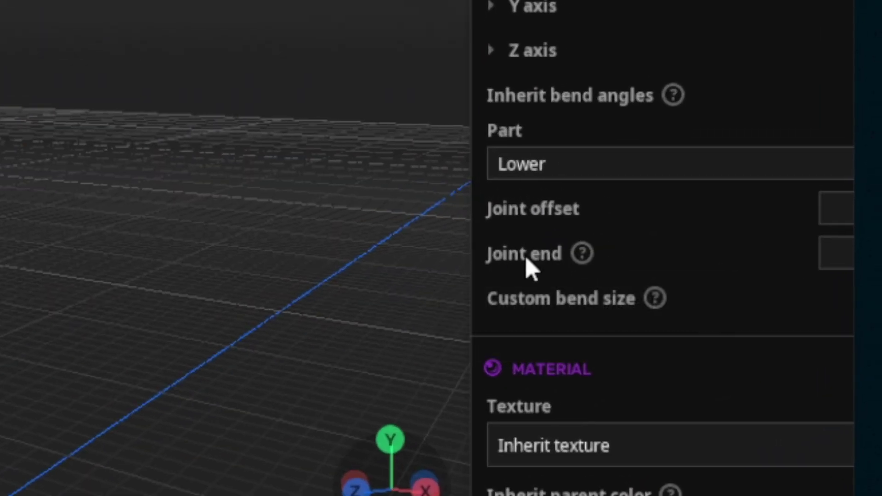
{"action": "left_click_drag", "start_coordinate": [138, 276], "coordinate": [98, 248]}
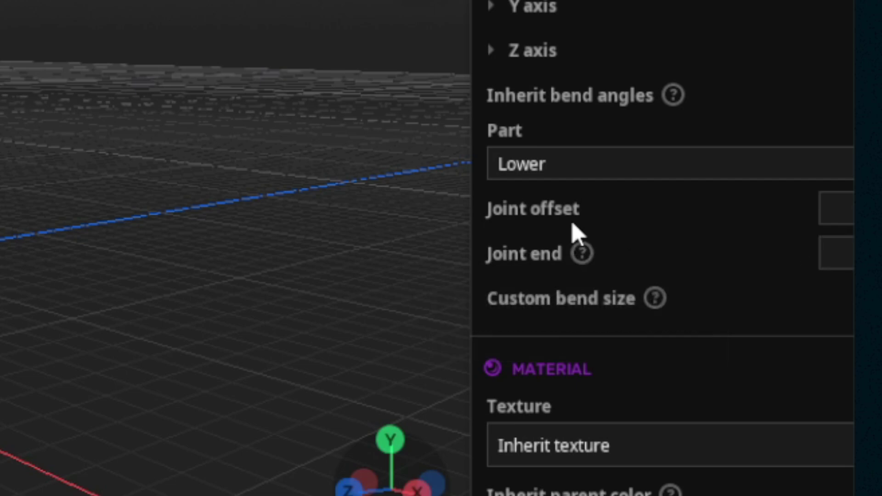
{"action": "mouse_move", "coordinate": [628, 286]}
{"action": "mouse_move", "coordinate": [576, 247]}
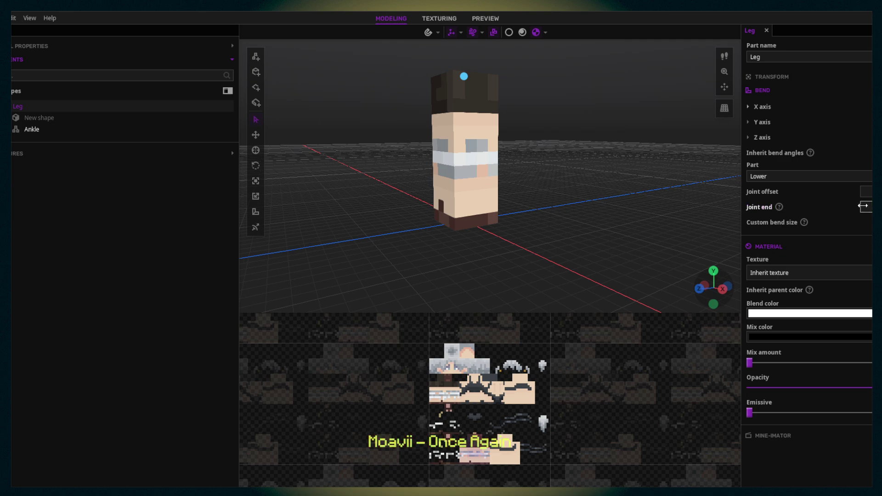
{"action": "left_click_drag", "start_coordinate": [671, 168], "coordinate": [629, 152]}
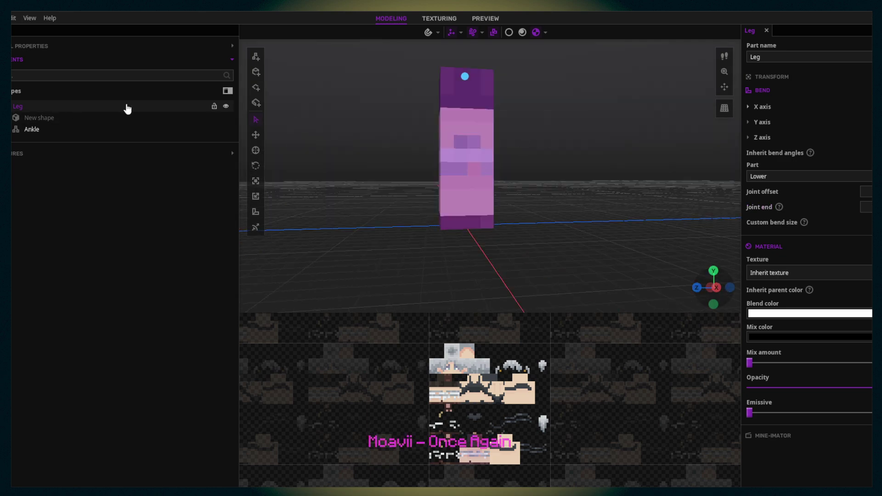
{"action": "key", "text": "b"}
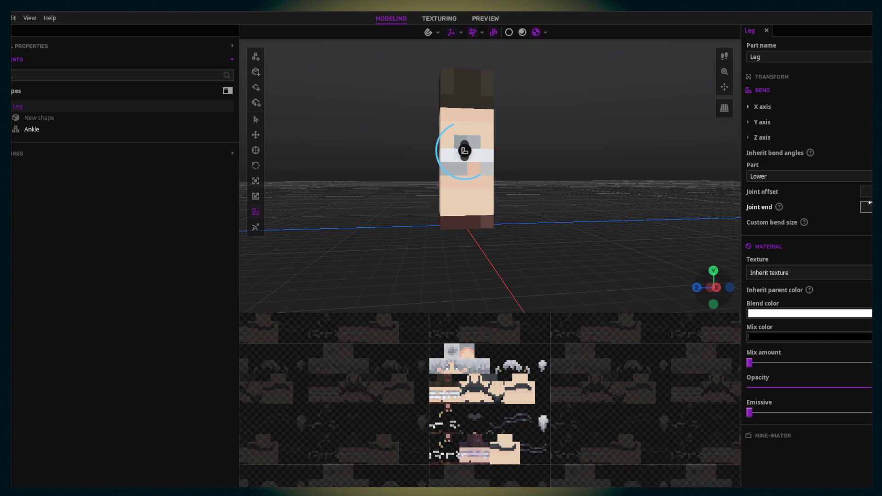
{"action": "left_click_drag", "start_coordinate": [465, 163], "coordinate": [465, 189]}
{"action": "left_click_drag", "start_coordinate": [515, 229], "coordinate": [520, 207]}
{"action": "scroll", "coordinate": [519, 229], "scroll_direction": "up", "scroll_amount": 5}
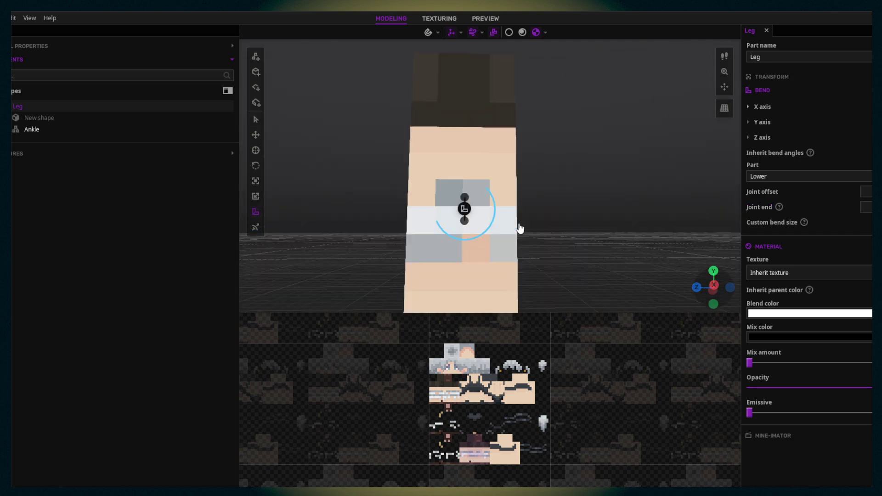
{"action": "middle_click_drag", "start_coordinate": [537, 231], "coordinate": [537, 138]}
{"action": "middle_click_drag", "start_coordinate": [520, 203], "coordinate": [556, 215]}
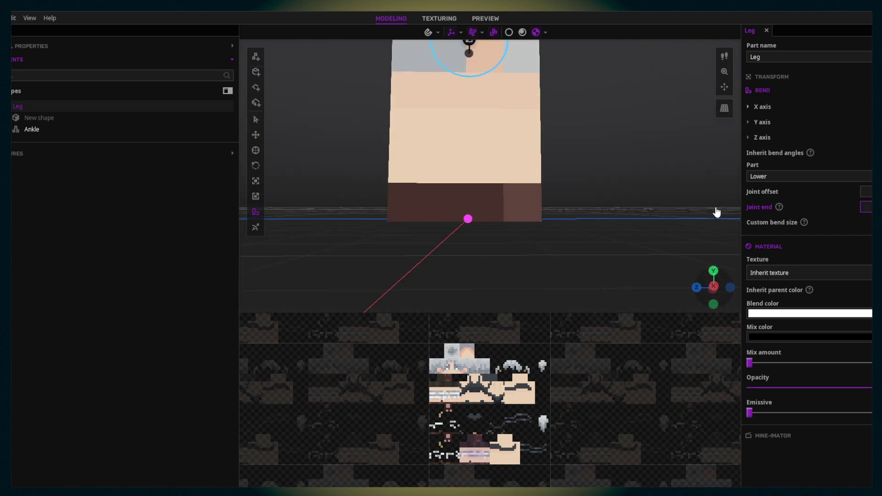
- Turn off the Ankle part's custom bend size and adjust its joint end near the sole of the foot
{"action": "left_click", "coordinate": [99, 131]}
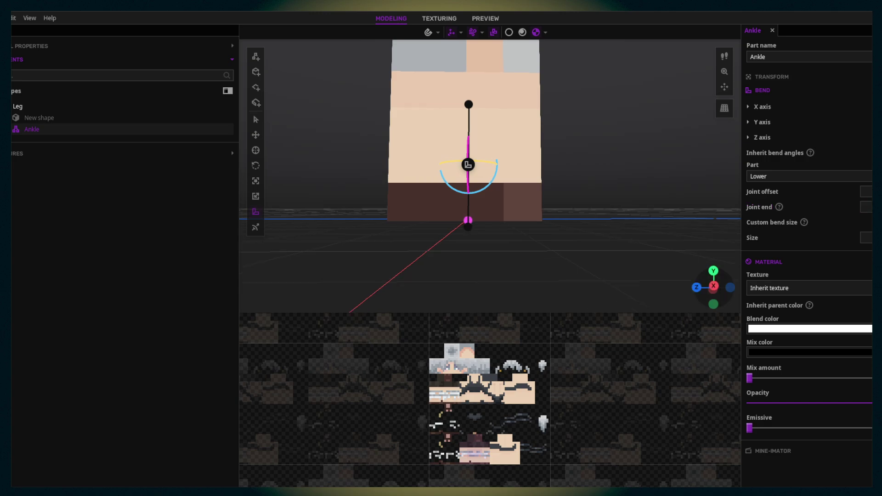
{"action": "left_click", "coordinate": [866, 223]}
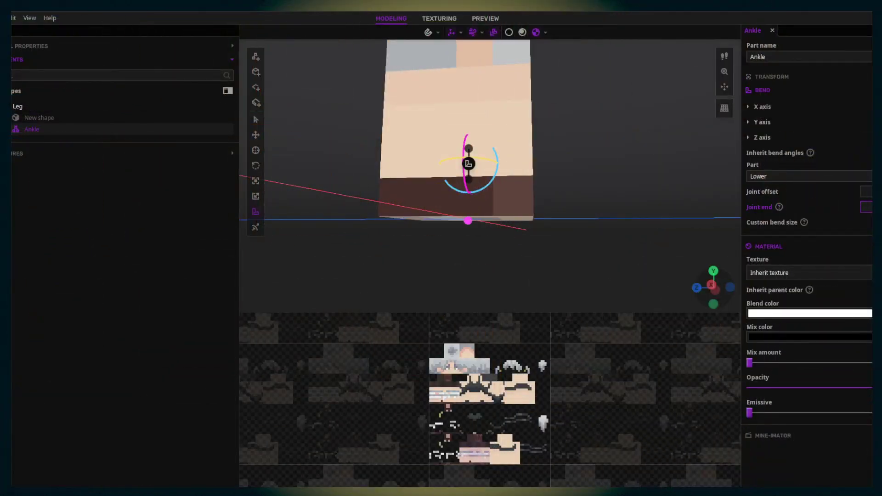
{"action": "left_click_drag", "start_coordinate": [722, 214], "coordinate": [653, 215]}
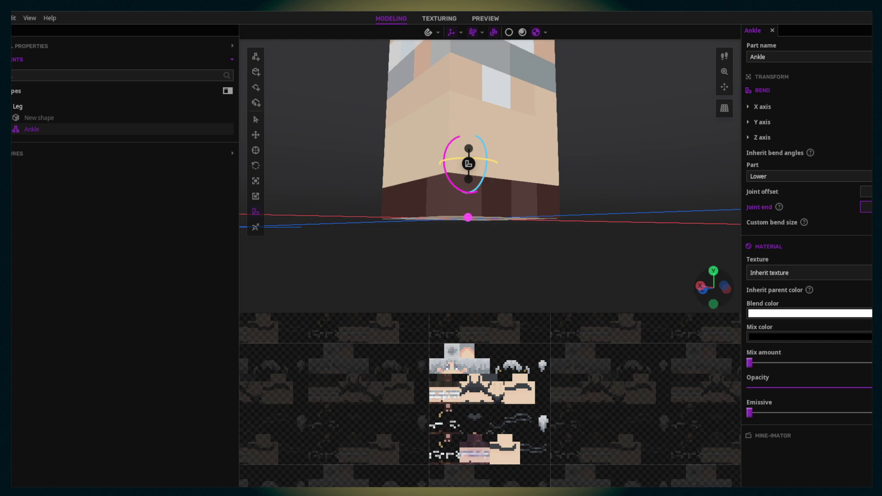
{"action": "middle_click_drag", "start_coordinate": [674, 151], "coordinate": [683, 131]}
- Save the leg model and switch back to Mine-imator with nothing selected in the scene
{"action": "key", "text": "ctrl+s"}
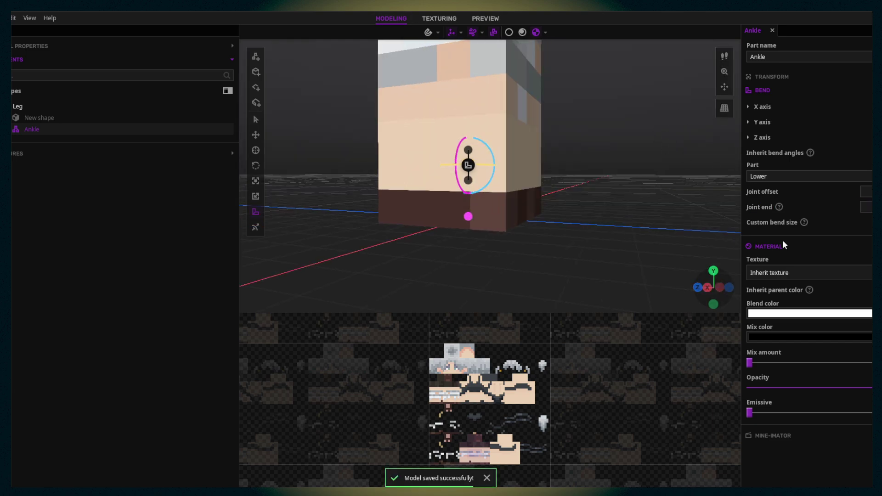
{"action": "key", "text": "ctrl+s"}
{"action": "left_click", "coordinate": [645, 160]}
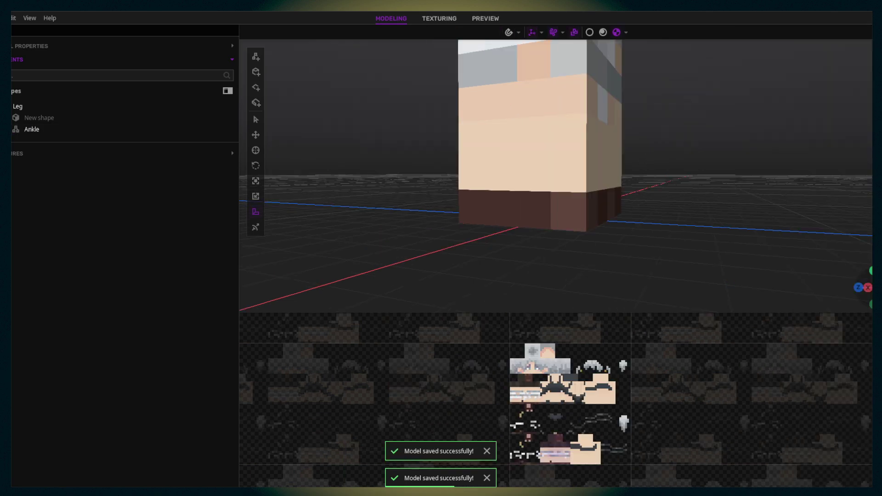
{"action": "left_click", "coordinate": [872, 18]}
{"action": "left_click", "coordinate": [387, 259]}
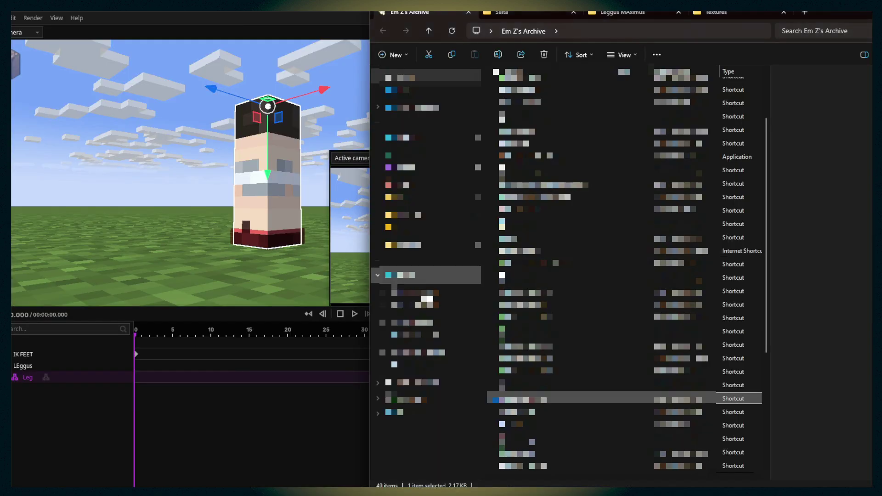
{"action": "left_click", "coordinate": [638, 12]}
{"action": "left_click", "coordinate": [341, 133]}
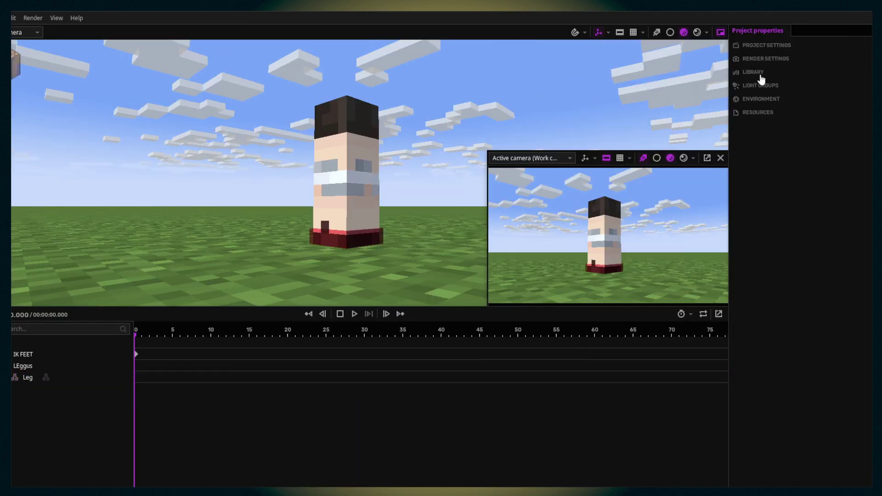
- Replace the LEggus resource with the updated Elgus Eximas.mimodel from the Leggus MAximus folder under Test Models
{"action": "left_click", "coordinate": [758, 115]}
{"action": "left_click", "coordinate": [774, 253]}
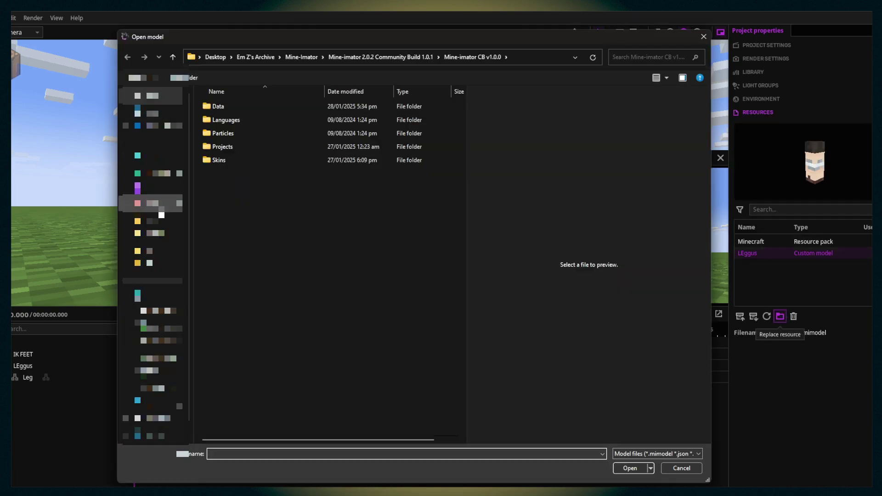
{"action": "left_click", "coordinate": [152, 250]}
{"action": "left_click", "coordinate": [173, 57]}
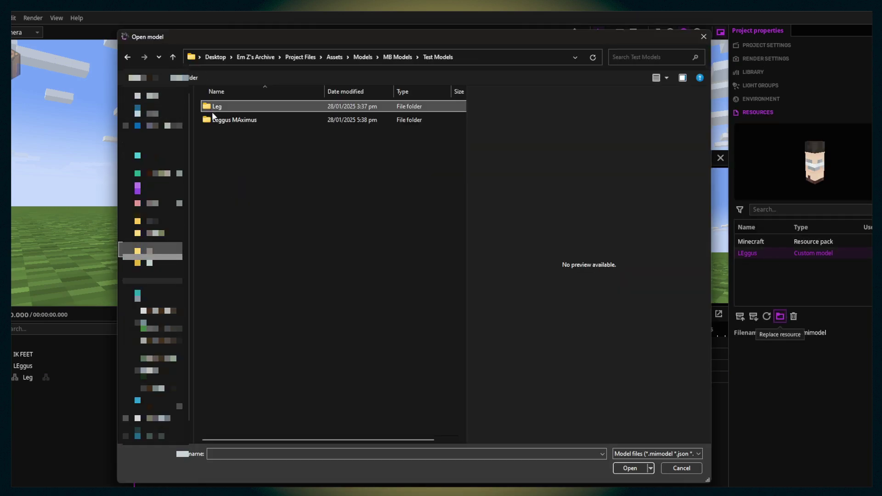
{"action": "double_click", "coordinate": [250, 118]}
{"action": "double_click", "coordinate": [252, 109]}
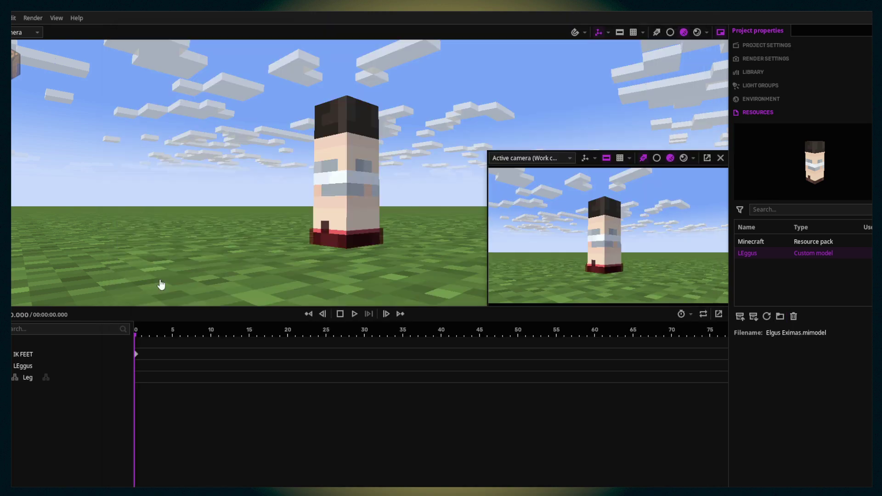
- Set the Leg part's inverse kinematics target to IK FEET
{"action": "left_click", "coordinate": [33, 365]}
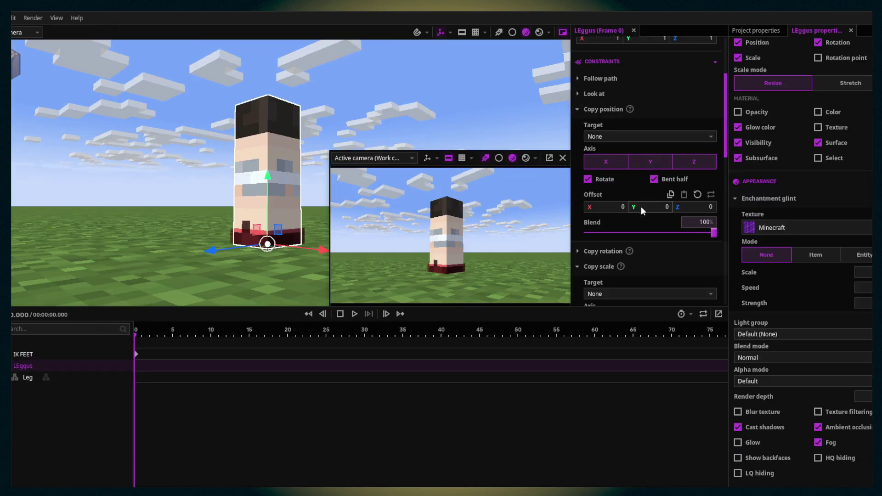
{"action": "left_click", "coordinate": [602, 110]}
{"action": "scroll", "coordinate": [599, 234], "scroll_direction": "down", "scroll_amount": 3}
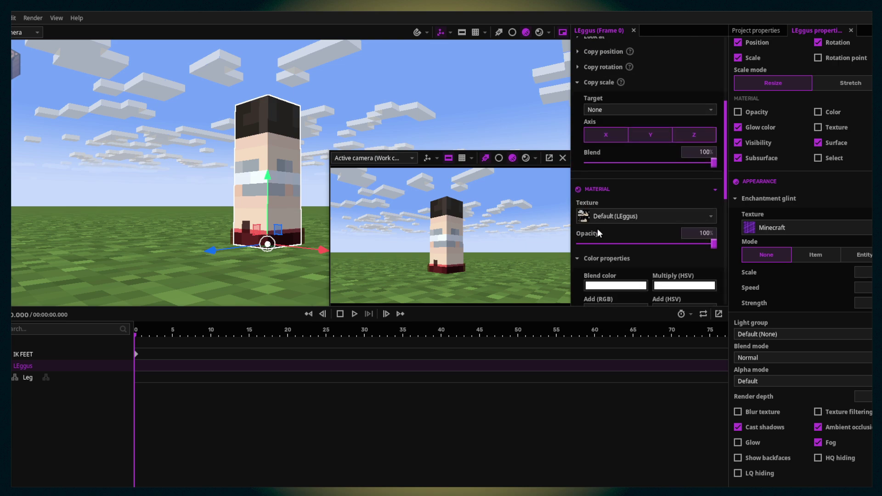
{"action": "left_click", "coordinate": [91, 379]}
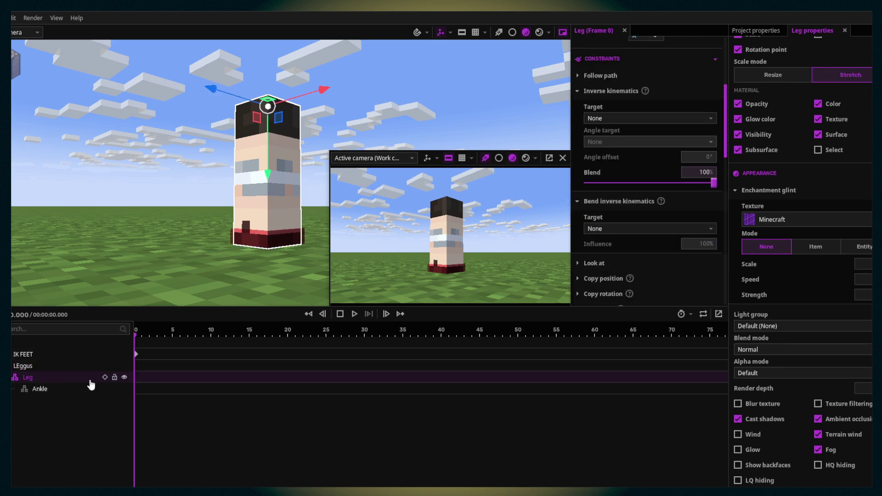
{"action": "left_click", "coordinate": [619, 119]}
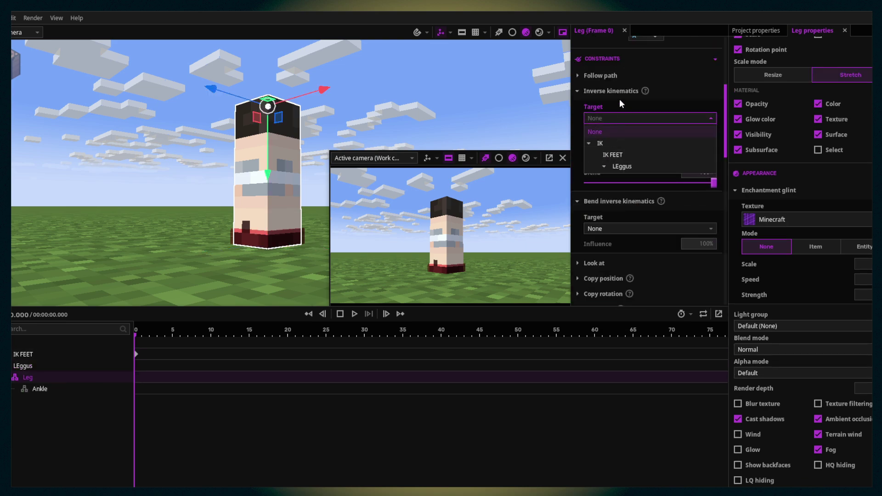
{"action": "left_click", "coordinate": [645, 90]}
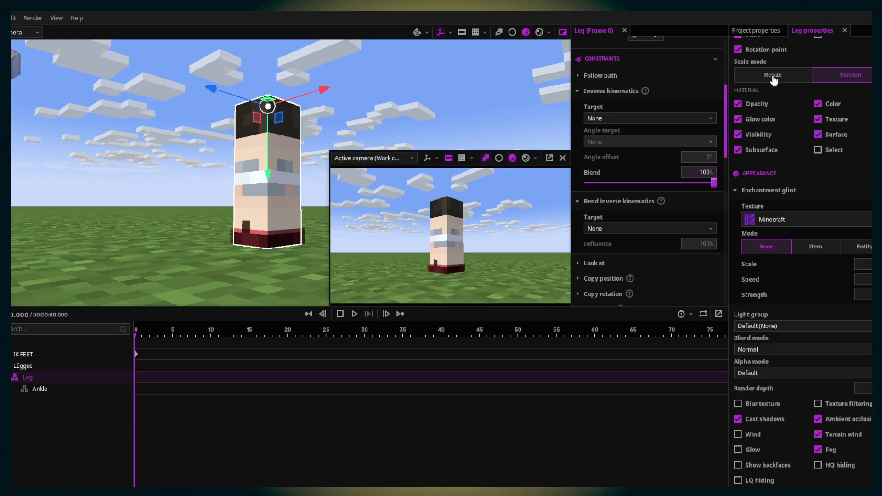
{"action": "left_click", "coordinate": [308, 255]}
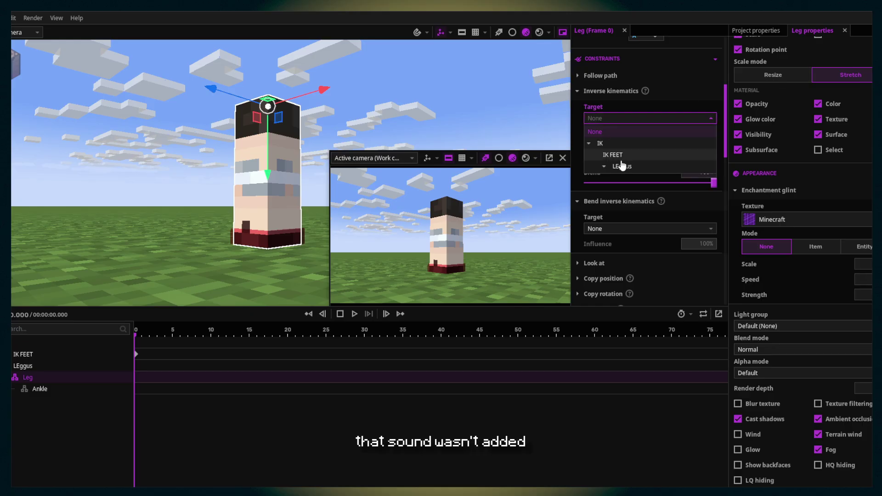
{"action": "left_click", "coordinate": [615, 155]}
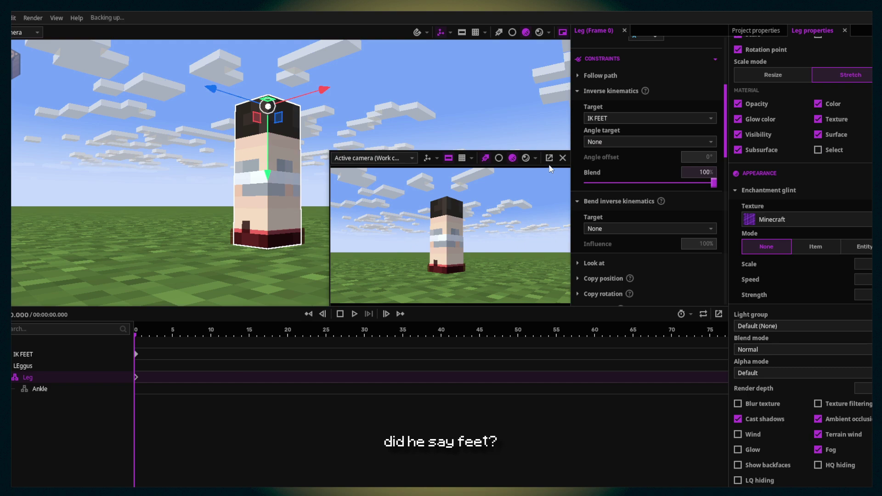
- Duplicate the IK FEET cube, place the copy directly below it in the timeline list and name it IK ANGL:E
{"action": "left_click", "coordinate": [24, 357]}
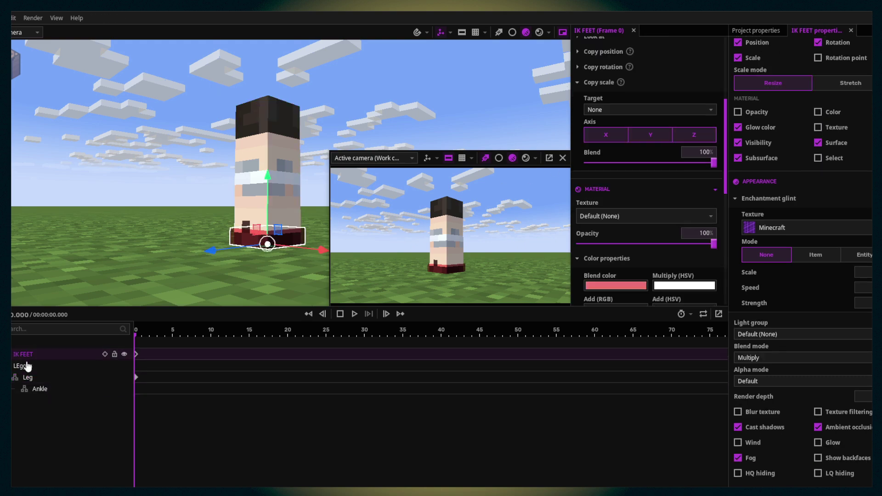
{"action": "key", "text": "ctrl+d"}
{"action": "left_click_drag", "start_coordinate": [17, 403], "coordinate": [39, 363]}
{"action": "double_click", "coordinate": [26, 366]}
{"action": "type", "text": "IK"}
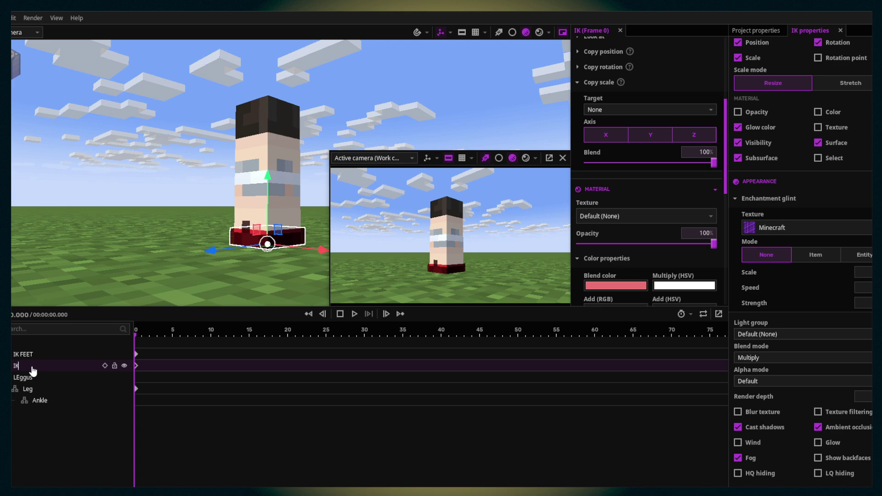
{"action": "type", "text": " ANGL:E"}
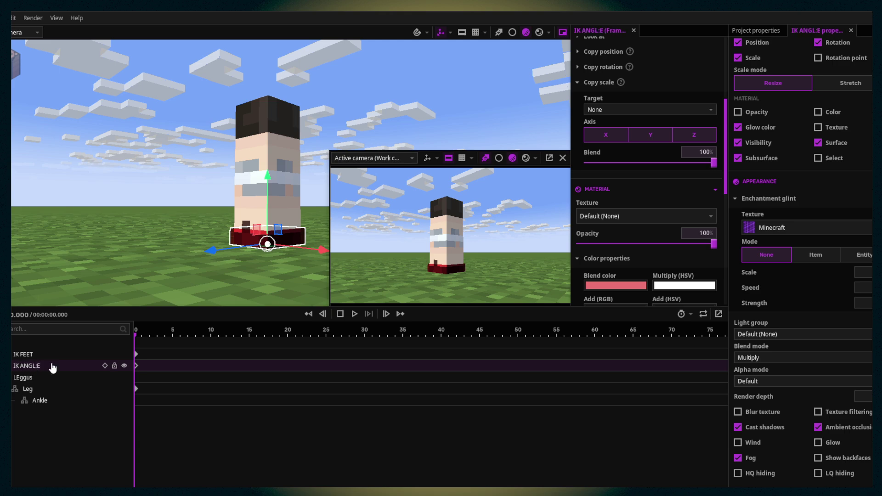
- Colour-tag the IK FEET and IK ANGL:E timelines orange and the Leg timeline yellow
{"action": "left_click", "coordinate": [33, 388]}
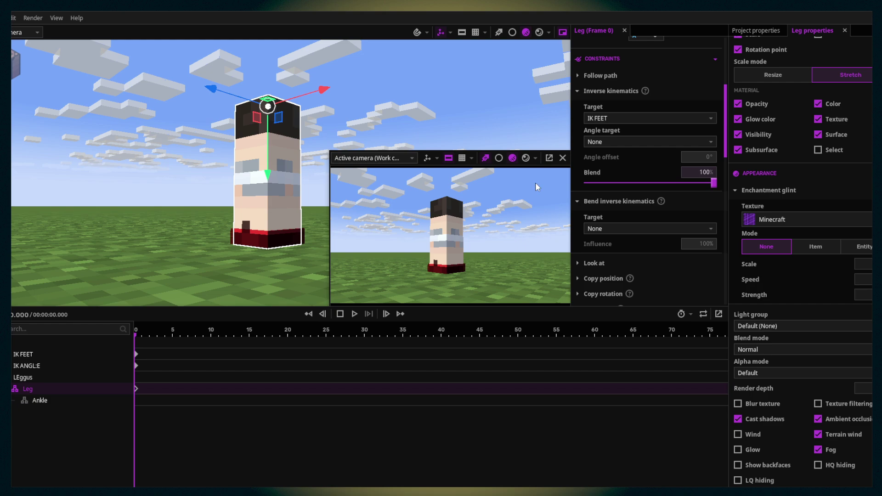
{"action": "left_click", "coordinate": [28, 354]}
{"action": "left_click", "coordinate": [29, 366], "text": "shift"}
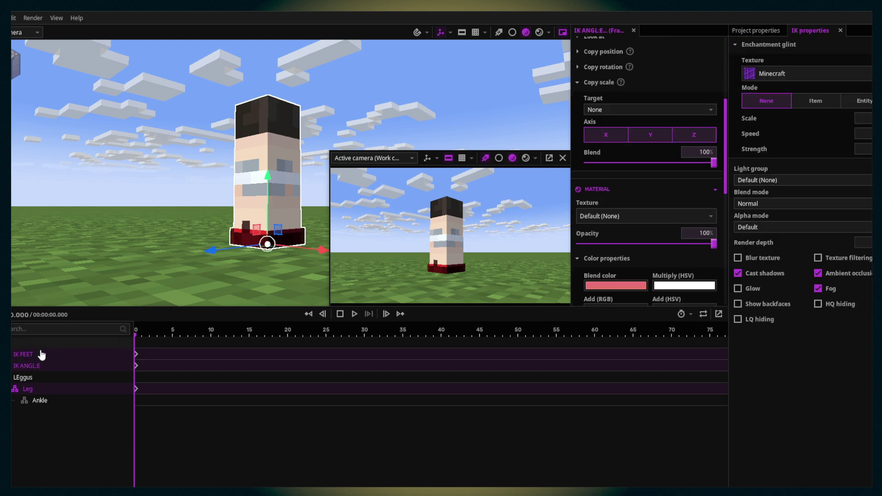
{"action": "right_click", "coordinate": [42, 355]}
{"action": "left_click", "coordinate": [120, 391]}
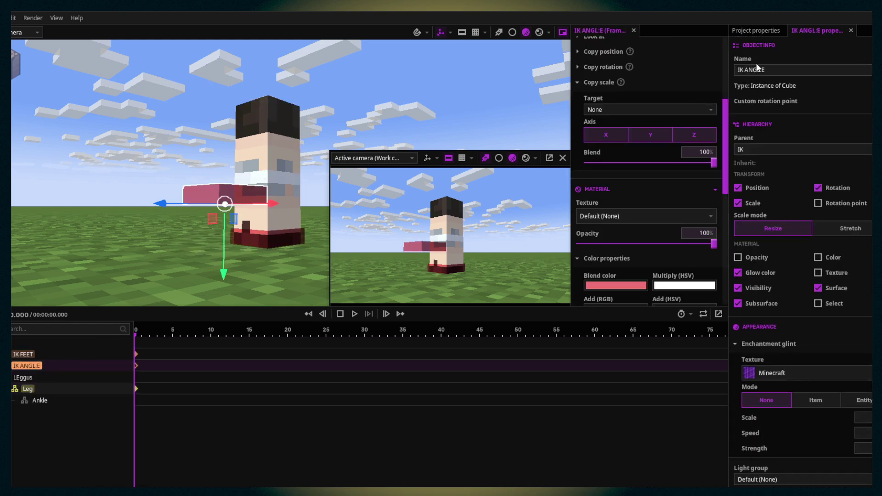
- Rename the IK ANGL:E cube to IK ANGLE
{"action": "left_click", "coordinate": [772, 70]}
{"action": "key", "text": "BackSpace"}
{"action": "key", "text": "BackSpace"}
{"action": "key", "text": "BackSpace"}
{"action": "key", "text": "BackSpace"}
{"action": "type", "text": "GLE"}
- Enable IK ANGLE's custom rotation point and shrink it uniformly to about 0.058 scale as a small cube in front of the knee
{"action": "left_click_drag", "start_coordinate": [285, 257], "coordinate": [193, 252]}
{"action": "left_click", "coordinate": [864, 101]}
{"action": "scroll", "coordinate": [658, 122], "scroll_direction": "up", "scroll_amount": 4}
{"action": "left_click", "coordinate": [711, 140]}
{"action": "mouse_move", "coordinate": [267, 177]}
{"action": "left_mouse_down"}
{"action": "mouse_move", "coordinate": [231, 193]}
{"action": "mouse_move", "coordinate": [225, 140]}
{"action": "mouse_move", "coordinate": [240, 170]}
{"action": "mouse_move", "coordinate": [254, 171]}
{"action": "left_mouse_up"}
{"action": "key", "text": "g"}
{"action": "left_click", "coordinate": [276, 184]}
- Set the angle target of the Leg part's inverse kinematics to IK ANGLE
{"action": "left_click", "coordinate": [32, 391]}
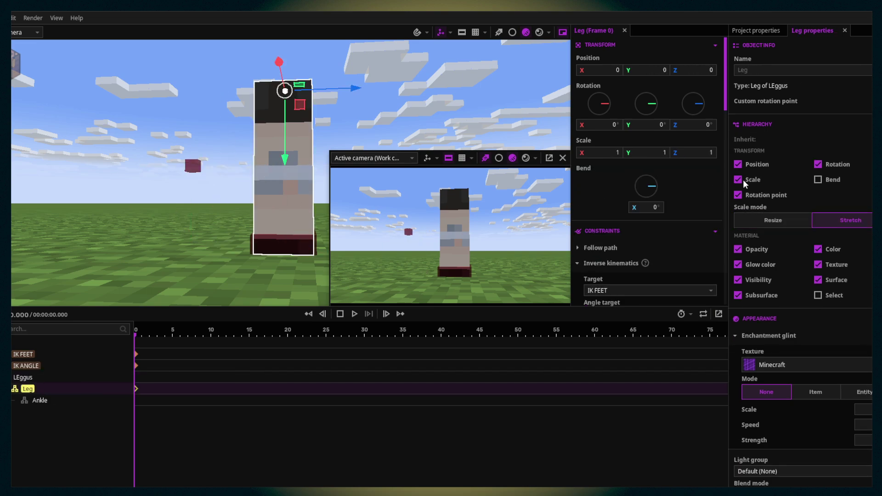
{"action": "scroll", "coordinate": [648, 202], "scroll_direction": "down", "scroll_amount": 5}
{"action": "left_click", "coordinate": [648, 200]}
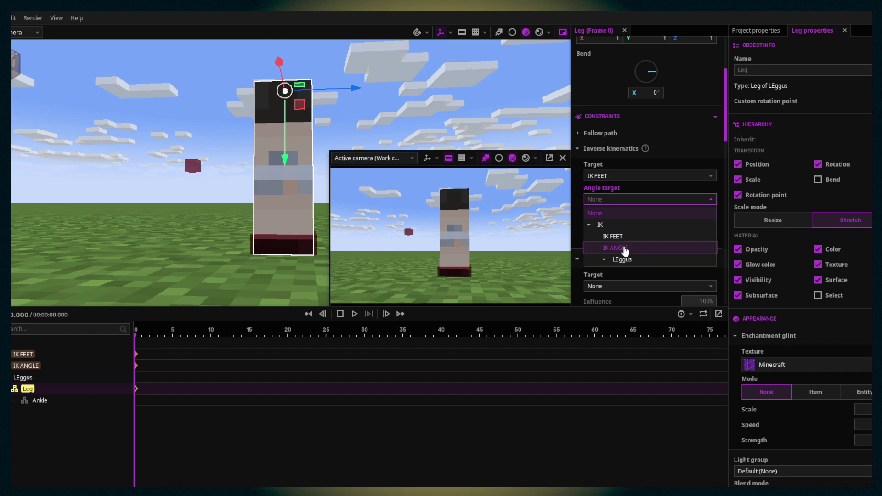
{"action": "left_click", "coordinate": [616, 248]}
- Look over the IK ANGLE cube beside the leg and close the secondary camera view
{"action": "double_click", "coordinate": [21, 366]}
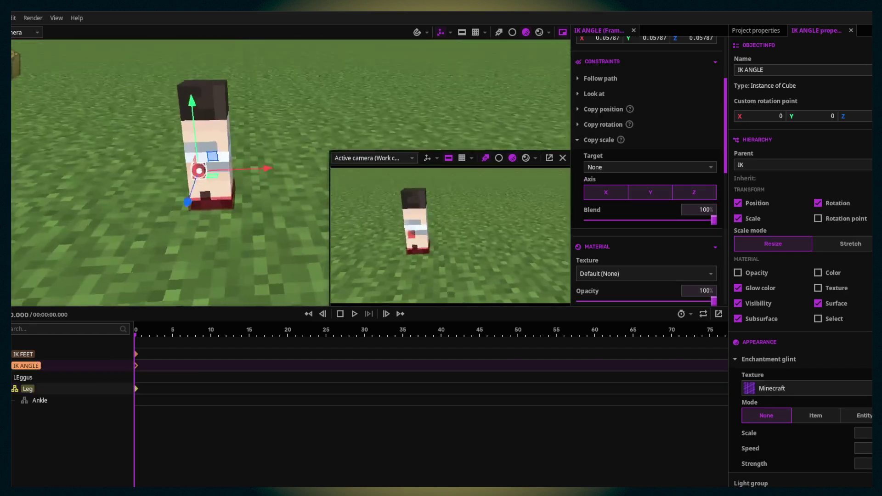
{"action": "left_click", "coordinate": [512, 32]}
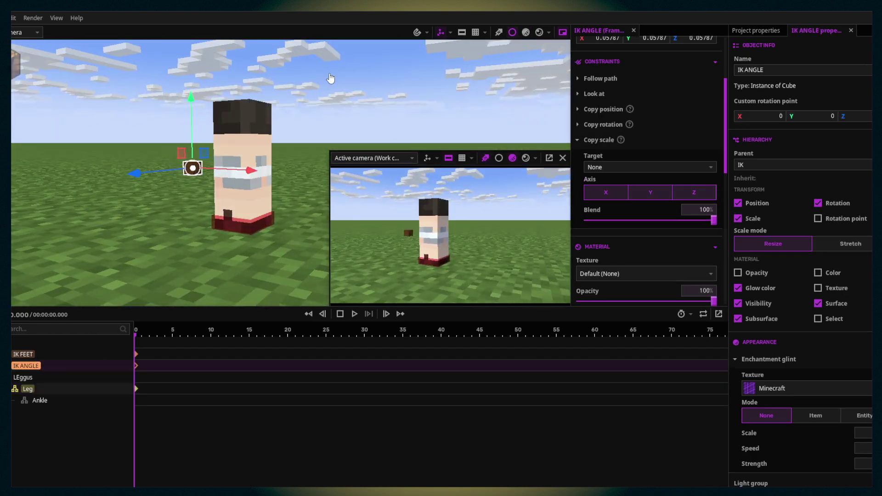
{"action": "scroll", "coordinate": [327, 85], "scroll_direction": "up", "scroll_amount": 1}
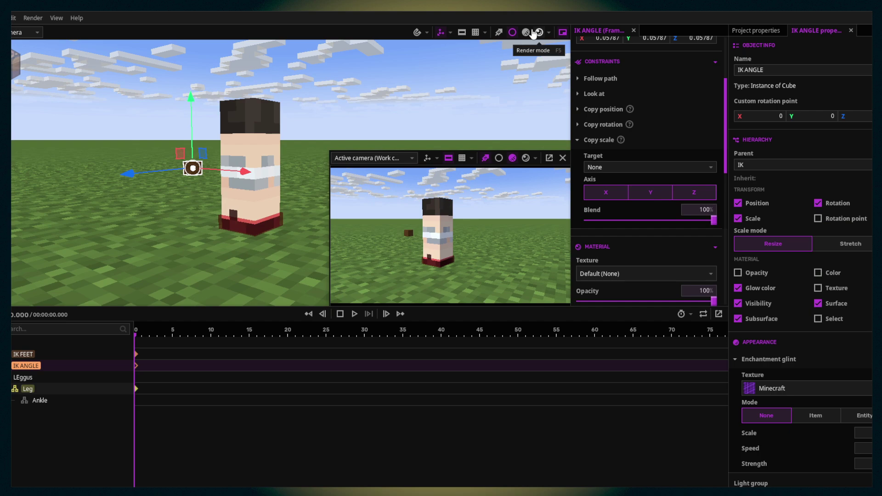
{"action": "left_click", "coordinate": [526, 32]}
{"action": "left_click", "coordinate": [563, 158]}
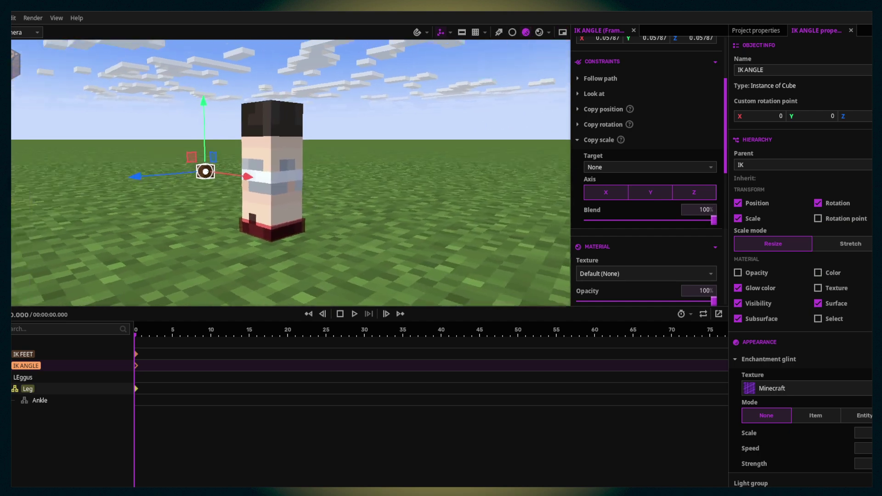
- Inspect the IK FEET cube around the foot and the IK ANGLE cube in front of the knee
{"action": "left_click", "coordinate": [24, 355]}
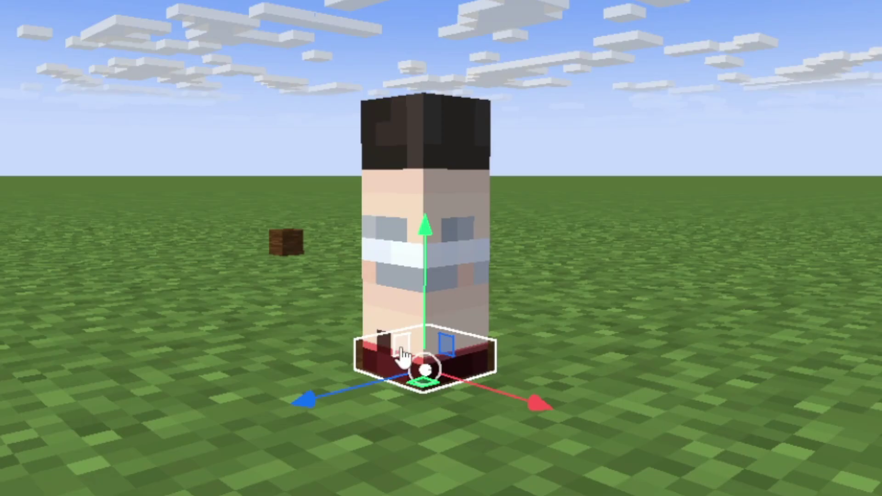
{"action": "left_click_drag", "start_coordinate": [282, 235], "coordinate": [280, 216]}
{"action": "left_click_drag", "start_coordinate": [415, 322], "coordinate": [409, 371]}
{"action": "left_click", "coordinate": [282, 249]}
{"action": "mouse_move", "coordinate": [316, 252]}
{"action": "left_mouse_down"}
{"action": "mouse_move", "coordinate": [251, 234]}
{"action": "mouse_move", "coordinate": [304, 245]}
{"action": "left_mouse_up"}
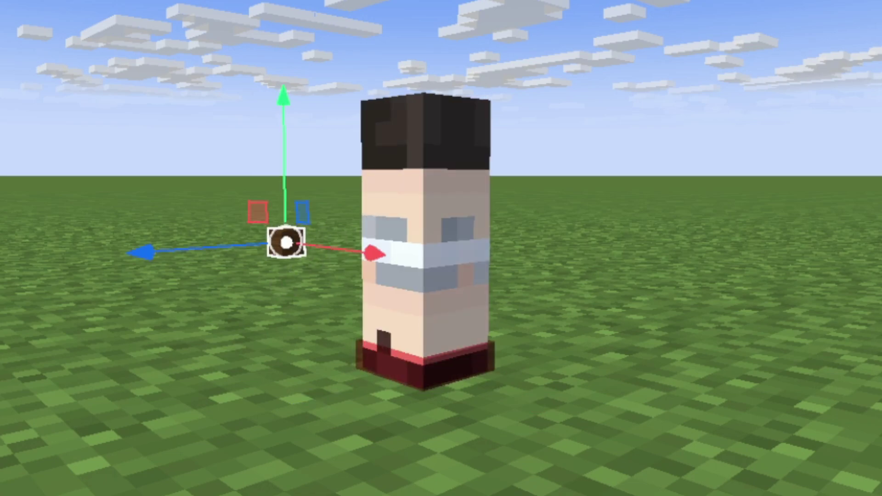
- Set the Ankle part's bend inverse kinematics target to IK FEET
{"action": "left_click", "coordinate": [76, 389]}
{"action": "left_click", "coordinate": [77, 400]}
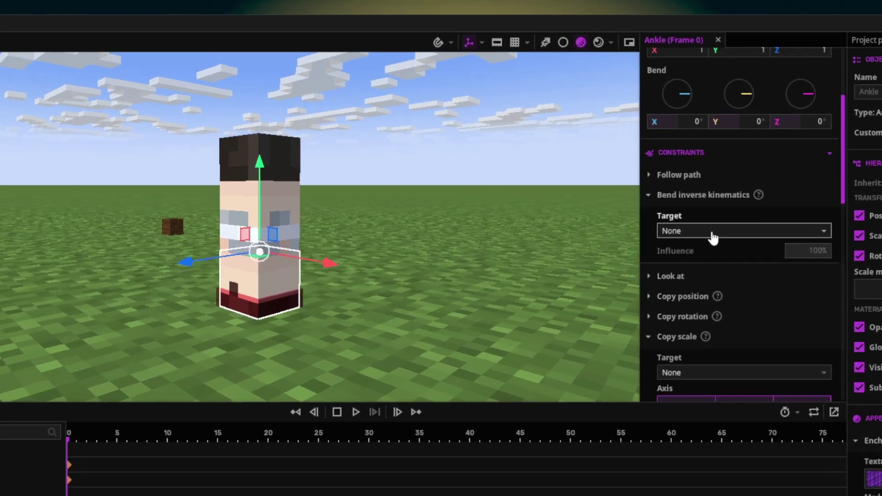
{"action": "left_click", "coordinate": [627, 176]}
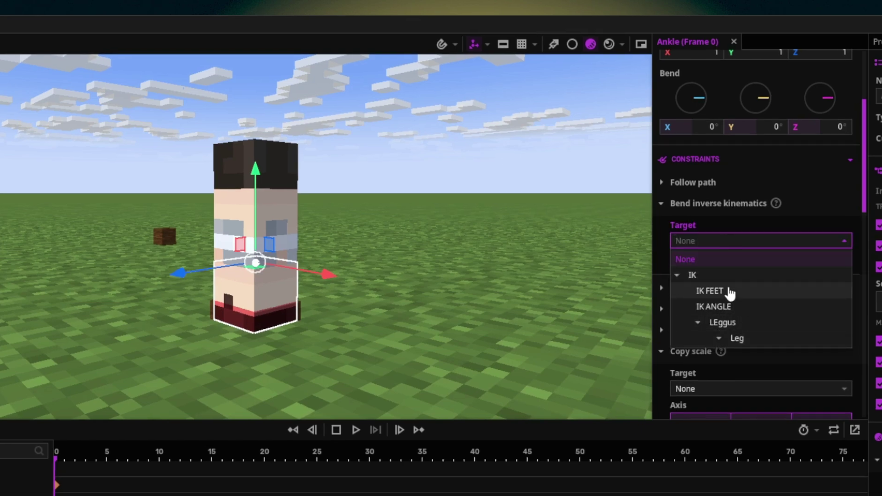
{"action": "left_click", "coordinate": [710, 291]}
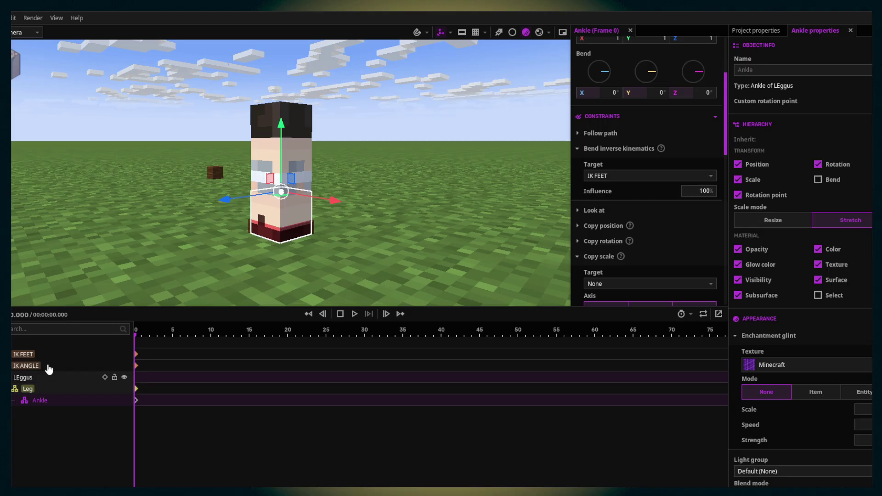
- Try moving the IK FEET controller up and sideways to test how the leg bends
{"action": "left_click", "coordinate": [24, 354]}
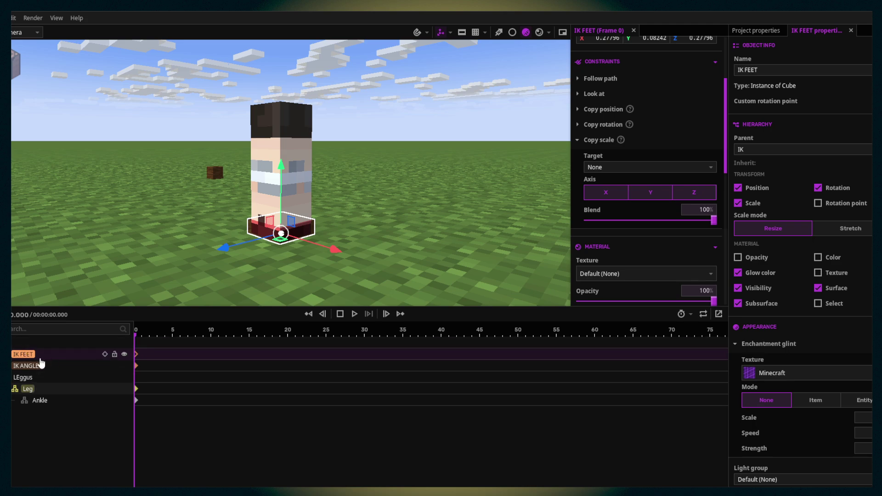
{"action": "left_click_drag", "start_coordinate": [285, 221], "coordinate": [230, 198]}
{"action": "scroll", "coordinate": [285, 220], "scroll_direction": "up", "scroll_amount": 3}
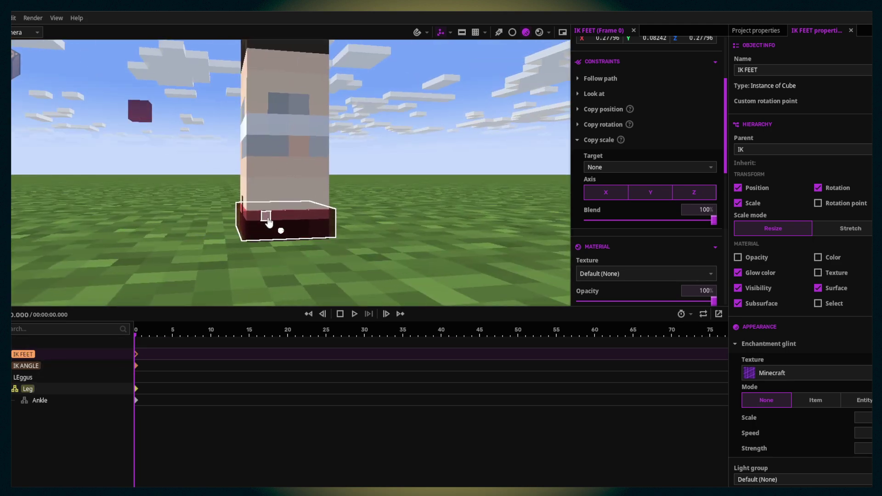
{"action": "left_click_drag", "start_coordinate": [262, 222], "coordinate": [264, 210]}
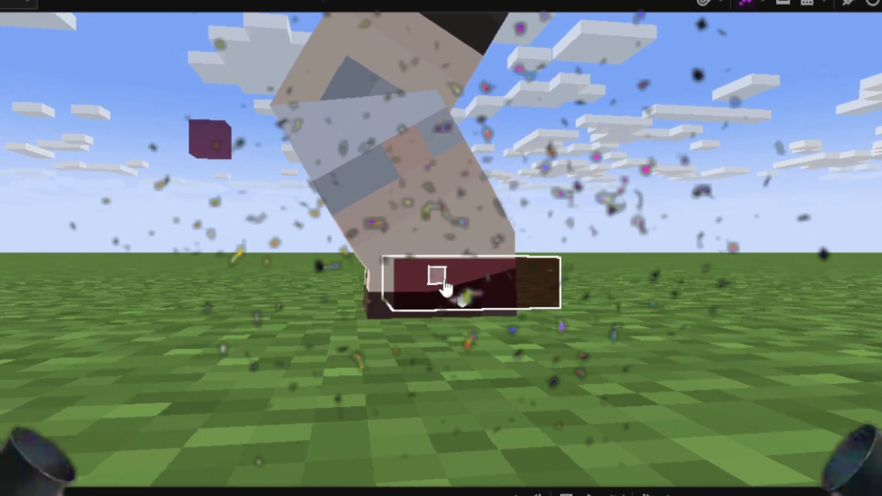
{"action": "left_click_drag", "start_coordinate": [493, 335], "coordinate": [558, 282]}
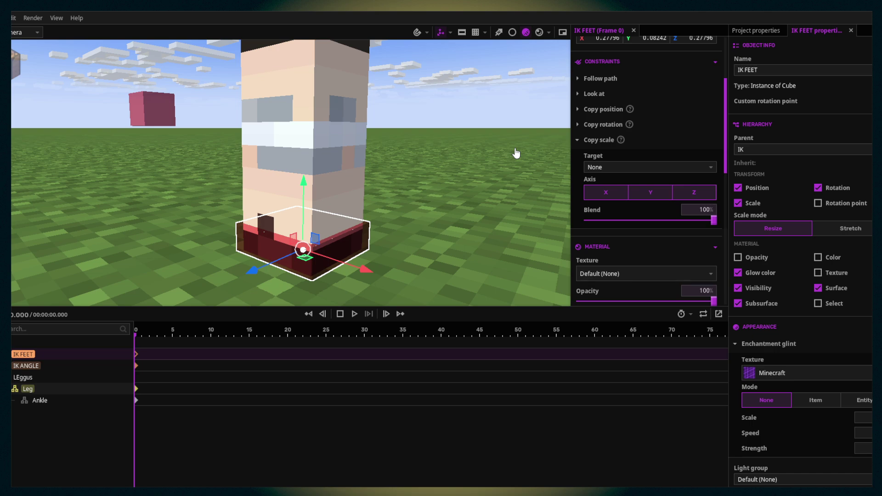
- Add a Human character of the Slim type to the scene for comparison with the leg
{"action": "left_click_drag", "start_coordinate": [517, 154], "coordinate": [547, 161]}
{"action": "left_click", "coordinate": [16, 61]}
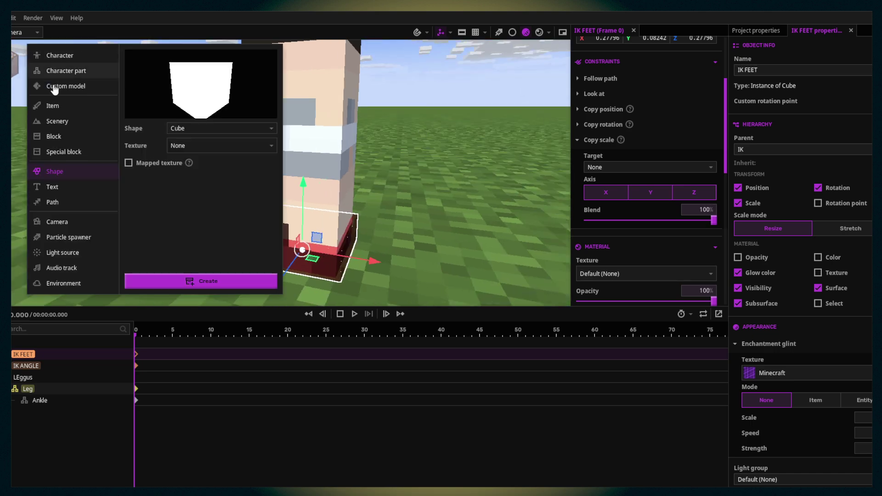
{"action": "left_click", "coordinate": [65, 60]}
{"action": "left_click", "coordinate": [186, 235]}
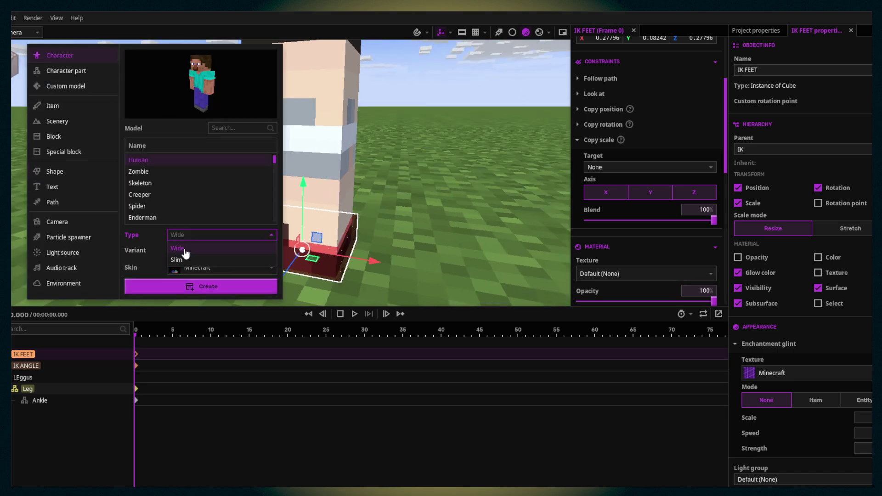
{"action": "left_click", "coordinate": [176, 259]}
{"action": "left_click", "coordinate": [184, 286]}
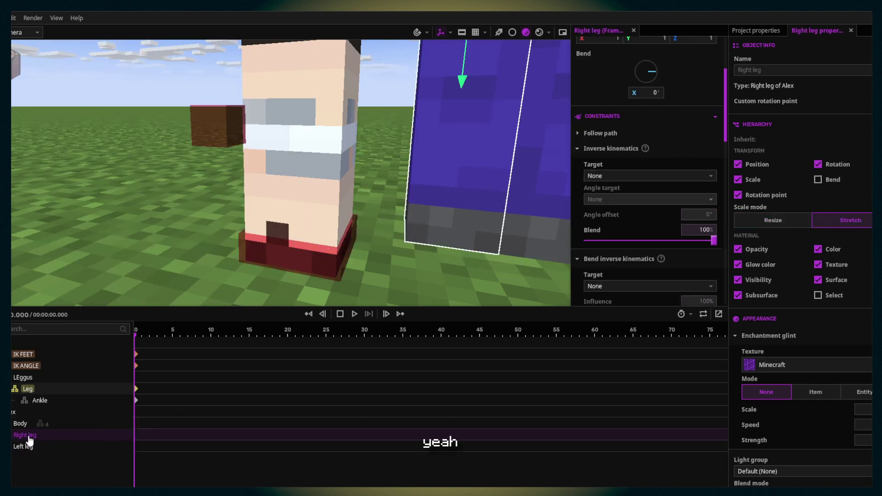
- Compare the character's right leg with the custom leg and delete the character
{"action": "left_click", "coordinate": [449, 208]}
{"action": "left_click_drag", "start_coordinate": [449, 207], "coordinate": [492, 161]}
{"action": "scroll", "coordinate": [492, 161], "scroll_direction": "down", "scroll_amount": 5}
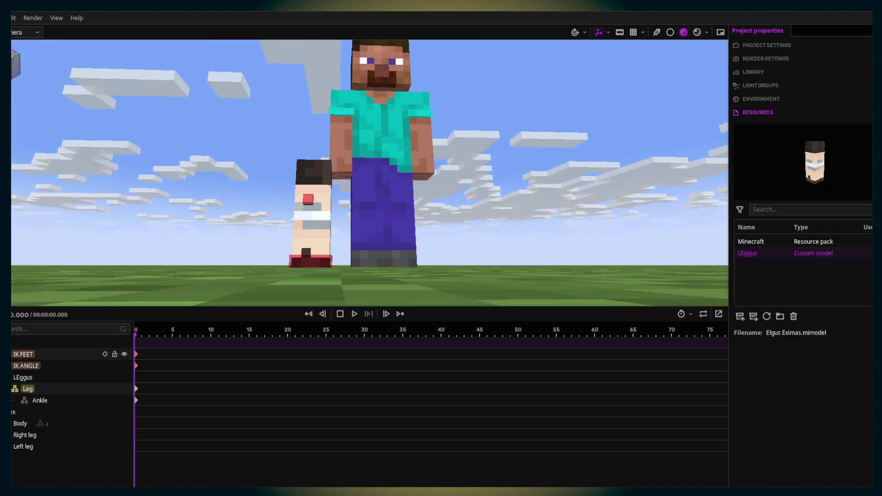
{"action": "left_click", "coordinate": [27, 412]}
{"action": "key", "text": "Delete"}
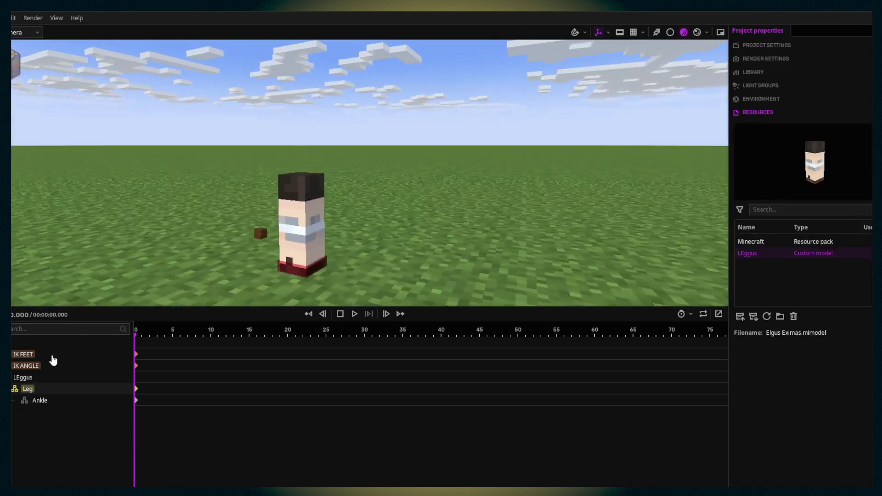
- Examine the LEggus model up close and the inverse kinematics settings of its Leg part
{"action": "left_click", "coordinate": [23, 377]}
{"action": "right_click_drag", "start_coordinate": [429, 200], "coordinate": [455, 205]}
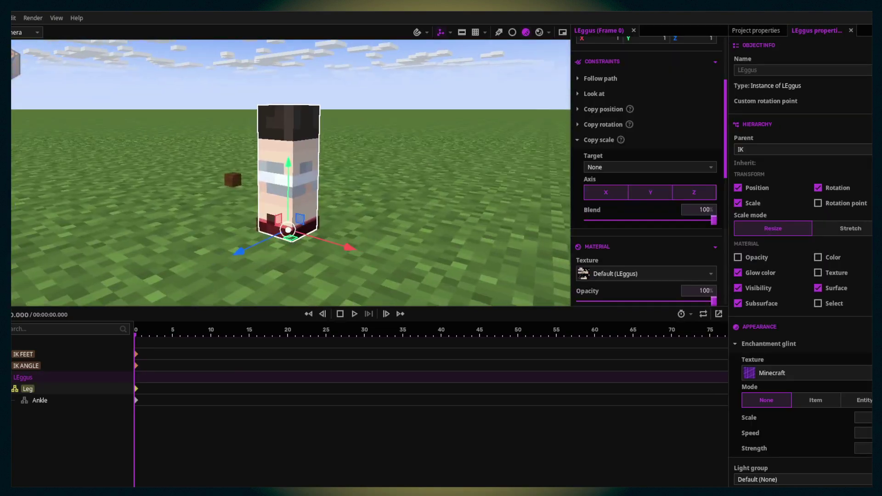
{"action": "mouse_move", "coordinate": [365, 182]}
{"action": "right_mouse_down"}
{"action": "mouse_move", "coordinate": [367, 202]}
{"action": "mouse_move", "coordinate": [366, 181]}
{"action": "right_mouse_up"}
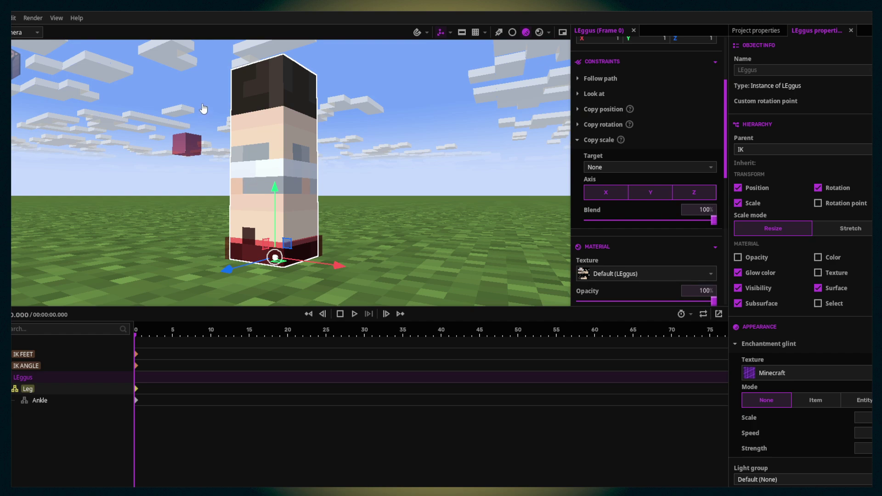
{"action": "mouse_move", "coordinate": [55, 394]}
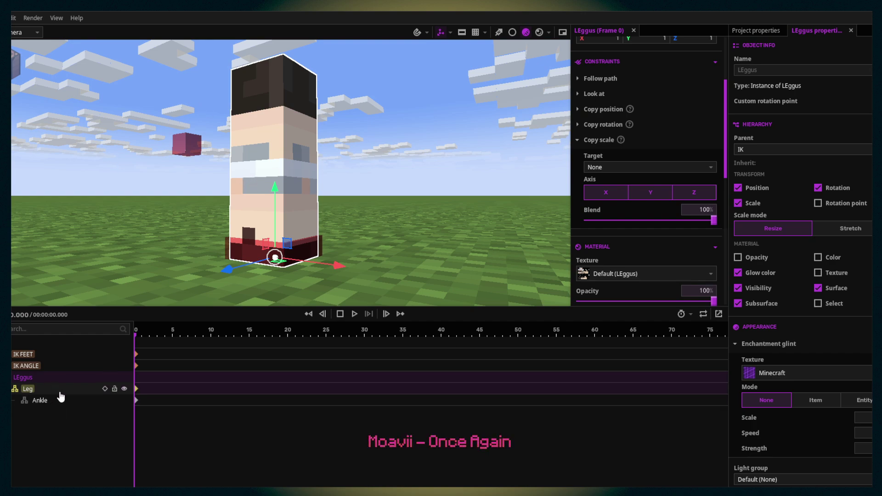
{"action": "left_click", "coordinate": [38, 363]}
{"action": "left_click", "coordinate": [38, 359]}
{"action": "left_click", "coordinate": [38, 389]}
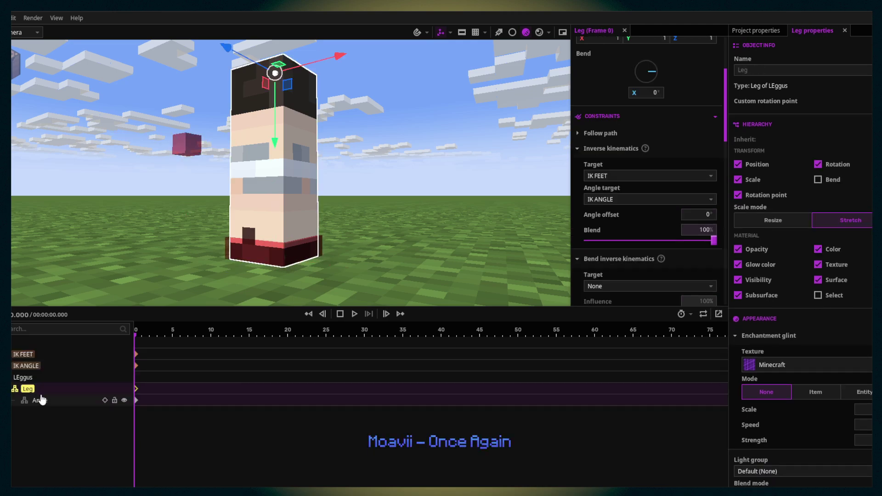
{"action": "left_click", "coordinate": [40, 380]}
{"action": "left_click", "coordinate": [44, 392]}
{"action": "left_click", "coordinate": [41, 380]}
{"action": "left_click", "coordinate": [42, 392]}
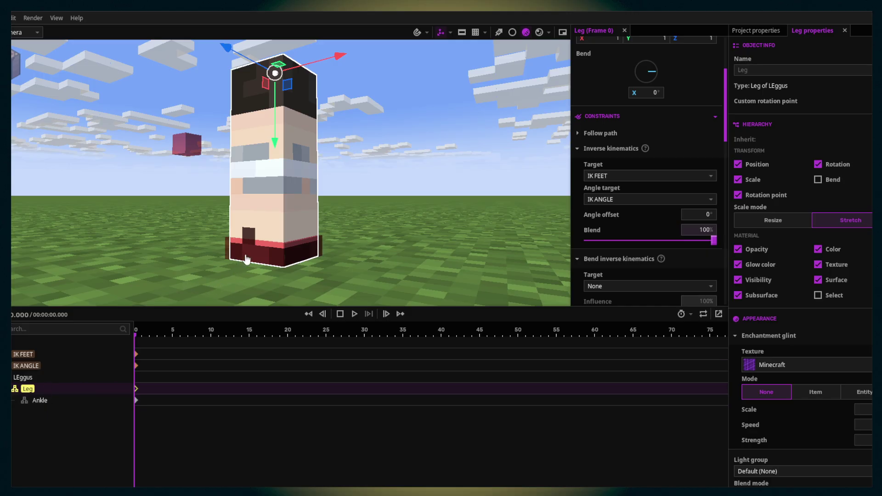
- Scale the IK FEET cube up slightly, to about 0.287 in X and Z and 0.085 in Y
{"action": "left_click", "coordinate": [247, 260]}
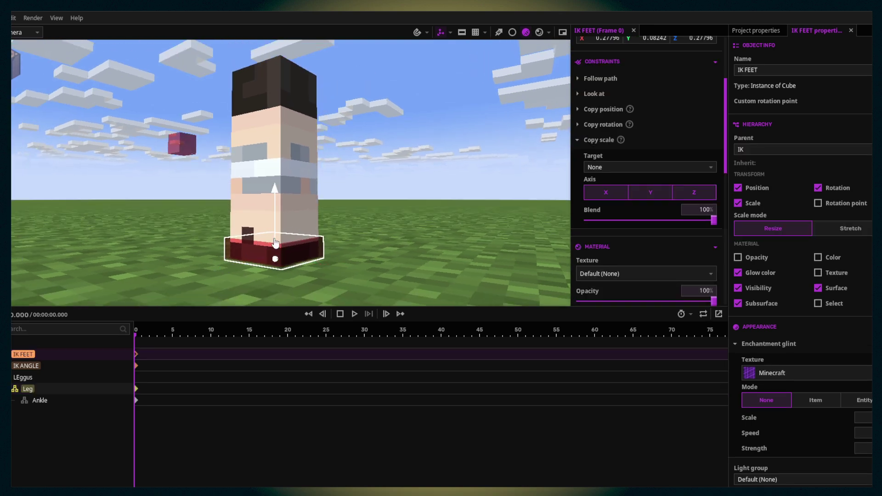
{"action": "scroll", "coordinate": [840, 360], "scroll_direction": "down", "scroll_amount": 3}
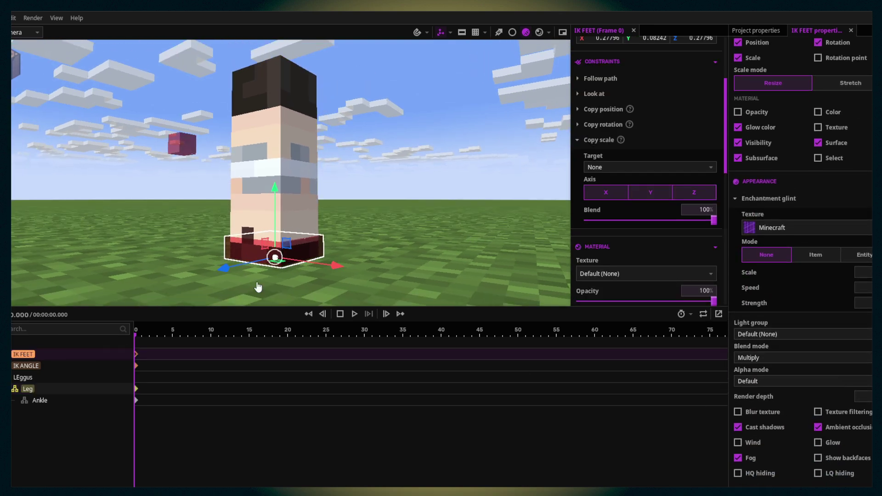
{"action": "left_click_drag", "start_coordinate": [275, 257], "coordinate": [314, 274]}
- Enable HQ hiding for both IK FEET and IK ANGLE and show the active camera in a rendered secondary view
{"action": "left_click", "coordinate": [179, 151]}
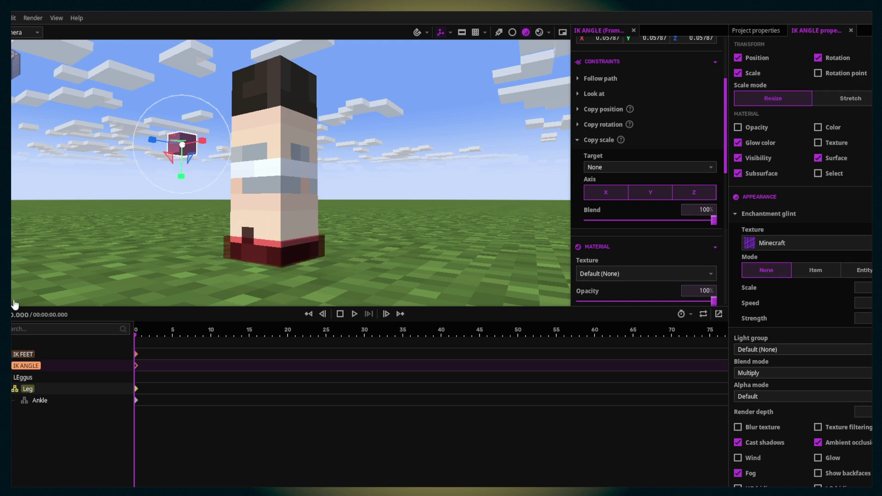
{"action": "left_click", "coordinate": [35, 355]}
{"action": "left_click", "coordinate": [36, 366], "text": "shift"}
{"action": "left_click", "coordinate": [112, 273]}
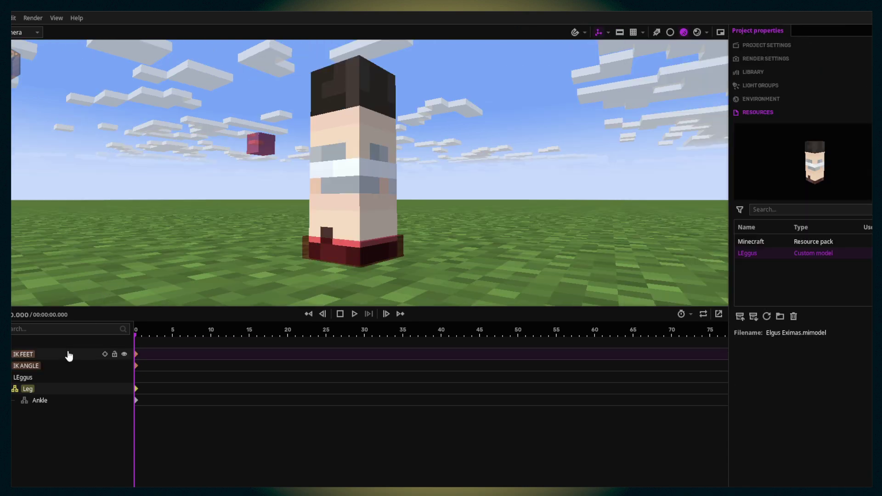
{"action": "left_click", "coordinate": [69, 355]}
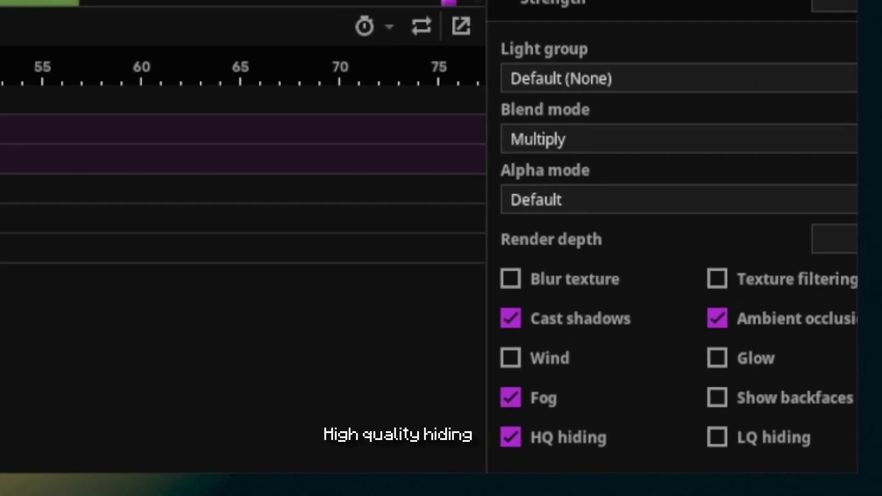
{"action": "left_click", "coordinate": [562, 32]}
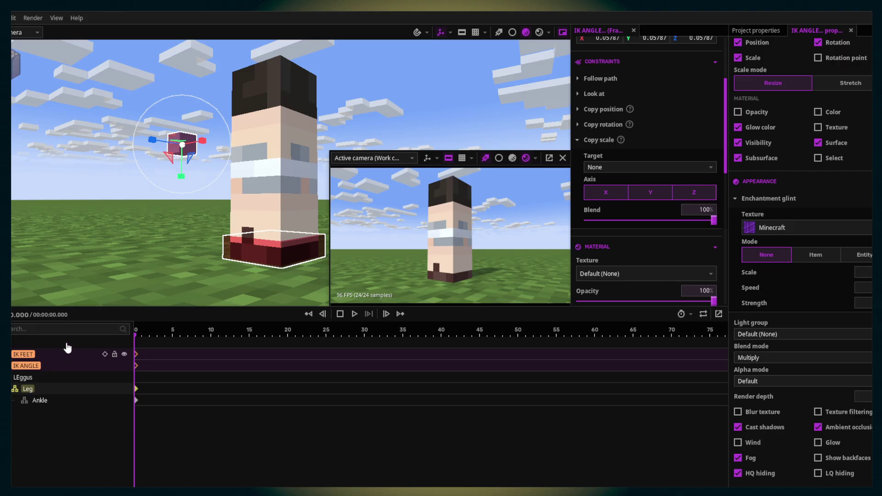
- Test-move IK FEET while watching the rendered camera view, and undo the move
{"action": "left_click", "coordinate": [67, 353]}
{"action": "left_click", "coordinate": [68, 365]}
{"action": "left_click", "coordinate": [68, 356]}
{"action": "right_click_drag", "start_coordinate": [221, 110], "coordinate": [261, 202]}
{"action": "key", "text": "g"}
{"action": "left_click_drag", "start_coordinate": [249, 236], "coordinate": [246, 210]}
{"action": "key", "text": "ctrl+z"}
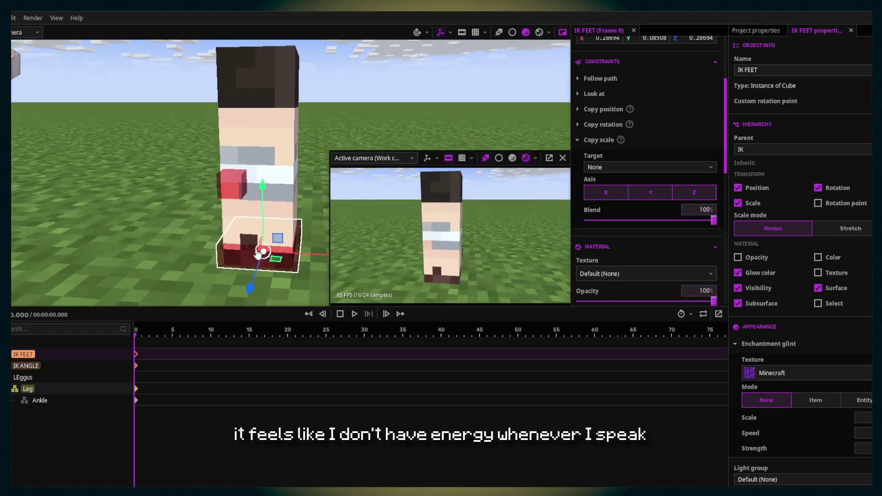
- Try LQ hiding on the IK FEET cube, comparing the viewport with the camera view, and switch it back off
{"action": "left_click_drag", "start_coordinate": [265, 252], "coordinate": [193, 153]}
{"action": "key", "text": "ctrl+z"}
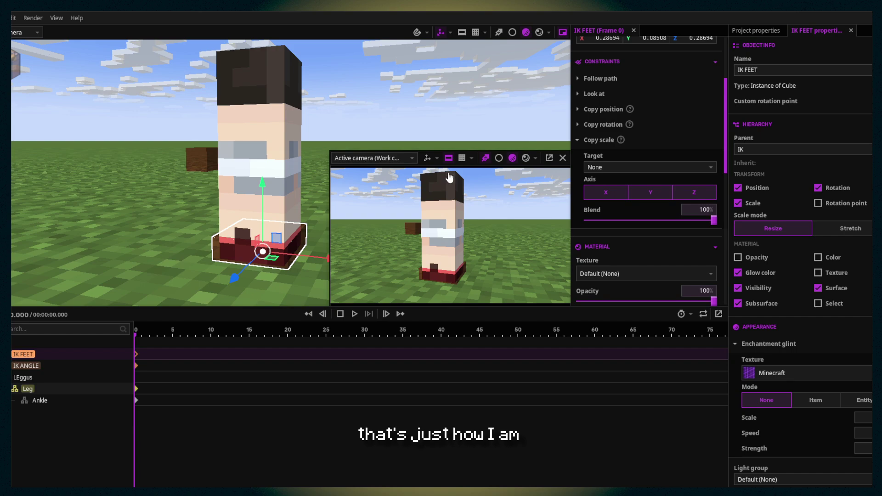
{"action": "scroll", "coordinate": [820, 422], "scroll_direction": "down", "scroll_amount": 5}
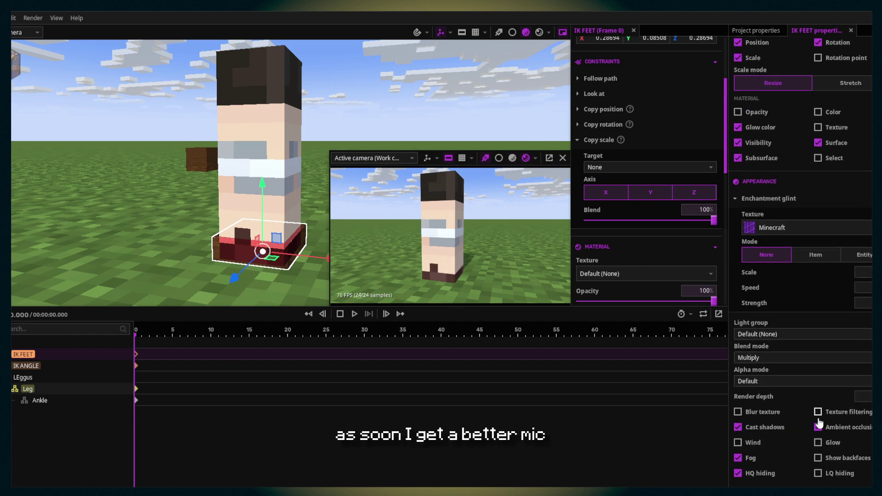
{"action": "left_click", "coordinate": [818, 474]}
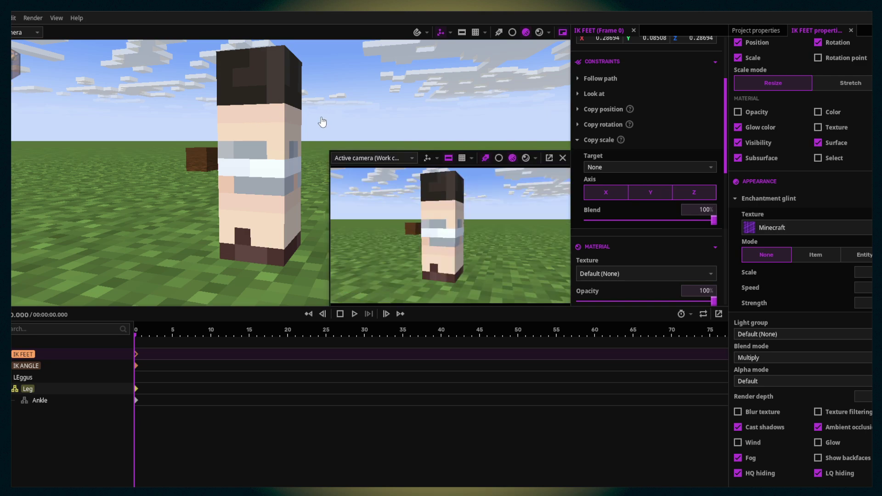
{"action": "left_click", "coordinate": [818, 473]}
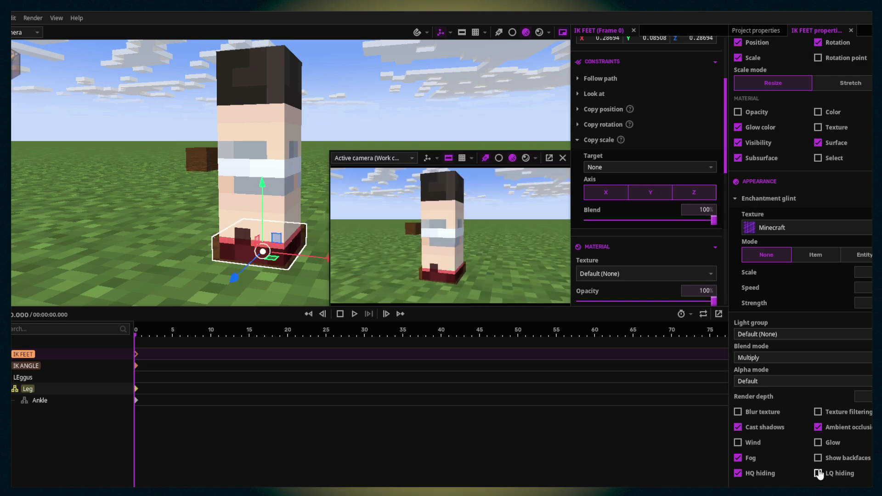
{"action": "left_click_drag", "start_coordinate": [278, 240], "coordinate": [312, 122]}
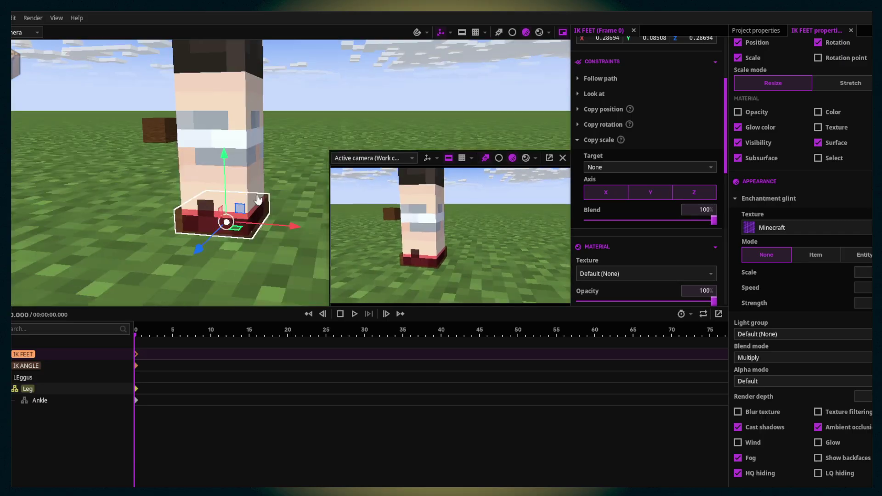
{"action": "left_click_drag", "start_coordinate": [239, 212], "coordinate": [234, 183]}
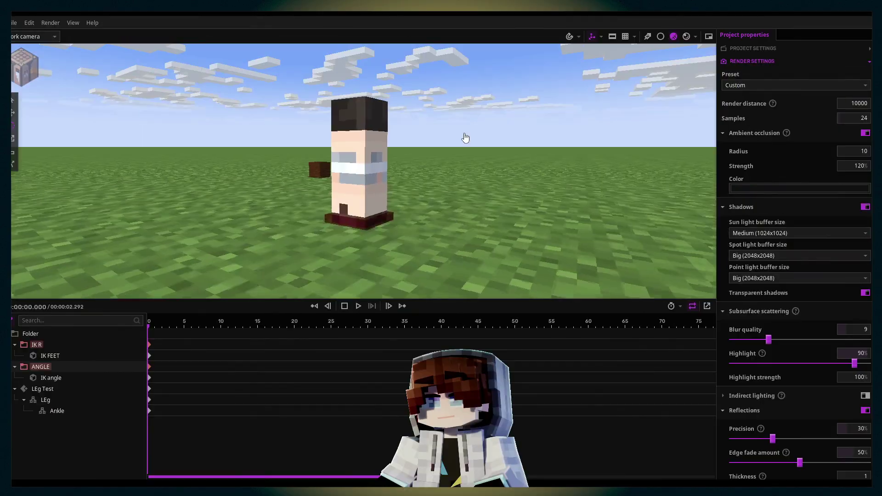
- Add a camera to the leg test scene and show its view in a secondary view
{"action": "left_click", "coordinate": [25, 67]}
{"action": "left_click", "coordinate": [64, 215]}
{"action": "scroll", "coordinate": [575, 195], "scroll_direction": "down", "scroll_amount": 3}
{"action": "left_click_drag", "start_coordinate": [428, 161], "coordinate": [429, 188]}
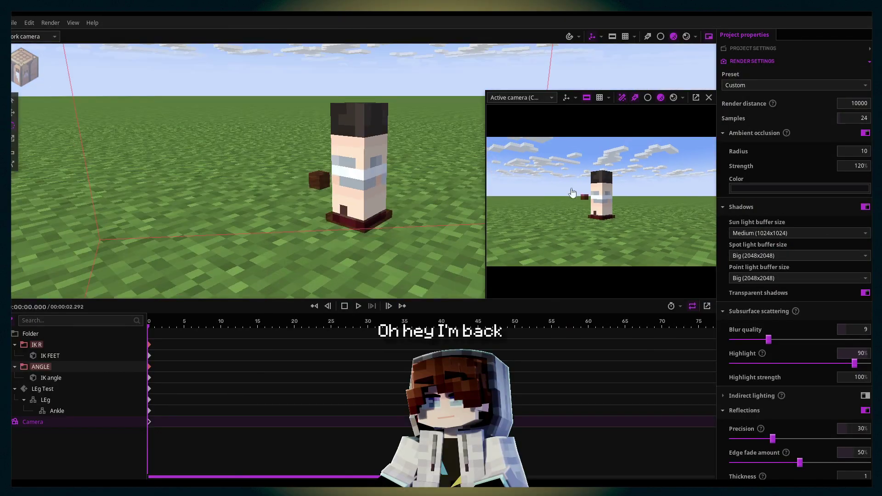
- Turn off the scene's ground and clouds and change the sunlight colour to black
{"action": "left_click", "coordinate": [754, 62]}
{"action": "left_click", "coordinate": [754, 76]}
{"action": "scroll", "coordinate": [776, 284], "scroll_direction": "down", "scroll_amount": 12}
{"action": "left_click", "coordinate": [865, 172]}
{"action": "scroll", "coordinate": [865, 114], "scroll_direction": "up", "scroll_amount": 2}
{"action": "left_click", "coordinate": [865, 79]}
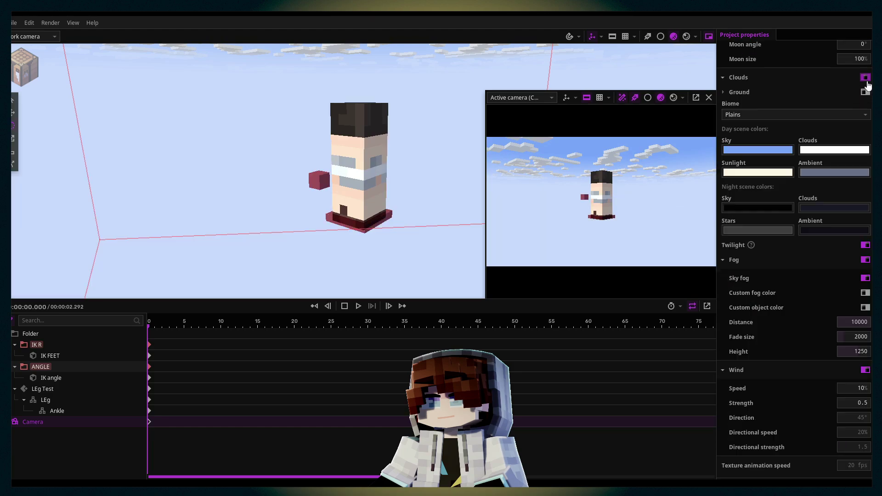
{"action": "left_click_drag", "start_coordinate": [382, 81], "coordinate": [373, 80]}
{"action": "left_click", "coordinate": [25, 67]}
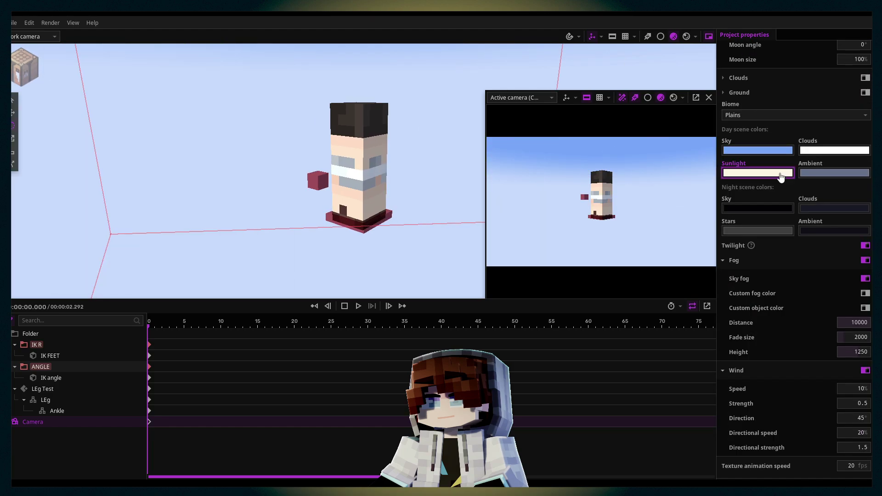
{"action": "scroll", "coordinate": [796, 230], "scroll_direction": "up", "scroll_amount": 10}
- Place the camera at the top of the timeline and shrink the height of the secondary camera view
{"action": "left_click", "coordinate": [25, 67]}
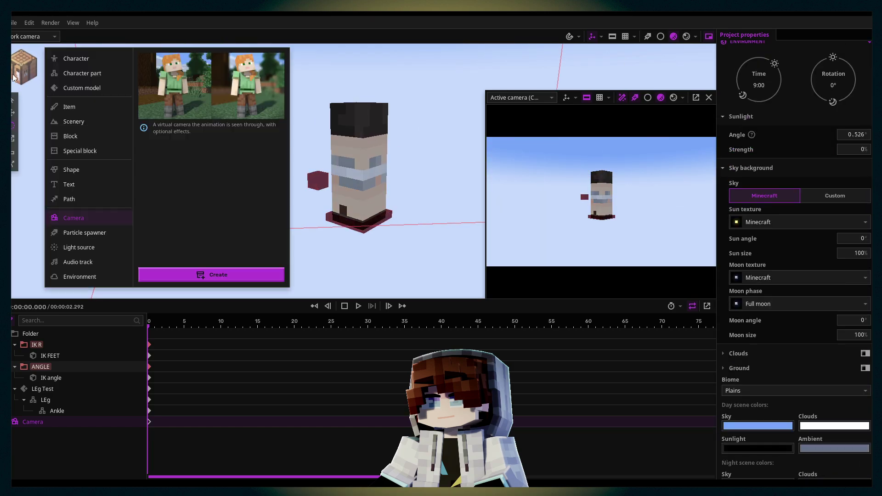
{"action": "left_click", "coordinate": [218, 274]}
{"action": "left_click_drag", "start_coordinate": [205, 270], "coordinate": [235, 272]}
{"action": "left_click_drag", "start_coordinate": [496, 91], "coordinate": [490, 150]}
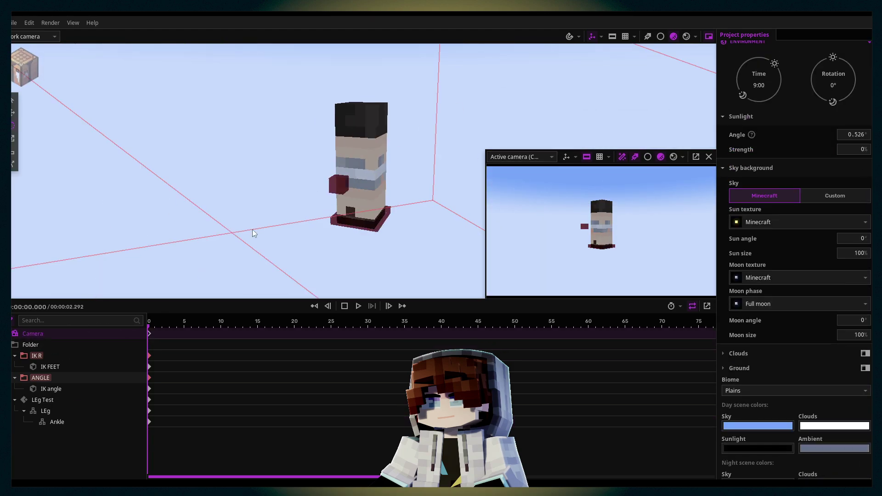
- Frame the leg more closely with the camera using a narrower field of view, and enable its Light management
{"action": "left_click_drag", "start_coordinate": [252, 234], "coordinate": [224, 235]}
{"action": "key", "text": "w"}
{"action": "right_click_drag", "start_coordinate": [661, 219], "coordinate": [630, 222]}
{"action": "scroll", "coordinate": [630, 222], "scroll_direction": "down", "scroll_amount": 8}
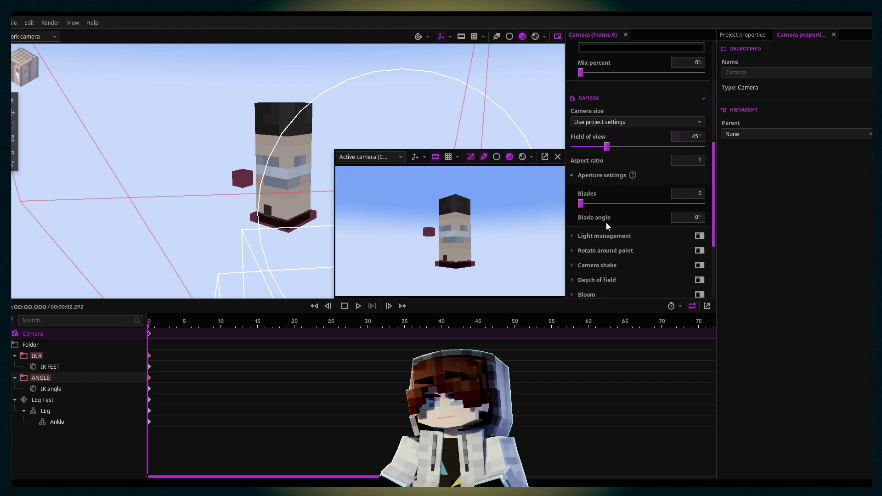
{"action": "left_click_drag", "start_coordinate": [607, 117], "coordinate": [592, 118]}
{"action": "right_click_drag", "start_coordinate": [432, 221], "coordinate": [423, 218]}
{"action": "key", "text": "s"}
{"action": "key", "text": "c"}
{"action": "left_click", "coordinate": [700, 207]}
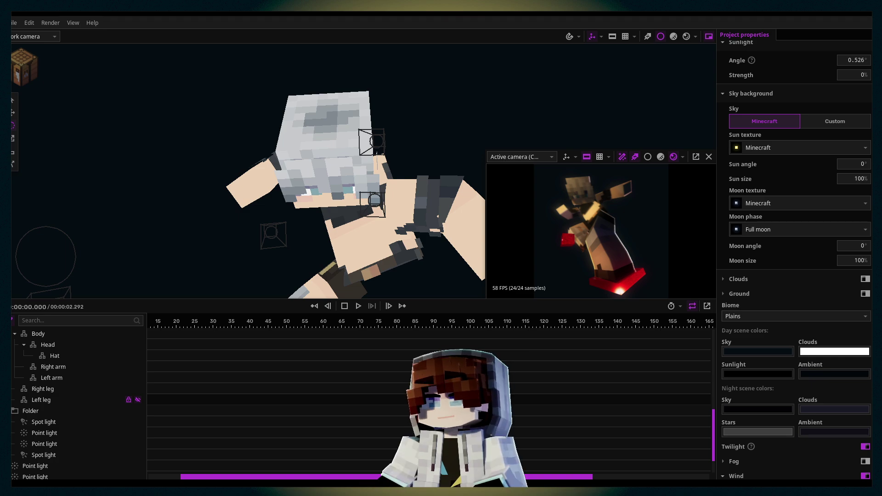
- Pose the back hair item so it extends out from the head, and assign it to the SEITA light group
{"action": "key", "text": "F5"}
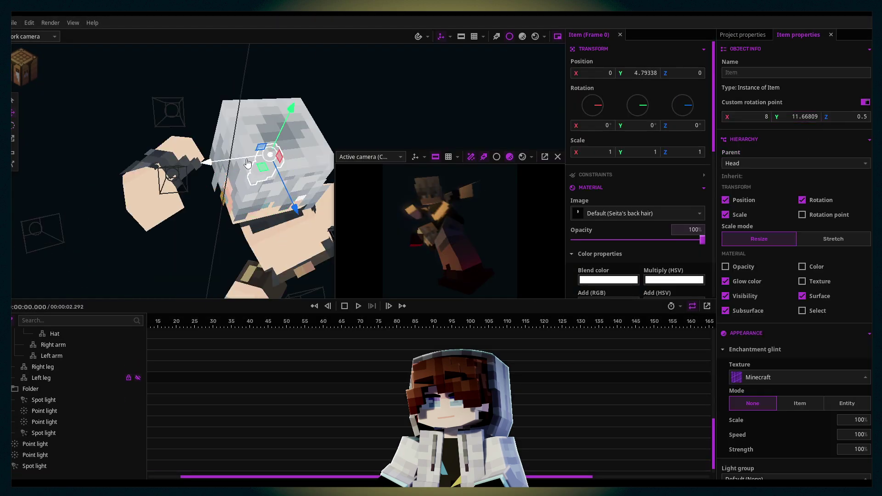
{"action": "left_click_drag", "start_coordinate": [249, 164], "coordinate": [191, 171]}
{"action": "left_click_drag", "start_coordinate": [237, 212], "coordinate": [233, 203]}
{"action": "left_click_drag", "start_coordinate": [198, 152], "coordinate": [180, 133]}
{"action": "left_click_drag", "start_coordinate": [184, 170], "coordinate": [110, 136]}
{"action": "scroll", "coordinate": [754, 368], "scroll_direction": "down", "scroll_amount": 5}
{"action": "left_click", "coordinate": [754, 369]}
{"action": "left_click", "coordinate": [752, 407]}
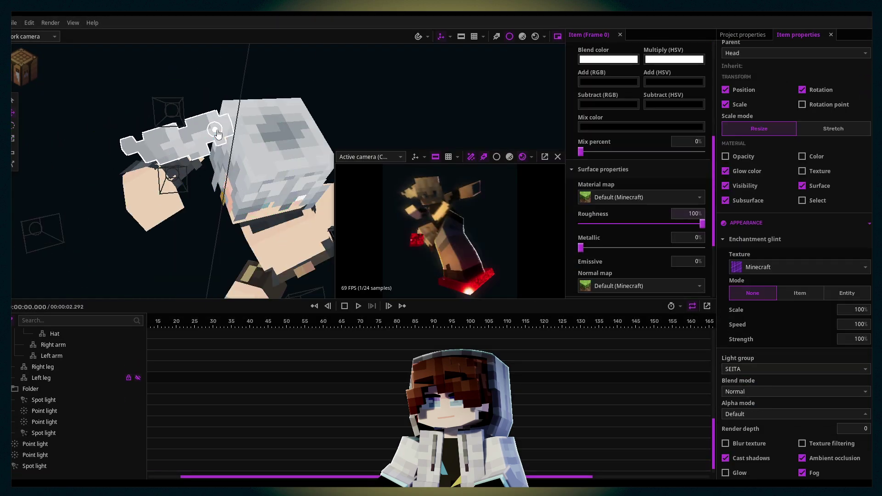
- Fine-tune the position and rotation of the back hair item so it trails flat away from the head
{"action": "mouse_move", "coordinate": [212, 126]}
{"action": "left_mouse_down"}
{"action": "mouse_move", "coordinate": [207, 147]}
{"action": "mouse_move", "coordinate": [211, 136]}
{"action": "left_mouse_up"}
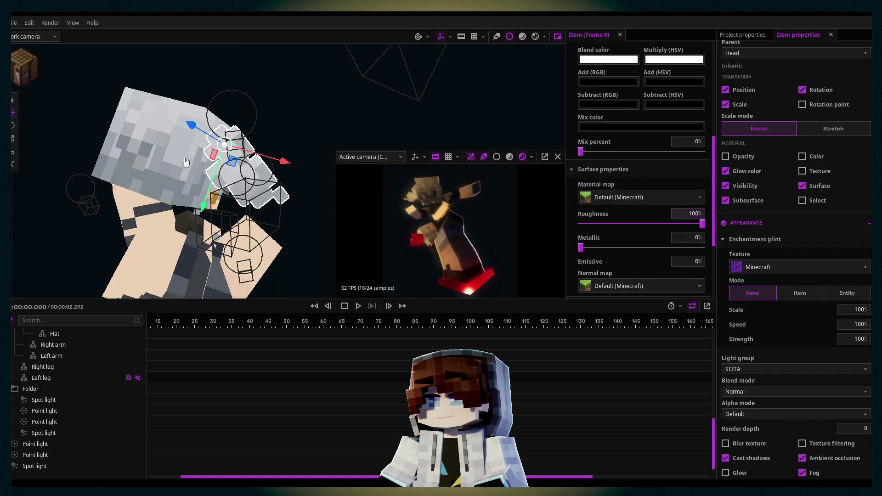
{"action": "left_click_drag", "start_coordinate": [186, 163], "coordinate": [184, 126]}
{"action": "key", "text": "r"}
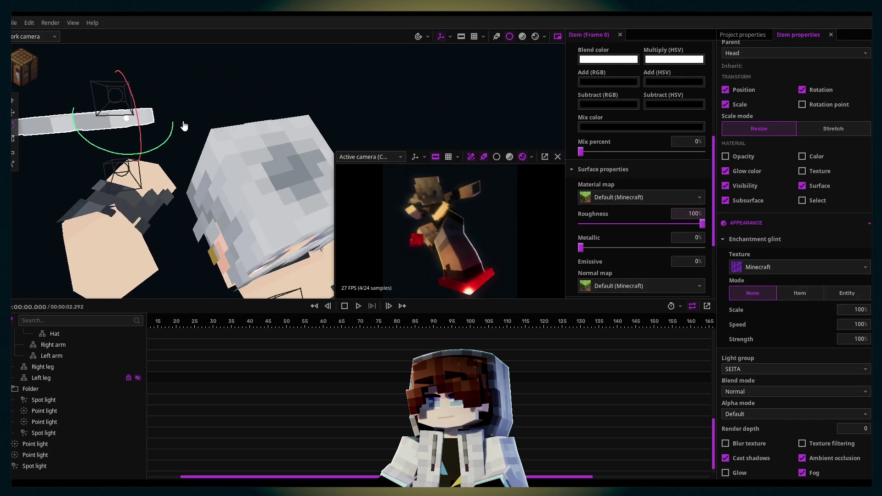
{"action": "scroll", "coordinate": [643, 207], "scroll_direction": "down", "scroll_amount": 3}
{"action": "scroll", "coordinate": [276, 138], "scroll_direction": "down", "scroll_amount": 4}
- Set the camera's depth of field to fade size 40.6, blur size 3.57% and anamorphic ratio 72%, with colour fringe enabled
{"action": "left_click", "coordinate": [223, 167]}
{"action": "left_click", "coordinate": [486, 211]}
{"action": "scroll", "coordinate": [643, 184], "scroll_direction": "down", "scroll_amount": 4}
{"action": "left_click_drag", "start_coordinate": [702, 168], "coordinate": [749, 176]}
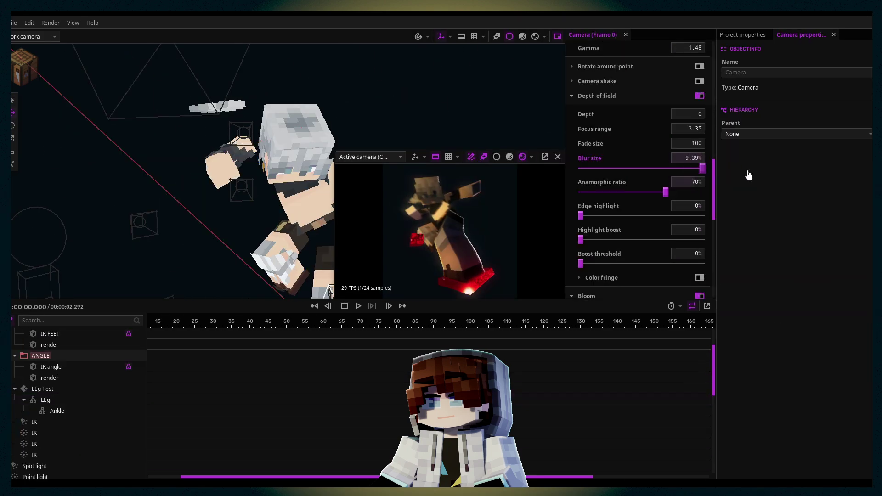
{"action": "left_click_drag", "start_coordinate": [700, 194], "coordinate": [685, 193]}
{"action": "left_click_drag", "start_coordinate": [687, 144], "coordinate": [657, 144]}
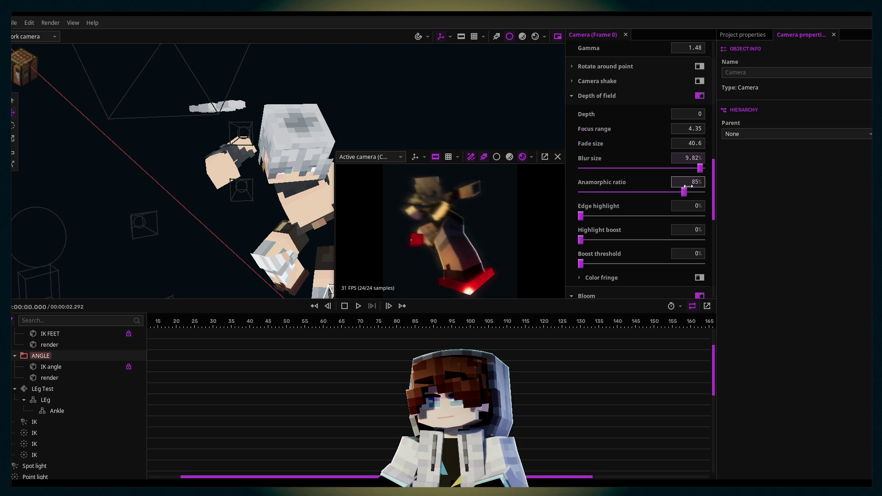
{"action": "scroll", "coordinate": [608, 187], "scroll_direction": "up", "scroll_amount": 5}
{"action": "scroll", "coordinate": [685, 191], "scroll_direction": "down", "scroll_amount": 5}
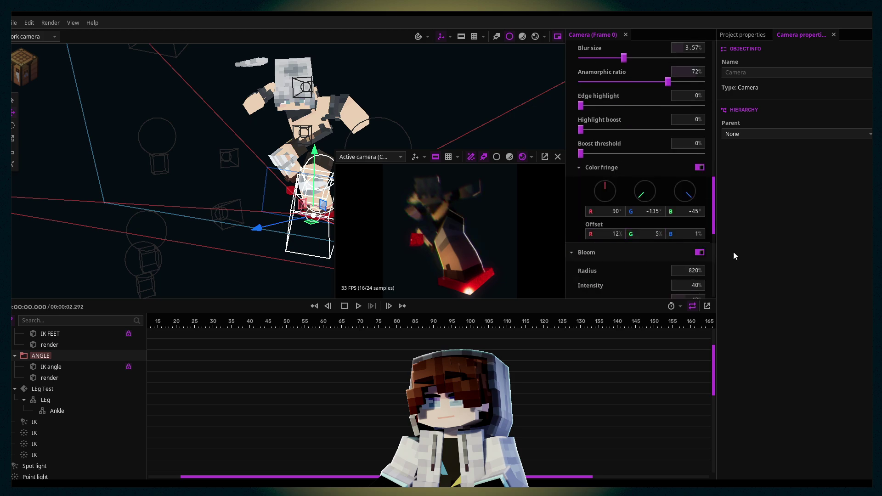
- Set the camera's colour burn to RGB 255, 248, 248 and adjust its vignette's colour and softness
{"action": "scroll", "coordinate": [709, 243], "scroll_direction": "down", "scroll_amount": 5}
{"action": "left_click", "coordinate": [680, 253]}
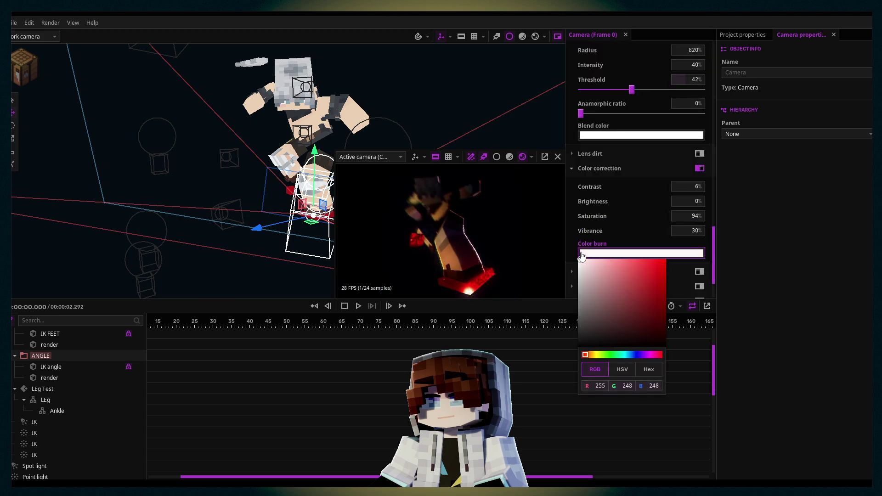
{"action": "scroll", "coordinate": [662, 285], "scroll_direction": "down", "scroll_amount": 4}
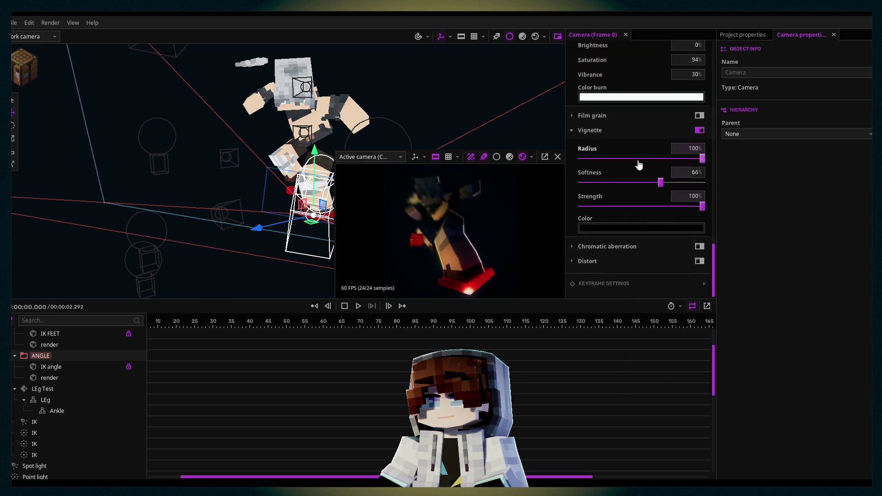
{"action": "left_click", "coordinate": [625, 228]}
{"action": "left_click", "coordinate": [635, 330]}
{"action": "left_click", "coordinate": [642, 316]}
{"action": "left_click_drag", "start_coordinate": [661, 183], "coordinate": [654, 182]}
{"action": "left_click", "coordinate": [641, 228]}
{"action": "left_click", "coordinate": [699, 136]}
{"action": "left_click", "coordinate": [700, 131]}
- Place a point light near the character's head, toggle its shadow rendering, and adjust its range and fade size
{"action": "left_click_drag", "start_coordinate": [175, 150], "coordinate": [166, 148]}
{"action": "left_click", "coordinate": [168, 140]}
{"action": "left_click", "coordinate": [726, 258]}
{"action": "left_click_drag", "start_coordinate": [694, 161], "coordinate": [680, 162]}
{"action": "left_click_drag", "start_coordinate": [641, 187], "coordinate": [681, 187]}
{"action": "left_click", "coordinate": [210, 121]}
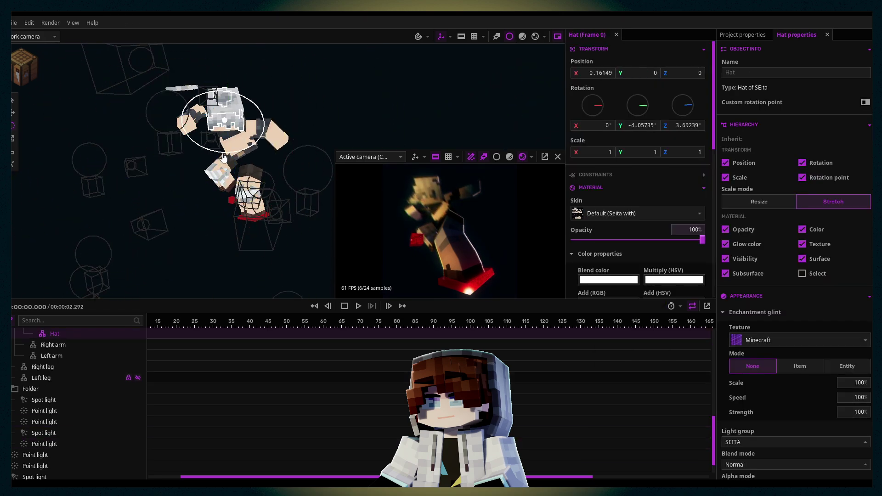
- Duplicate a point light beside the torso with shadows off, range about 5.99 and fade size 89%
{"action": "left_click", "coordinate": [136, 142]}
{"action": "key", "text": "ctrl+d"}
{"action": "left_click_drag", "start_coordinate": [124, 142], "coordinate": [199, 153]}
{"action": "left_click", "coordinate": [726, 258]}
{"action": "left_click_drag", "start_coordinate": [682, 187], "coordinate": [685, 162]}
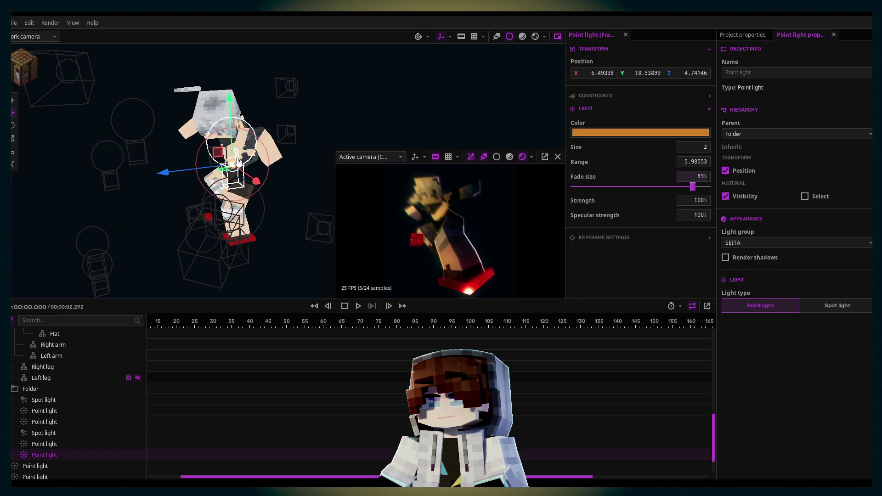
- Move the duplicated point light close to the character's torso and arm, and set its range to about 7.16
{"action": "left_click_drag", "start_coordinate": [257, 138], "coordinate": [294, 151]}
{"action": "left_click_drag", "start_coordinate": [306, 117], "coordinate": [250, 157]}
{"action": "left_click_drag", "start_coordinate": [281, 166], "coordinate": [264, 166]}
{"action": "left_click_drag", "start_coordinate": [275, 115], "coordinate": [230, 99]}
{"action": "left_click_drag", "start_coordinate": [231, 160], "coordinate": [235, 179]}
{"action": "left_click_drag", "start_coordinate": [694, 162], "coordinate": [682, 176]}
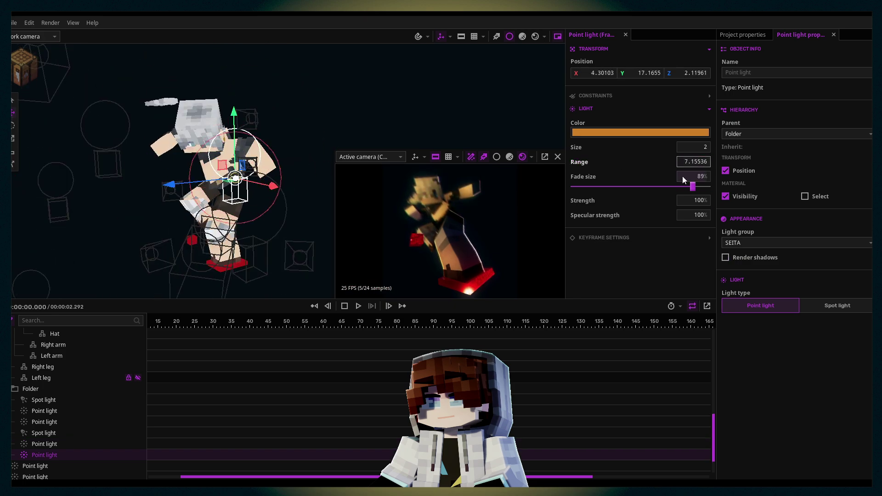
{"action": "left_click_drag", "start_coordinate": [236, 178], "coordinate": [255, 174]}
{"action": "left_click", "coordinate": [371, 93]}
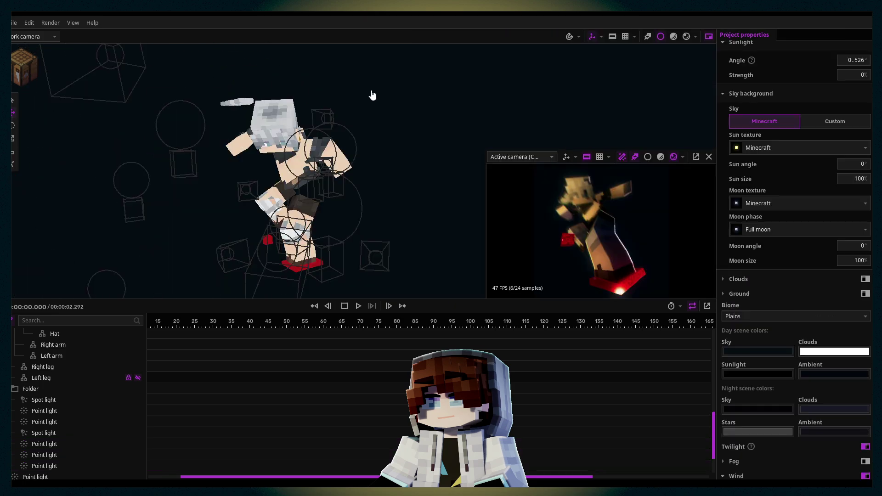
- Move the distant LEG-group point light close to the leg
{"action": "right_click_drag", "start_coordinate": [257, 137], "coordinate": [257, 184]}
{"action": "left_click", "coordinate": [126, 204]}
{"action": "left_click", "coordinate": [235, 171]}
{"action": "left_click", "coordinate": [325, 134]}
{"action": "left_click_drag", "start_coordinate": [276, 138], "coordinate": [331, 108]}
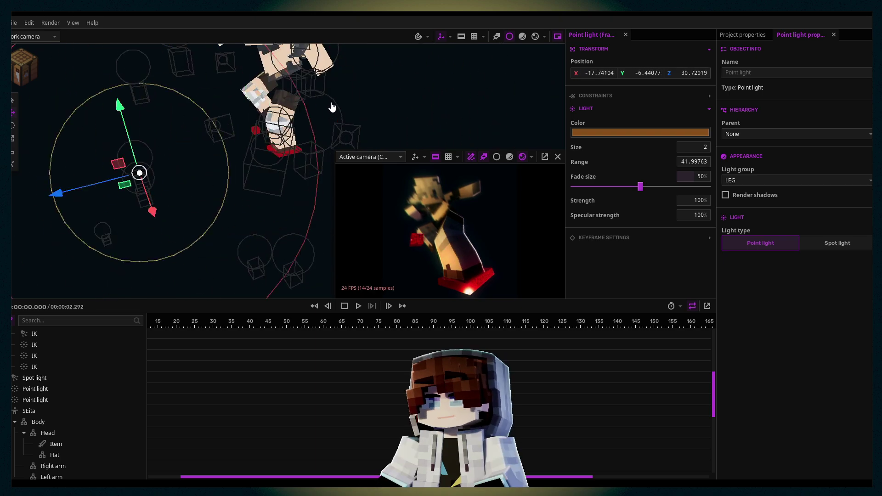
{"action": "left_click_drag", "start_coordinate": [56, 194], "coordinate": [208, 159]}
{"action": "left_click_drag", "start_coordinate": [319, 172], "coordinate": [209, 134]}
- Give the leg's point light a dark brown colour, range of about 13 and fade size of 96%, and fine-tune its position
{"action": "left_click_drag", "start_coordinate": [641, 186], "coordinate": [680, 162]}
{"action": "left_click", "coordinate": [641, 132]}
{"action": "mouse_move", "coordinate": [582, 234]}
{"action": "left_mouse_down"}
{"action": "mouse_move", "coordinate": [594, 235]}
{"action": "mouse_move", "coordinate": [586, 240]}
{"action": "left_mouse_up"}
{"action": "left_click", "coordinate": [680, 234]}
{"action": "left_click_drag", "start_coordinate": [694, 162], "coordinate": [680, 162]}
{"action": "left_click_drag", "start_coordinate": [694, 186], "coordinate": [703, 186]}
{"action": "left_click_drag", "start_coordinate": [266, 110], "coordinate": [264, 130]}
{"action": "left_click_drag", "start_coordinate": [181, 67], "coordinate": [178, 53]}
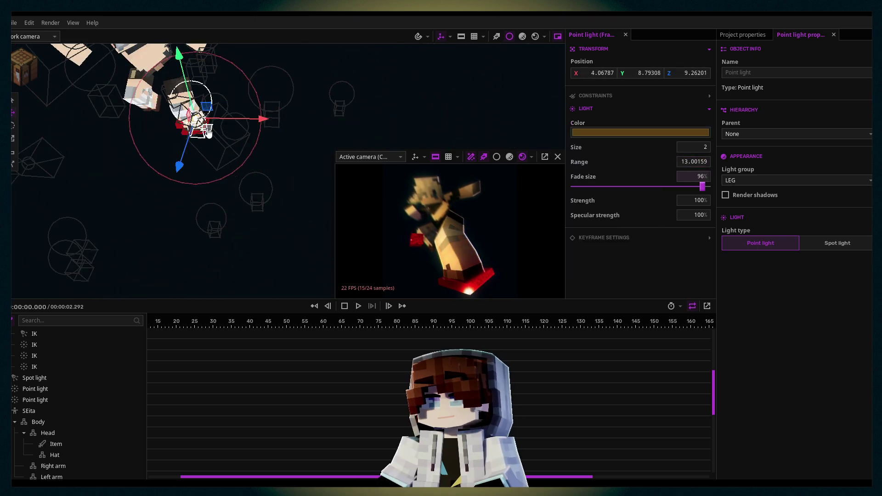
{"action": "left_click_drag", "start_coordinate": [178, 165], "coordinate": [178, 171]}
{"action": "left_click", "coordinate": [294, 203]}
- Prepare a new text object in the workbench and load the mc-ten-lowercase-alt font for it
{"action": "left_click", "coordinate": [24, 68]}
{"action": "left_click", "coordinate": [68, 184]}
{"action": "left_click", "coordinate": [180, 130]}
{"action": "left_click", "coordinate": [474, 104]}
{"action": "left_click", "coordinate": [661, 157]}
{"action": "left_click", "coordinate": [24, 68]}
{"action": "left_click", "coordinate": [175, 131]}
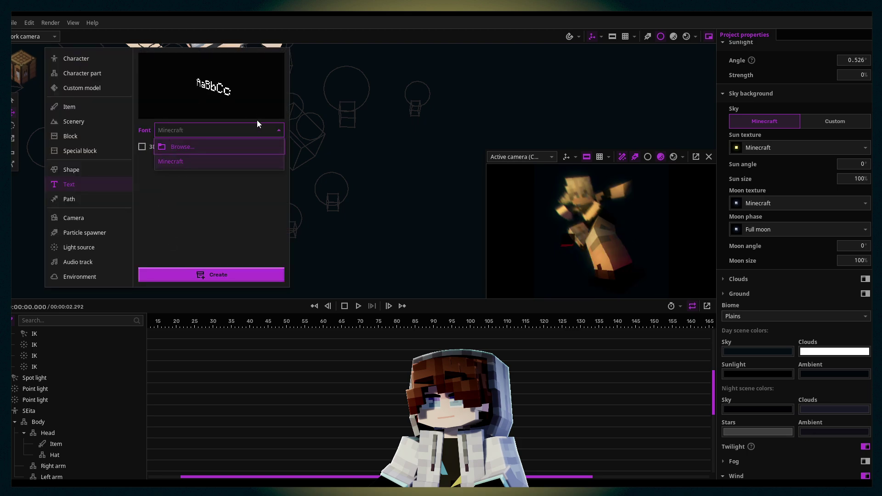
{"action": "left_click", "coordinate": [182, 147]}
{"action": "left_click", "coordinate": [390, 193]}
- Set the render samples to 128 in the project's render settings
{"action": "left_click", "coordinate": [674, 156]}
{"action": "middle_click_drag", "start_coordinate": [295, 60], "coordinate": [313, 169]}
{"action": "left_click", "coordinate": [661, 157]}
{"action": "left_click", "coordinate": [674, 156]}
{"action": "scroll", "coordinate": [770, 148], "scroll_direction": "up", "scroll_amount": 10}
{"action": "left_click", "coordinate": [753, 62]}
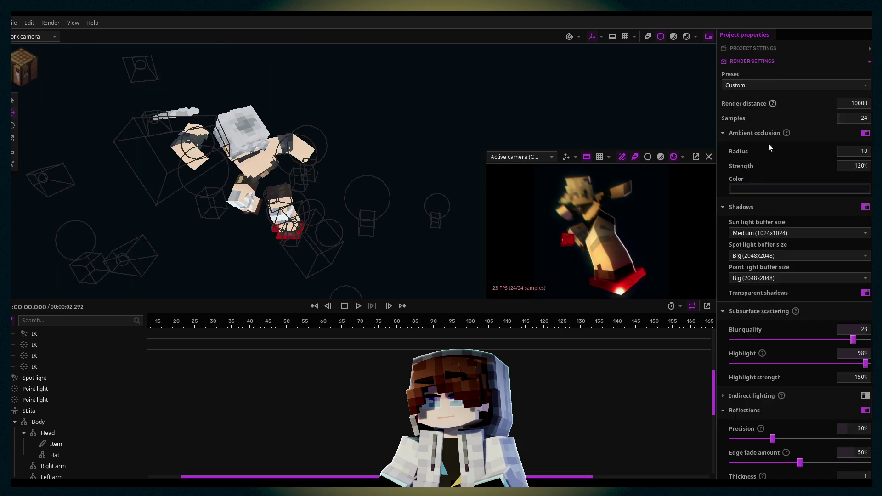
{"action": "left_click", "coordinate": [849, 117]}
{"action": "type", "text": "128"}
{"action": "mouse_move", "coordinate": [459, 134]}
{"action": "left_mouse_down"}
{"action": "mouse_move", "coordinate": [508, 143]}
{"action": "mouse_move", "coordinate": [543, 125]}
{"action": "left_mouse_up"}
- Create the text object with 100% emissive and show the camera view in rendered mode
{"action": "left_click", "coordinate": [661, 157]}
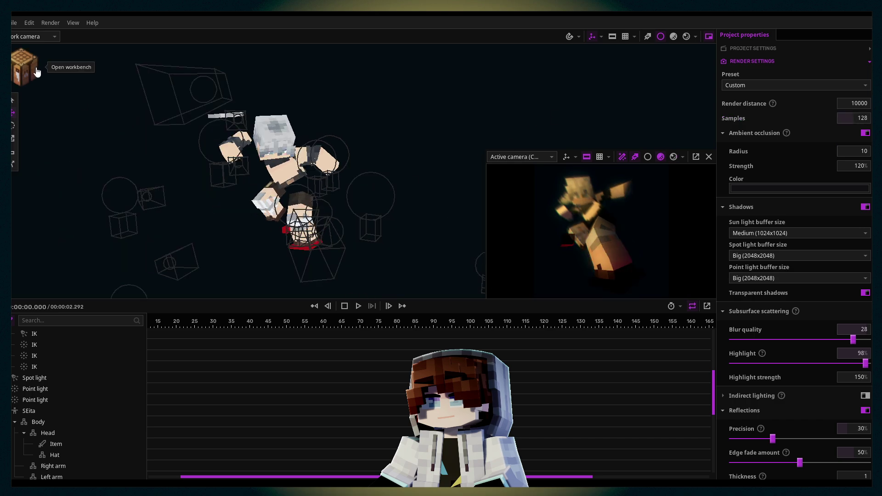
{"action": "left_click", "coordinate": [34, 72]}
{"action": "left_click", "coordinate": [268, 276]}
{"action": "left_click", "coordinate": [220, 236]}
{"action": "scroll", "coordinate": [679, 192], "scroll_direction": "down", "scroll_amount": 5}
{"action": "left_click", "coordinate": [685, 264]}
{"action": "type", "text": "100"}
{"action": "left_click", "coordinate": [523, 157]}
- Change the text to BEND and position it to the left of the foot in the camera view
{"action": "left_click_drag", "start_coordinate": [257, 170], "coordinate": [312, 177]}
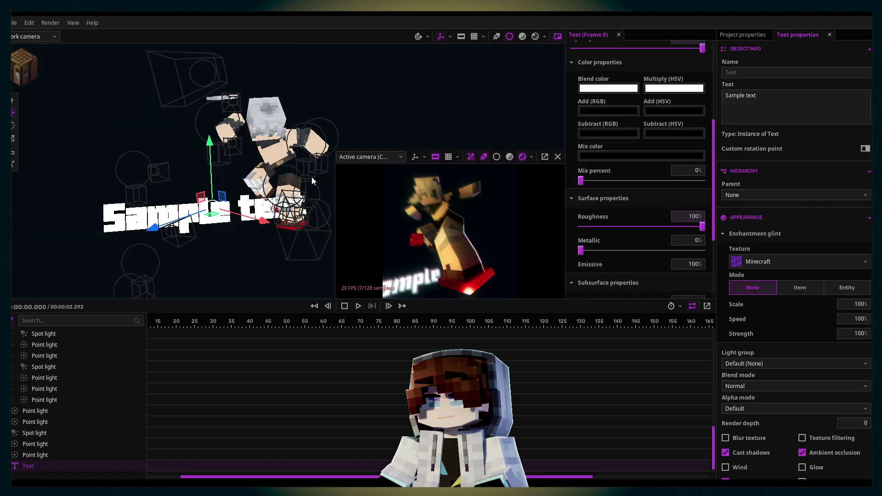
{"action": "left_click_drag", "start_coordinate": [207, 210], "coordinate": [253, 210]}
{"action": "left_click_drag", "start_coordinate": [711, 138], "coordinate": [710, 195]}
{"action": "left_click", "coordinate": [703, 263]}
{"action": "scroll", "coordinate": [616, 276], "scroll_direction": "down", "scroll_amount": 5}
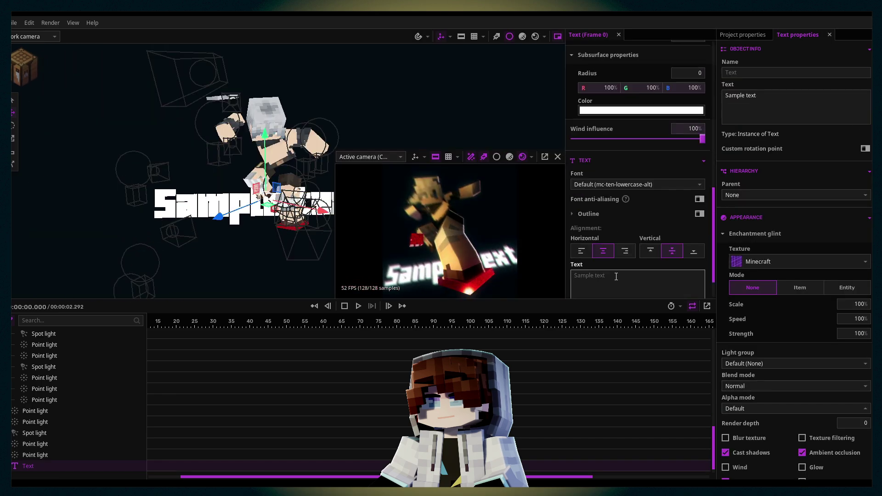
{"action": "left_click", "coordinate": [615, 255]}
{"action": "type", "text": "BEND"}
{"action": "left_click_drag", "start_coordinate": [322, 211], "coordinate": [228, 224]}
{"action": "key", "text": "s"}
{"action": "key", "text": "g"}
- Duplicate the BEND text, change the copy to IK, and move it to the other side of the foot
{"action": "key", "text": "ctrl+d"}
{"action": "left_click_drag", "start_coordinate": [191, 201], "coordinate": [336, 150]}
{"action": "left_click", "coordinate": [615, 250]}
{"action": "type", "text": "IK"}
{"action": "right_click_drag", "start_coordinate": [294, 147], "coordinate": [322, 147]}
{"action": "left_click_drag", "start_coordinate": [290, 154], "coordinate": [298, 192]}
- Adjust the placement and angle of the BEND and IK texts around the foot
{"action": "left_click", "coordinate": [151, 207]}
{"action": "left_click_drag", "start_coordinate": [180, 219], "coordinate": [238, 233]}
{"action": "left_click", "coordinate": [293, 192]}
{"action": "key", "text": "s"}
{"action": "right_click_drag", "start_coordinate": [293, 192], "coordinate": [255, 184]}
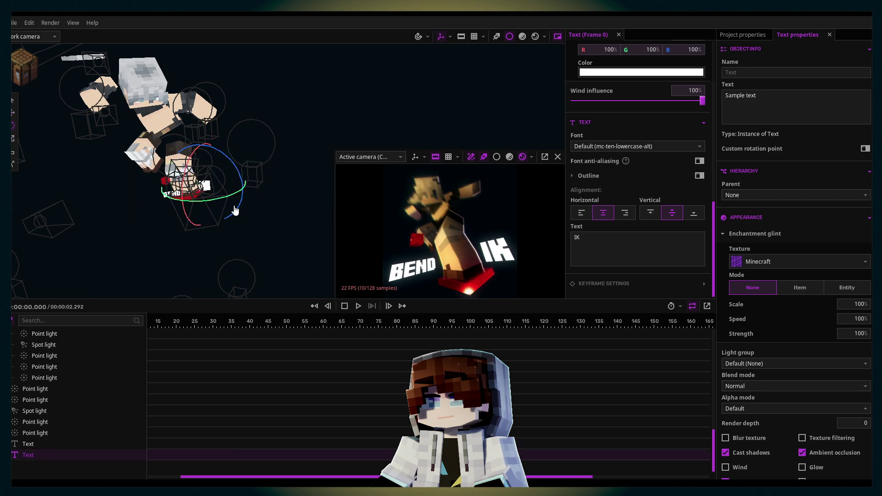
- Color the BEND text orange, turn off its cast shadows and enable its glow with a dim yellow glow color
{"action": "left_click", "coordinate": [42, 444]}
{"action": "scroll", "coordinate": [628, 205], "scroll_direction": "up", "scroll_amount": 6}
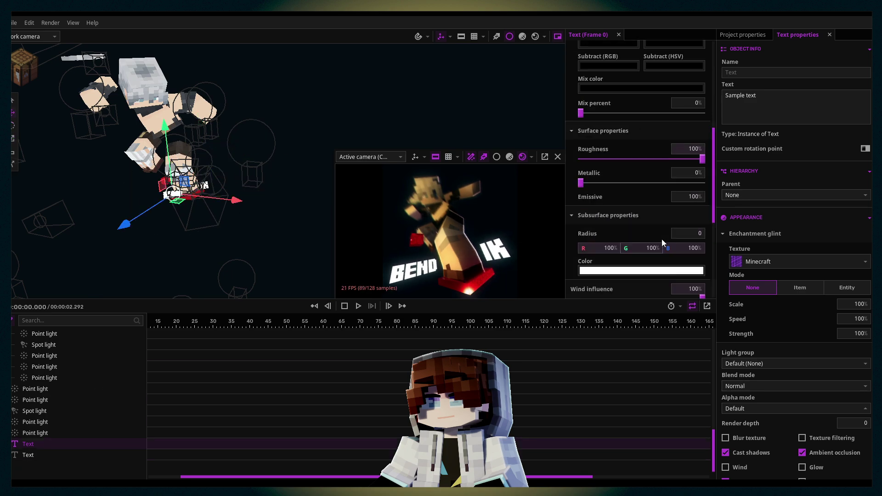
{"action": "left_click", "coordinate": [41, 455], "text": "shift"}
{"action": "scroll", "coordinate": [656, 264], "scroll_direction": "down", "scroll_amount": 1}
{"action": "left_click_drag", "start_coordinate": [582, 190], "coordinate": [650, 194]}
{"action": "left_click", "coordinate": [84, 443]}
{"action": "left_click", "coordinate": [609, 253]}
{"action": "left_click_drag", "start_coordinate": [609, 265], "coordinate": [666, 261]}
{"action": "left_click", "coordinate": [597, 355]}
{"action": "left_click", "coordinate": [593, 356]}
{"action": "scroll", "coordinate": [808, 413], "scroll_direction": "down", "scroll_amount": 2}
{"action": "scroll", "coordinate": [638, 207], "scroll_direction": "down", "scroll_amount": 3}
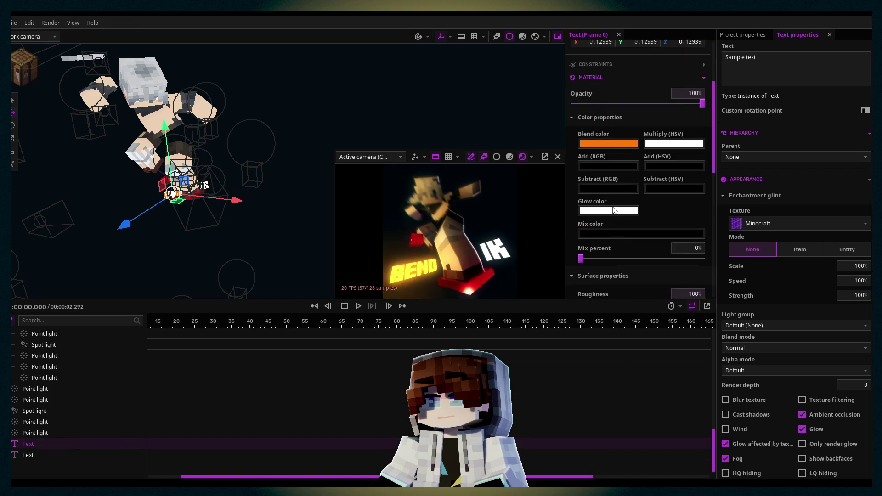
- Enable glow on the IK text and give it a dark teal glow color
{"action": "left_click", "coordinate": [28, 455]}
{"action": "scroll", "coordinate": [629, 147], "scroll_direction": "down", "scroll_amount": 2}
{"action": "scroll", "coordinate": [628, 151], "scroll_direction": "up", "scroll_amount": 1}
{"action": "left_click", "coordinate": [803, 429]}
{"action": "left_click", "coordinate": [609, 155]}
{"action": "left_click", "coordinate": [612, 183]}
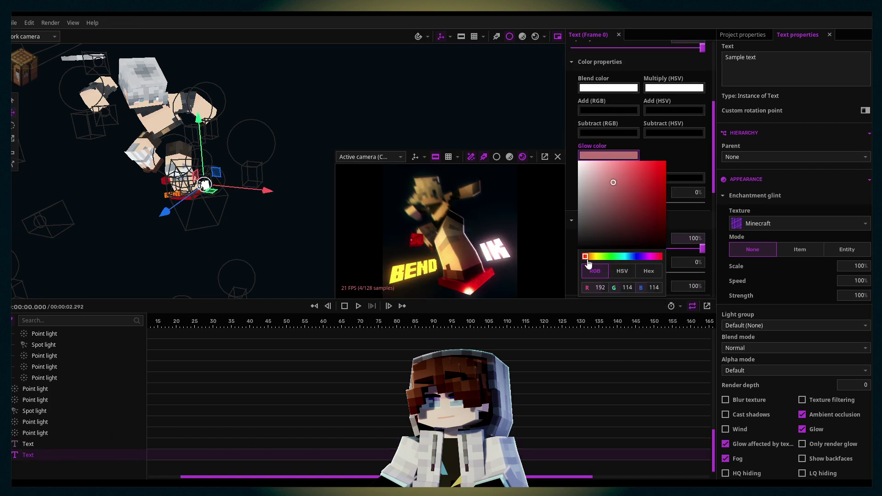
{"action": "left_click_drag", "start_coordinate": [587, 257], "coordinate": [623, 257]}
{"action": "left_click_drag", "start_coordinate": [613, 193], "coordinate": [622, 223]}
{"action": "left_click", "coordinate": [682, 151]}
{"action": "key", "text": "s"}
{"action": "left_click", "coordinate": [381, 105]}
{"action": "left_click", "coordinate": [380, 105]}
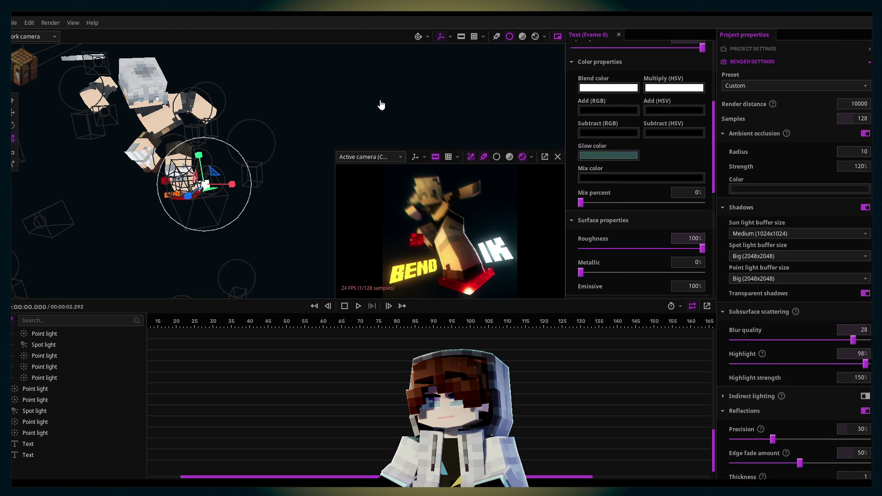
- Duplicate both texts into a folder, set the copies' mix percent to 36%, and spread enlarged BEND and IK behind the character
{"action": "left_click", "coordinate": [46, 444]}
{"action": "left_click", "coordinate": [47, 455], "text": "shift"}
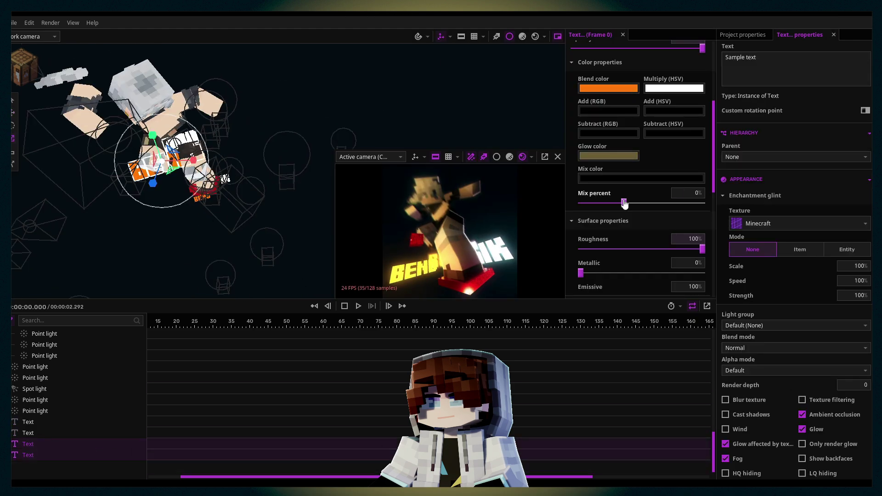
{"action": "left_click", "coordinate": [38, 466]}
{"action": "key", "text": "g"}
{"action": "left_click_drag", "start_coordinate": [155, 145], "coordinate": [69, 154]}
{"action": "key", "text": "s"}
{"action": "left_click_drag", "start_coordinate": [69, 154], "coordinate": [138, 188]}
{"action": "left_click", "coordinate": [37, 477]}
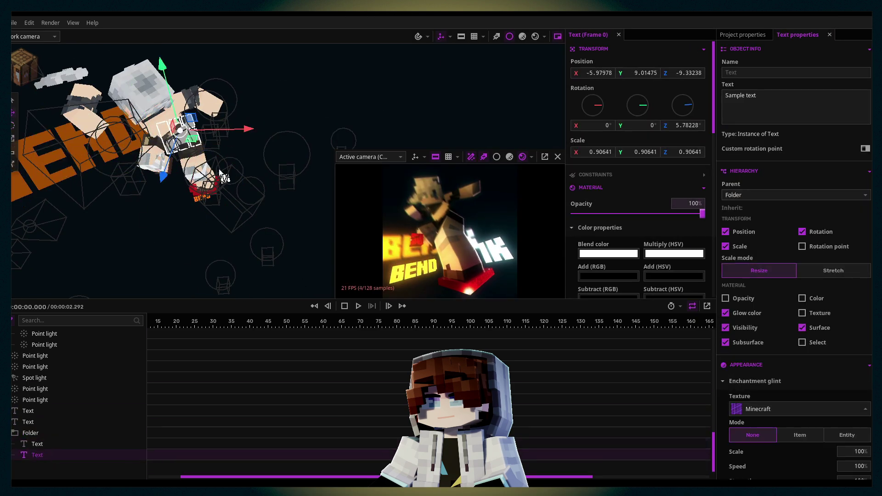
{"action": "left_click_drag", "start_coordinate": [184, 137], "coordinate": [272, 150]}
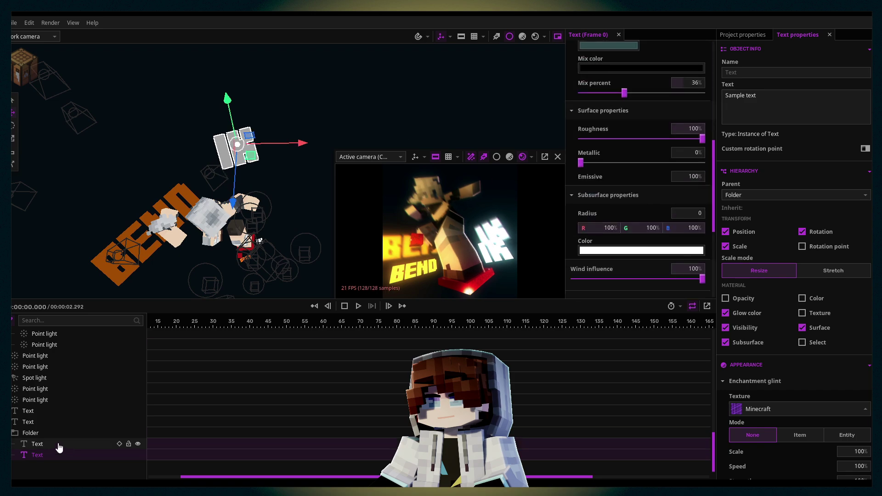
- Duplicate the text folder and place the copy as another BEND IK row farther behind the character
{"action": "left_click", "coordinate": [30, 433]}
{"action": "key", "text": "ctrl+d"}
{"action": "left_click_drag", "start_coordinate": [247, 235], "coordinate": [257, 138]}
{"action": "scroll", "coordinate": [25, 458], "scroll_direction": "down", "scroll_amount": 1}
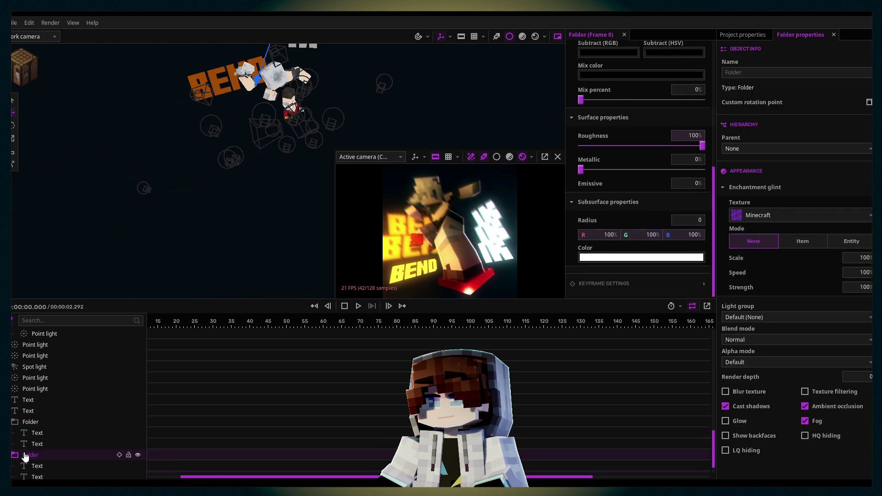
- Swap the words in the middle row's folder so the white text reads BEND and the orange text reads IK
{"action": "left_click", "coordinate": [37, 422]}
{"action": "scroll", "coordinate": [640, 242], "scroll_direction": "down", "scroll_amount": 8}
{"action": "double_click", "coordinate": [613, 242]}
{"action": "type", "text": "BEND"}
{"action": "left_click", "coordinate": [37, 410]}
{"action": "double_click", "coordinate": [648, 246]}
{"action": "type", "text": "IK"}
{"action": "scroll", "coordinate": [648, 247], "scroll_direction": "up", "scroll_amount": 12}
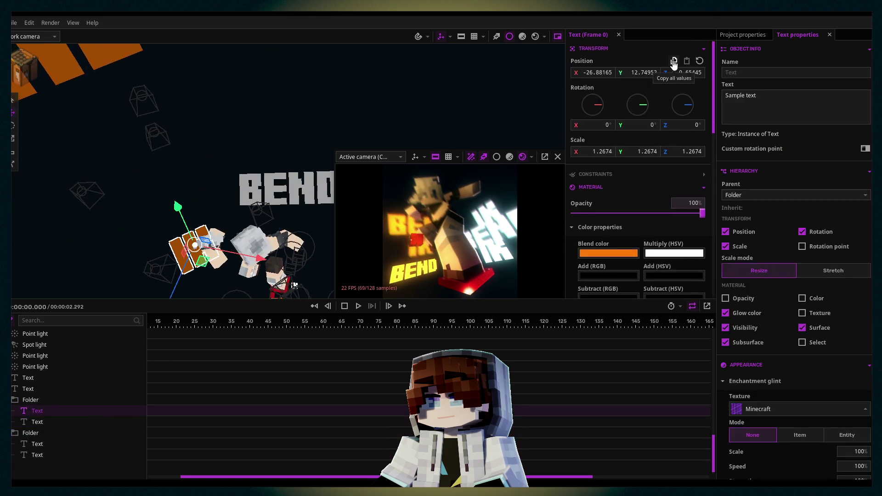
- Copy the orange IK's position onto the white BEND, and move the orange IK to the opposite side of the character
{"action": "left_click", "coordinate": [674, 61]}
{"action": "left_click", "coordinate": [37, 422]}
{"action": "left_click", "coordinate": [687, 61]}
{"action": "left_click", "coordinate": [37, 410]}
{"action": "left_click_drag", "start_coordinate": [202, 261], "coordinate": [299, 195]}
{"action": "left_click_drag", "start_coordinate": [289, 205], "coordinate": [282, 195]}
- Fine-tune the placement of the white BEND and orange IK in the middle row
{"action": "left_click", "coordinate": [37, 421]}
{"action": "left_click_drag", "start_coordinate": [185, 257], "coordinate": [201, 237]}
{"action": "left_click", "coordinate": [38, 411]}
{"action": "left_click_drag", "start_coordinate": [283, 193], "coordinate": [230, 156]}
- Reposition the back folder of BEND and IK texts so its row sits behind the middle row in the camera view
{"action": "left_click", "coordinate": [30, 433]}
{"action": "left_click", "coordinate": [37, 444]}
{"action": "left_click_drag", "start_coordinate": [124, 213], "coordinate": [104, 215]}
{"action": "left_click_drag", "start_coordinate": [450, 229], "coordinate": [455, 239]}
{"action": "key", "text": "ctrl+z"}
{"action": "left_click", "coordinate": [31, 433]}
{"action": "key", "text": "s"}
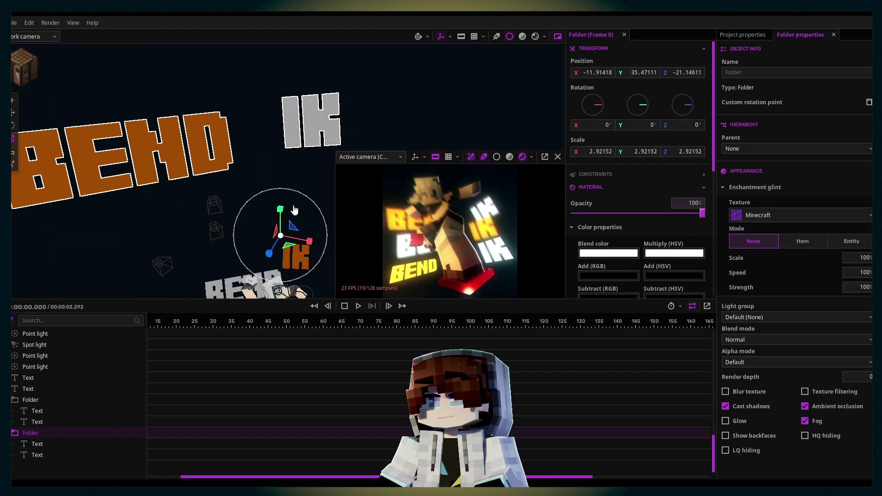
{"action": "key", "text": "g"}
{"action": "left_click_drag", "start_coordinate": [280, 236], "coordinate": [280, 223]}
- Adjust the placement and tilt of the middle row's orange IK text
{"action": "left_click", "coordinate": [37, 444]}
{"action": "left_click", "coordinate": [37, 411]}
{"action": "right_click_drag", "start_coordinate": [276, 184], "coordinate": [280, 216]}
{"action": "key", "text": "r"}
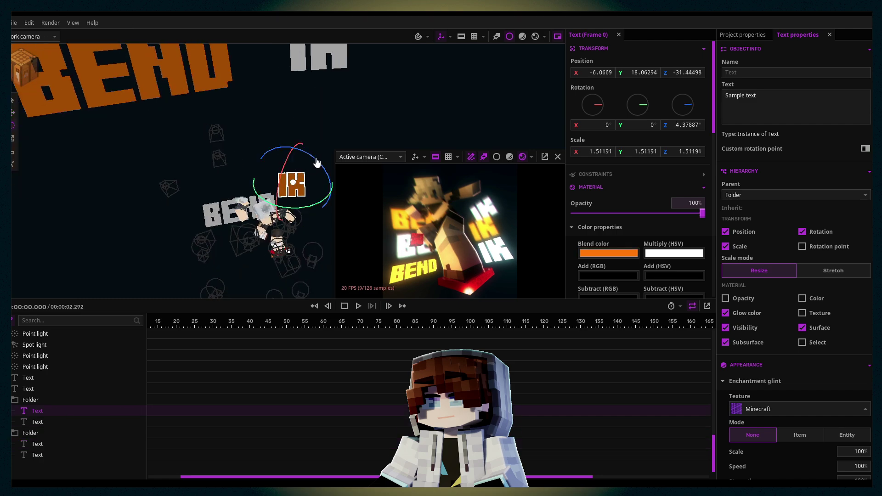
- Resize and reposition the back row's orange BEND text in the camera view
{"action": "left_click", "coordinate": [38, 444]}
{"action": "right_click_drag", "start_coordinate": [173, 226], "coordinate": [168, 211]}
{"action": "key", "text": "s"}
{"action": "key", "text": "g"}
{"action": "left_click_drag", "start_coordinate": [157, 120], "coordinate": [144, 114]}
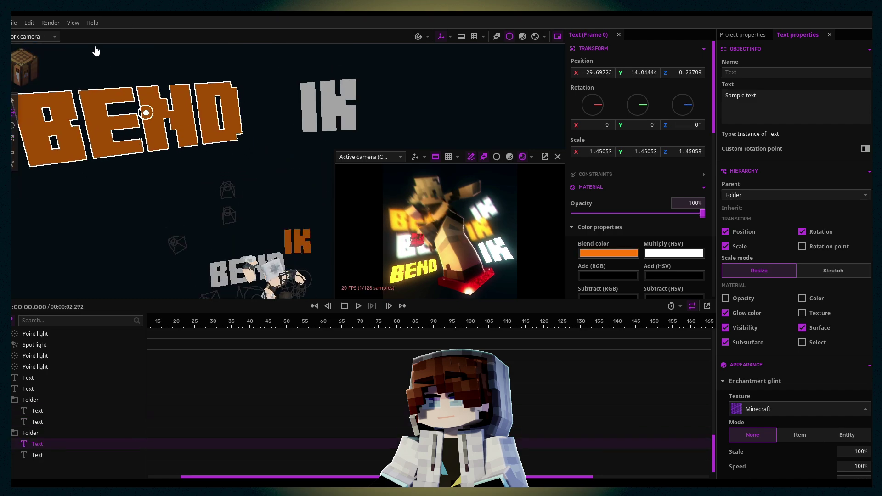
{"action": "right_click_drag", "start_coordinate": [97, 54], "coordinate": [89, 46]}
{"action": "left_click_drag", "start_coordinate": [174, 185], "coordinate": [179, 171]}
- Scale the back row's white IK text to about 1.76 and move it up above the orange IK
{"action": "left_click", "coordinate": [37, 455]}
{"action": "right_click_drag", "start_coordinate": [170, 184], "coordinate": [197, 184]}
{"action": "left_click_drag", "start_coordinate": [206, 133], "coordinate": [175, 143]}
{"action": "key", "text": "s"}
{"action": "key", "text": "g"}
{"action": "left_click_drag", "start_coordinate": [198, 130], "coordinate": [193, 93]}
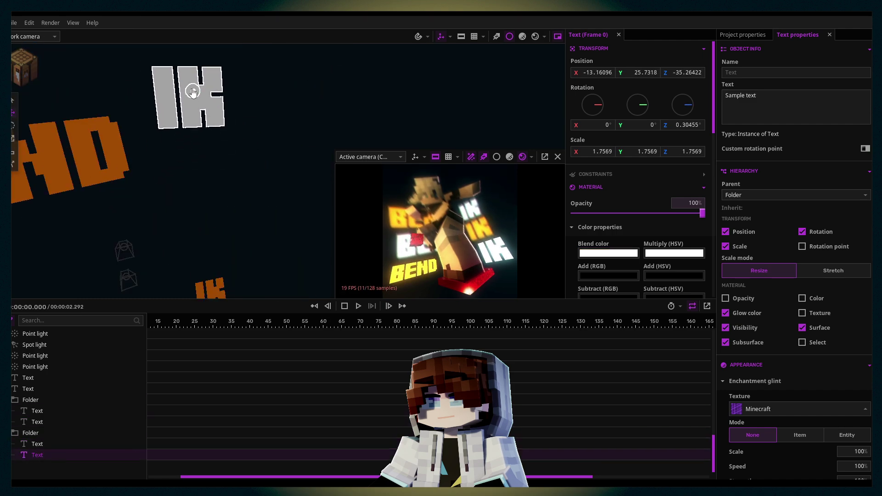
- Try adding a third background row by duplicating the back text folder and moving the copy away
{"action": "left_click", "coordinate": [31, 433]}
{"action": "key", "text": "ctrl+d"}
{"action": "left_click_drag", "start_coordinate": [217, 191], "coordinate": [210, 144]}
{"action": "key", "text": "r"}
{"action": "key", "text": "ctrl+z"}
{"action": "key", "text": "ctrl+z"}
{"action": "key", "text": "s"}
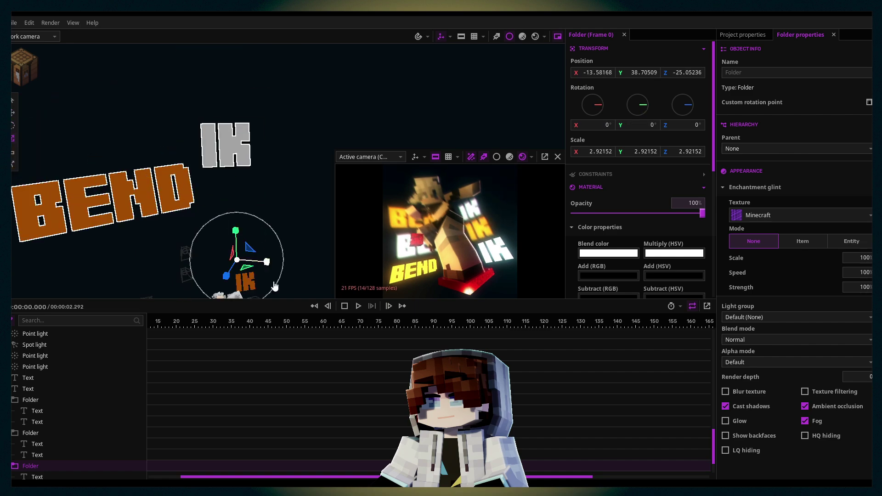
{"action": "left_click_drag", "start_coordinate": [234, 257], "coordinate": [258, 230]}
{"action": "left_click_drag", "start_coordinate": [232, 228], "coordinate": [226, 50]}
- Try enlarging the third text folder to a scale of about 11.04 and placing it high behind the character
{"action": "right_click_drag", "start_coordinate": [257, 152], "coordinate": [294, 152]}
{"action": "key", "text": "s"}
{"action": "left_click_drag", "start_coordinate": [211, 67], "coordinate": [239, 51]}
{"action": "key", "text": "g"}
{"action": "right_click_drag", "start_coordinate": [205, 230], "coordinate": [205, 207]}
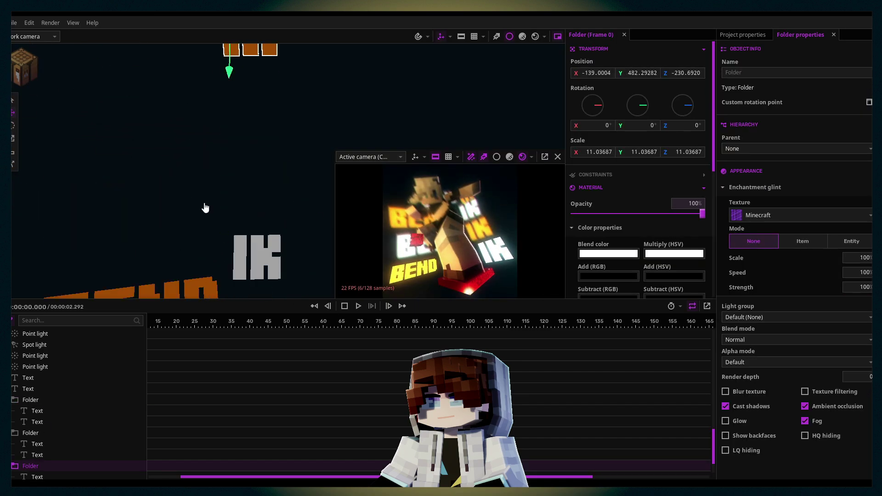
{"action": "left_click_drag", "start_coordinate": [229, 73], "coordinate": [219, 221]}
{"action": "key", "text": "F5"}
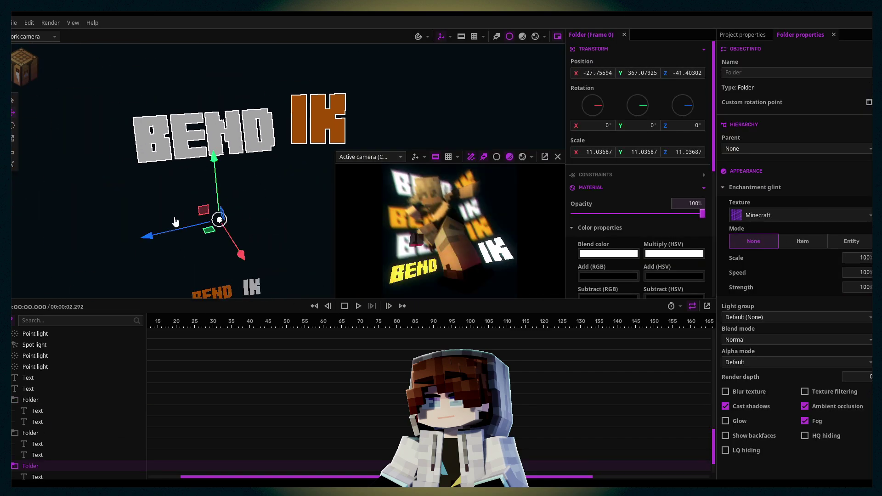
- Undo the last placement and delete the third text folder
{"action": "key", "text": "ctrl+z"}
{"action": "key", "text": "Delete"}
{"action": "key", "text": "F5"}
{"action": "key", "text": "F5"}
- Create a cube, stretch it into a long bar and set its emissive to 100%
{"action": "left_click", "coordinate": [24, 55]}
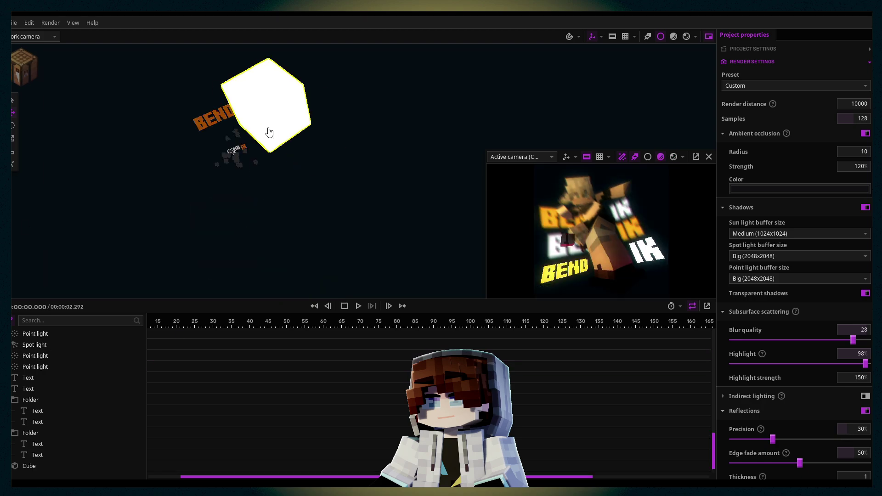
{"action": "left_click", "coordinate": [270, 134]}
{"action": "key", "text": "s"}
{"action": "left_click_drag", "start_coordinate": [172, 75], "coordinate": [159, 46]}
{"action": "scroll", "coordinate": [637, 250], "scroll_direction": "down", "scroll_amount": 5}
{"action": "left_click", "coordinate": [688, 206]}
{"action": "type", "text": "100"}
- Give the cube an orange blend color, then widen it and place it at the edge of the camera view
{"action": "scroll", "coordinate": [637, 208], "scroll_direction": "up", "scroll_amount": 2}
{"action": "left_click", "coordinate": [609, 114]}
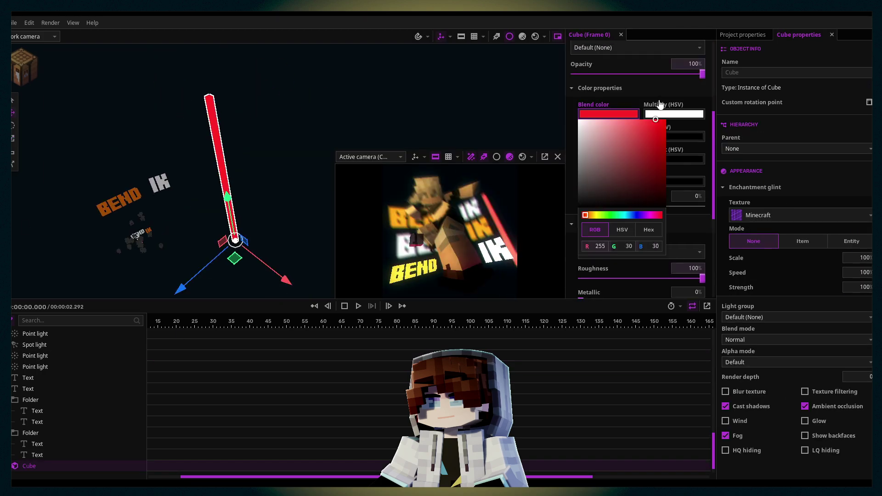
{"action": "left_click", "coordinate": [591, 214]}
{"action": "key", "text": "s"}
{"action": "left_click_drag", "start_coordinate": [250, 246], "coordinate": [321, 178]}
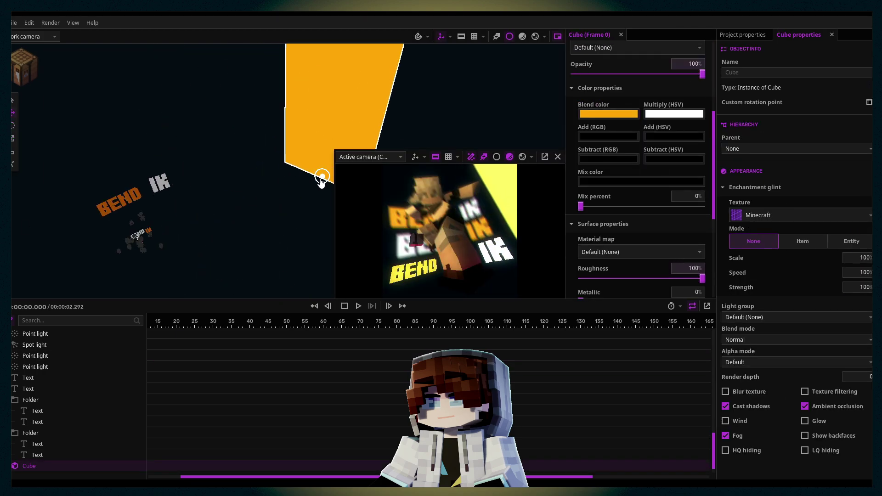
- Return the camera view to rendered mode, darken the cube's orange blend color and raise its mix percent to 32%
{"action": "key", "text": "F5"}
{"action": "left_click", "coordinate": [608, 114]}
{"action": "left_click", "coordinate": [658, 141]}
{"action": "left_click", "coordinate": [725, 108]}
{"action": "left_click_drag", "start_coordinate": [581, 206], "coordinate": [622, 207]}
- Duplicate the orange cube and rotate the copy so it extends sideways across the background
{"action": "key", "text": "ctrl+d"}
{"action": "left_click_drag", "start_coordinate": [319, 182], "coordinate": [276, 197]}
{"action": "key", "text": "r"}
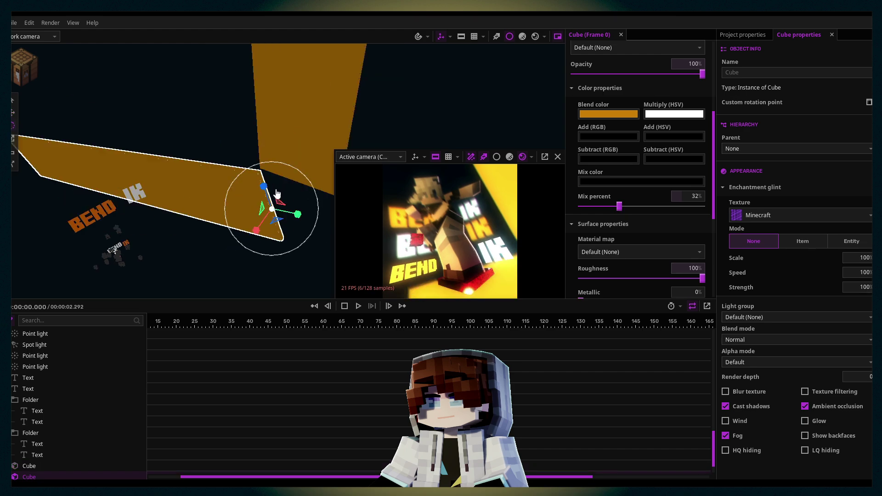
{"action": "key", "text": "g"}
{"action": "left_click_drag", "start_coordinate": [324, 121], "coordinate": [333, 124]}
- Make the copied cube a smaller white slab beside the tall orange cube, and duplicate it above
{"action": "left_click", "coordinate": [609, 114]}
{"action": "key", "text": "s"}
{"action": "left_click_drag", "start_coordinate": [56, 175], "coordinate": [49, 176]}
{"action": "left_click_drag", "start_coordinate": [152, 180], "coordinate": [215, 103]}
{"action": "key", "text": "g"}
{"action": "left_click_drag", "start_coordinate": [256, 136], "coordinate": [301, 131]}
{"action": "key", "text": "ctrl+d"}
{"action": "left_click_drag", "start_coordinate": [321, 85], "coordinate": [326, 29]}
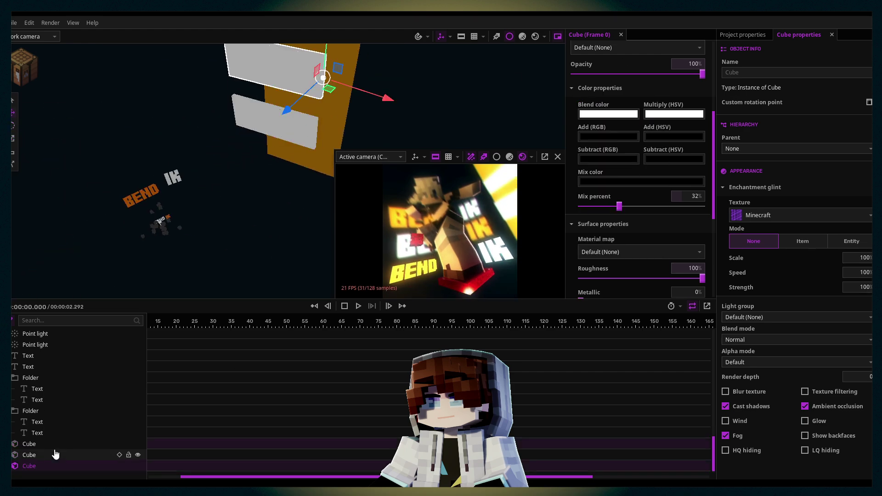
- Recolor the two white slabs dark orange and reposition them along the tall cube
{"action": "left_click", "coordinate": [55, 437]}
{"action": "left_click", "coordinate": [608, 114]}
{"action": "left_click", "coordinate": [648, 230]}
{"action": "left_click", "coordinate": [18, 457]}
{"action": "left_click", "coordinate": [608, 114]}
{"action": "left_click", "coordinate": [652, 232]}
{"action": "left_click_drag", "start_coordinate": [308, 144], "coordinate": [309, 56]}
{"action": "key", "text": "g"}
{"action": "left_click_drag", "start_coordinate": [305, 236], "coordinate": [294, 138]}
- Duplicate the slab several times and resize the copies into bars of varying thickness branching off the tall cube
{"action": "key", "text": "ctrl+d"}
{"action": "key", "text": "s"}
{"action": "left_click_drag", "start_coordinate": [282, 60], "coordinate": [281, 120]}
{"action": "key", "text": "ctrl+d"}
{"action": "key", "text": "ctrl+d"}
{"action": "key", "text": "g"}
{"action": "key", "text": "s"}
- Group the cubes into a new folder and expand it in the timeline
{"action": "left_click", "coordinate": [92, 421], "text": "shift"}
{"action": "key", "text": "ctrl+f"}
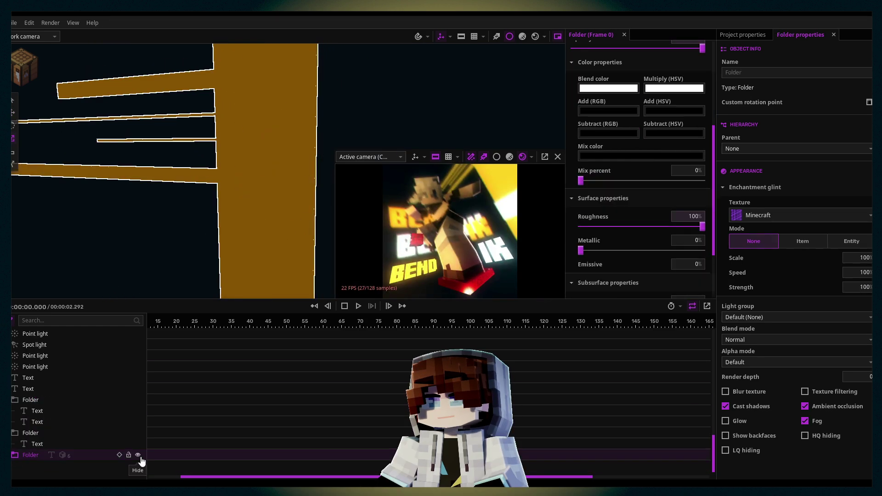
{"action": "double_click", "coordinate": [138, 456]}
{"action": "left_click", "coordinate": [9, 455]}
- Move the stray IK text back into the back text folder and hide the folder of cubes
{"action": "scroll", "coordinate": [28, 428], "scroll_direction": "down", "scroll_amount": 3}
{"action": "left_click_drag", "start_coordinate": [41, 400], "coordinate": [55, 366]}
{"action": "left_click", "coordinate": [138, 400]}
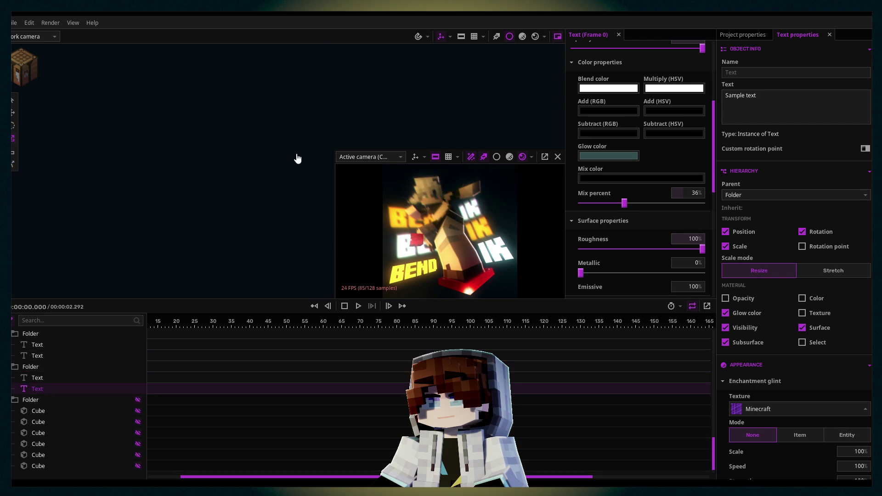
- Export the camera view as a high-quality 1701 by 1701 image
{"action": "left_click", "coordinate": [51, 23]}
{"action": "left_click", "coordinate": [69, 31]}
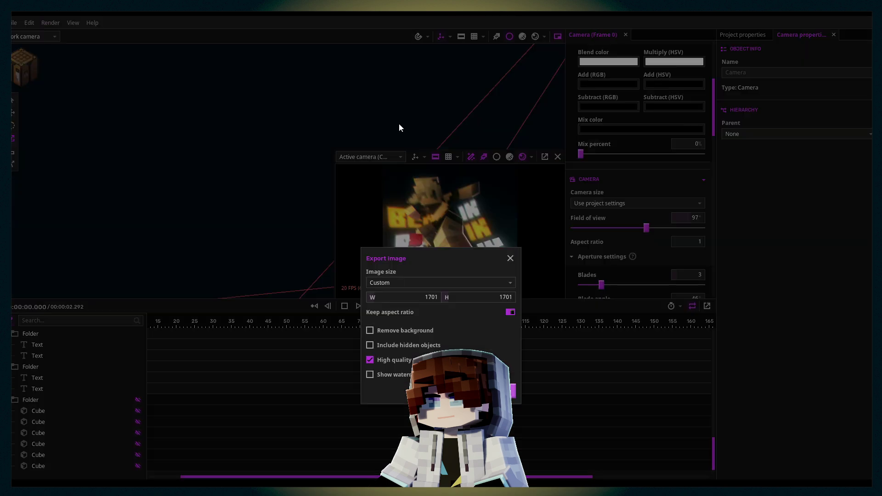
{"action": "key", "text": "Return"}
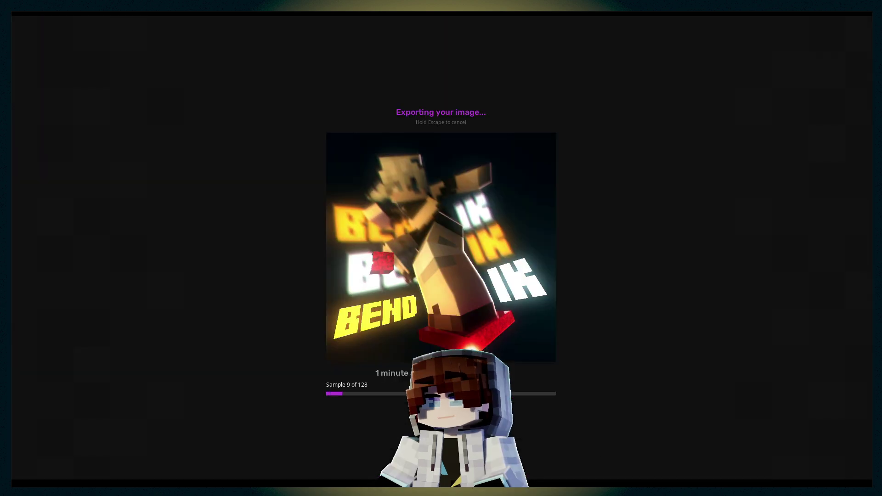